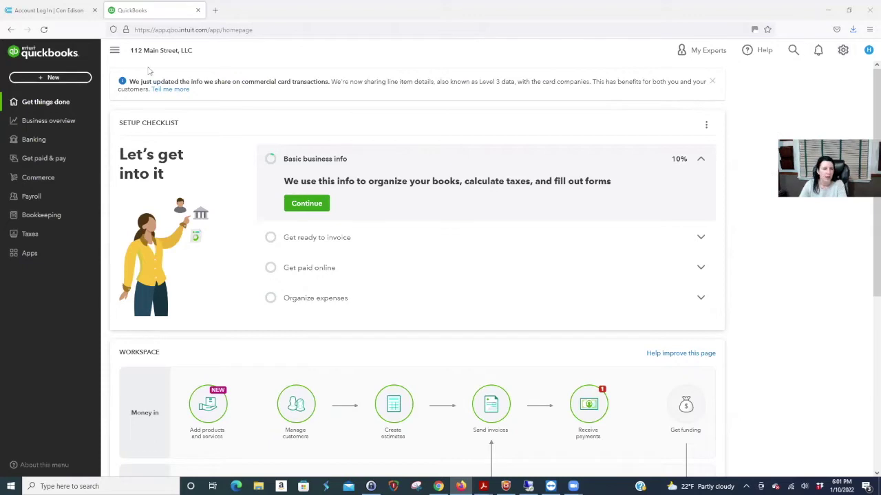
# Open the Chart of Accounts and scroll down to the Rental Income sub-accounts Building One and Building Two
pyautogui.click(58, 217)
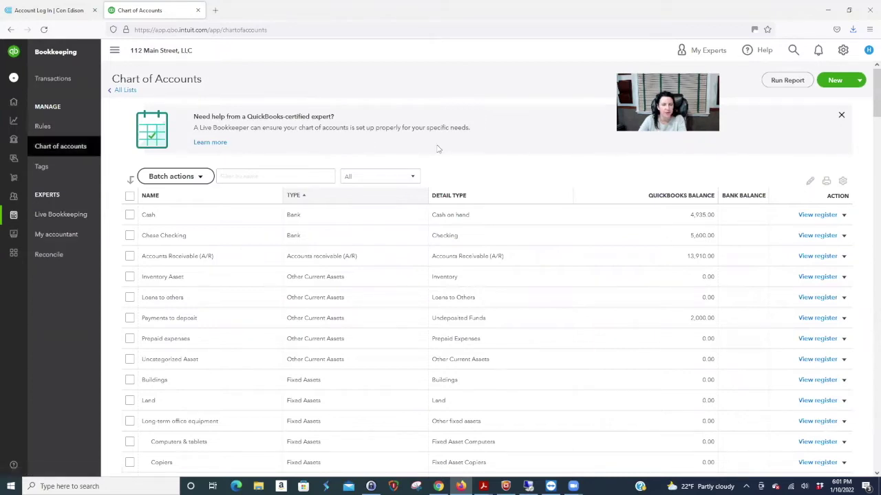
pyautogui.scroll(-1, 530, 277)
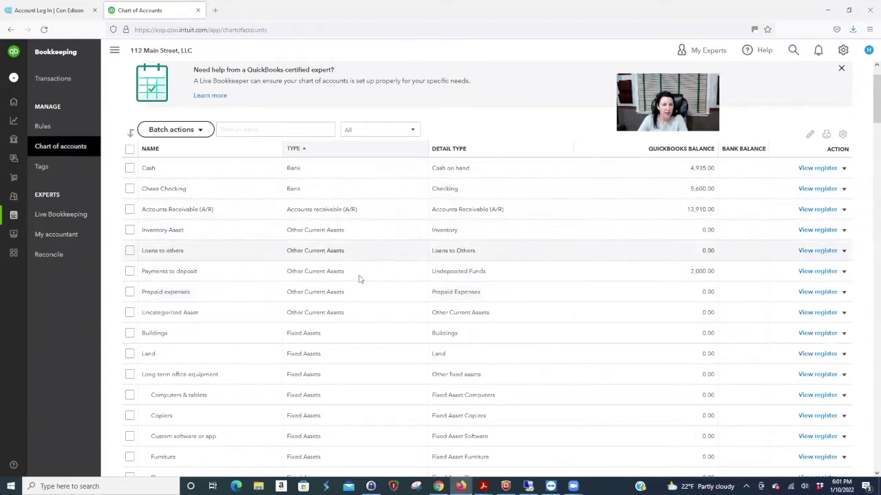
pyautogui.scroll(-1, 367, 291)
pyautogui.scroll(-10, 366, 291)
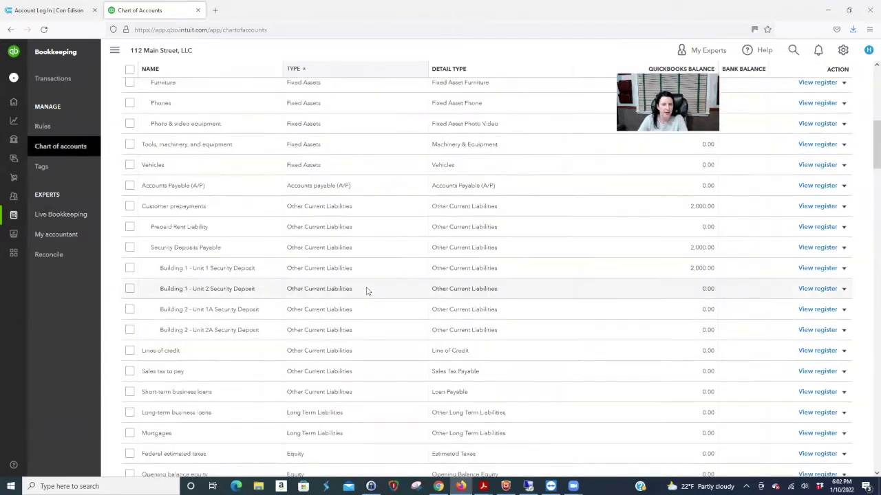
pyautogui.scroll(-5, 366, 291)
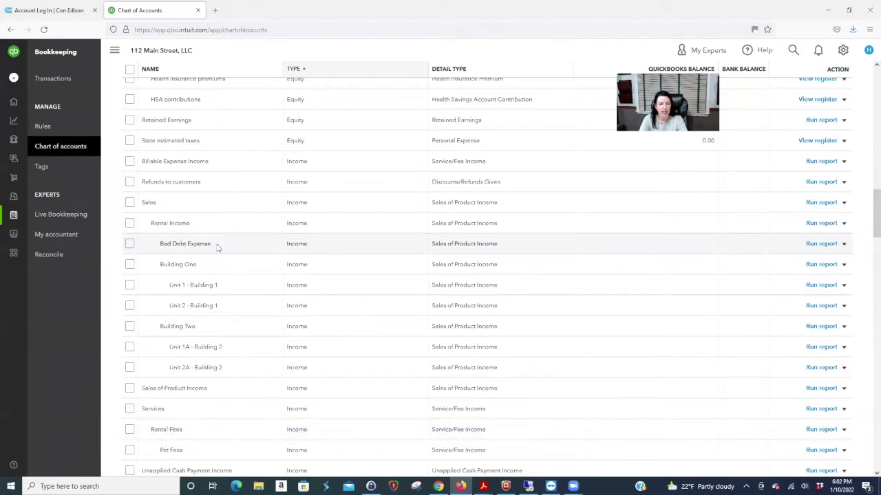
pyautogui.scroll(-1, 218, 374)
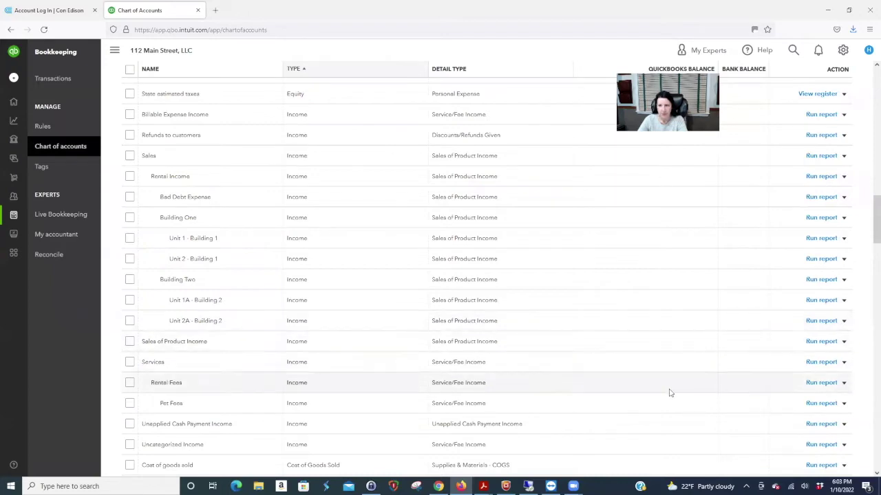
pyautogui.scroll(8, 668, 393)
pyautogui.scroll(8, 668, 393)
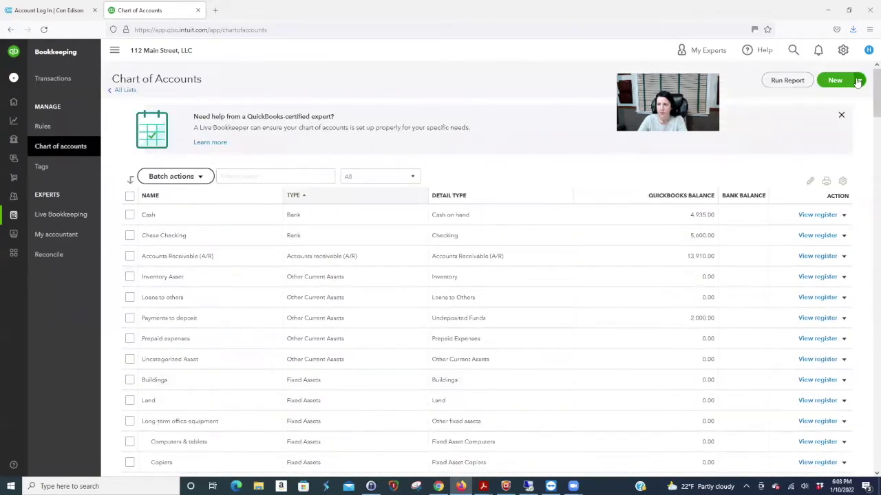
pyautogui.click(834, 81)
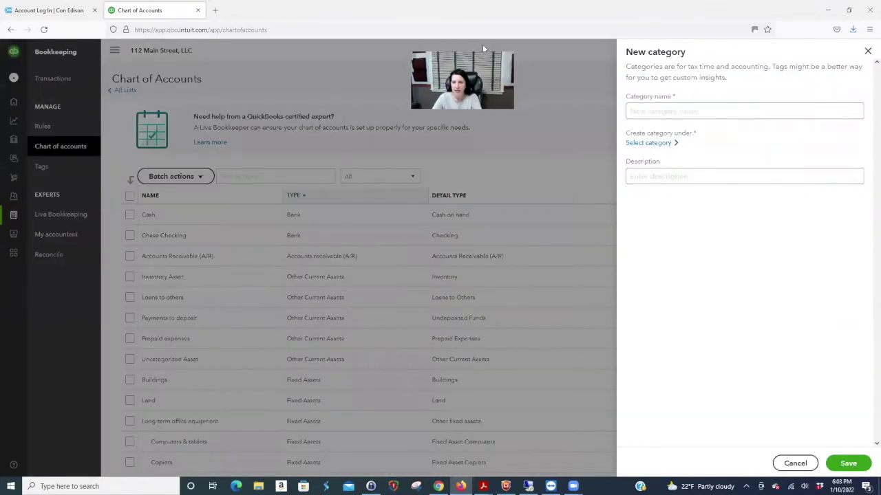
# Start a new category, pick type Income, search 'rental' and choose Rental Income as parent
pyautogui.click(645, 110)
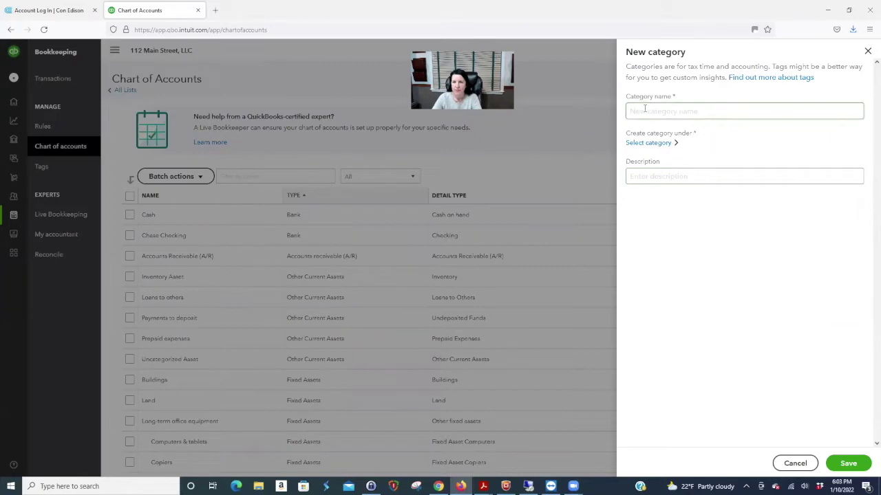
pyautogui.click(647, 143)
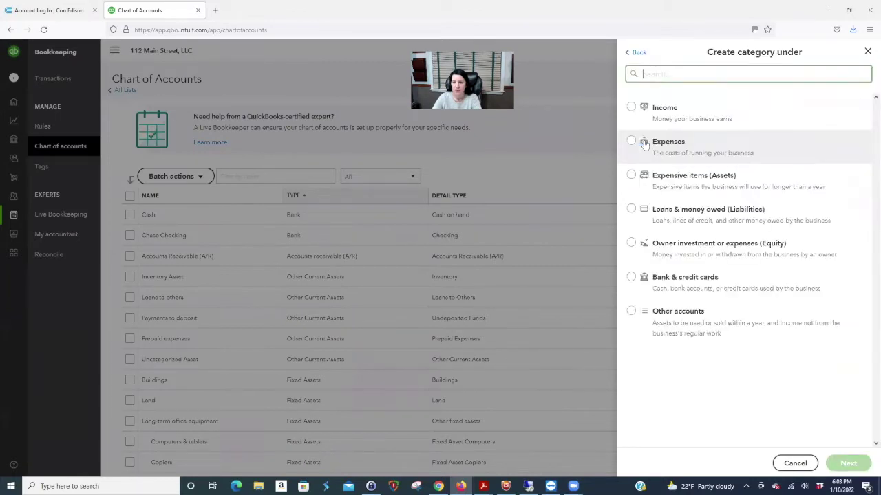
pyautogui.click(632, 108)
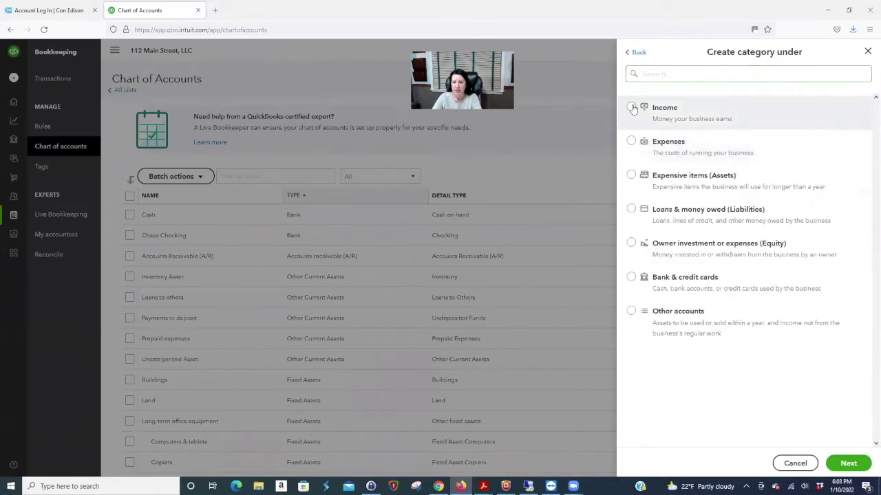
pyautogui.click(662, 73)
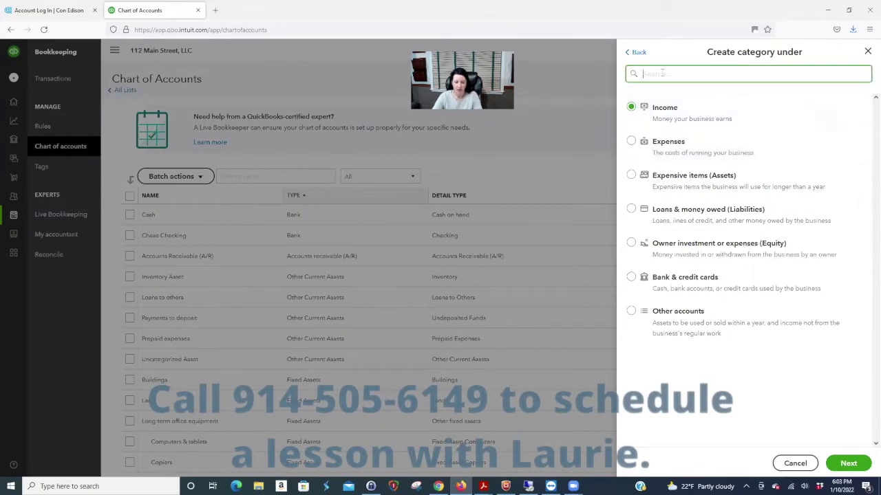
pyautogui.write('rental')
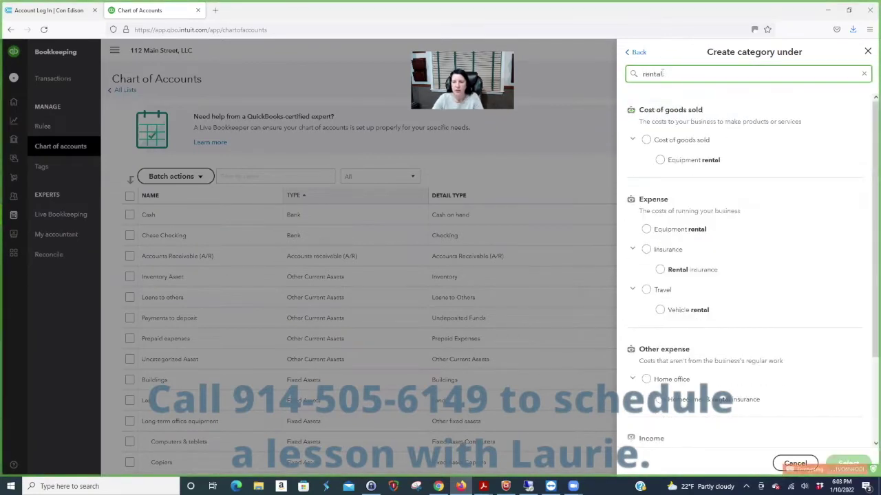
pyautogui.scroll(-3, 732, 180)
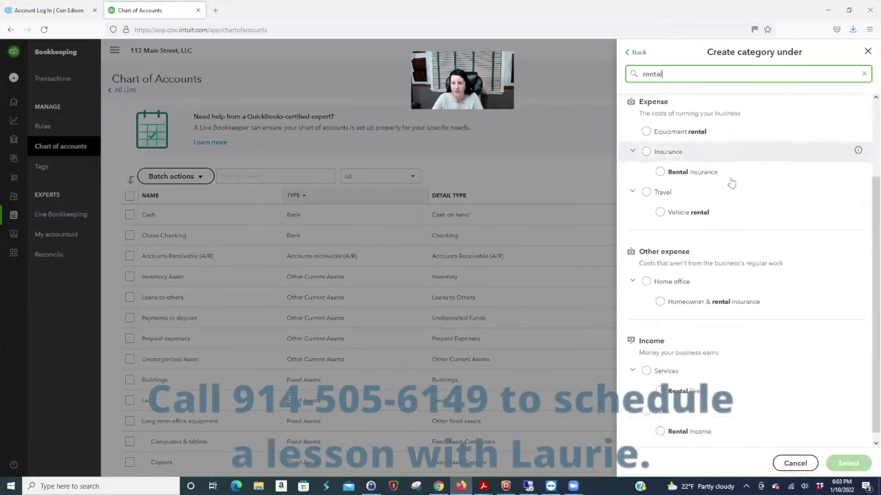
pyautogui.click(660, 424)
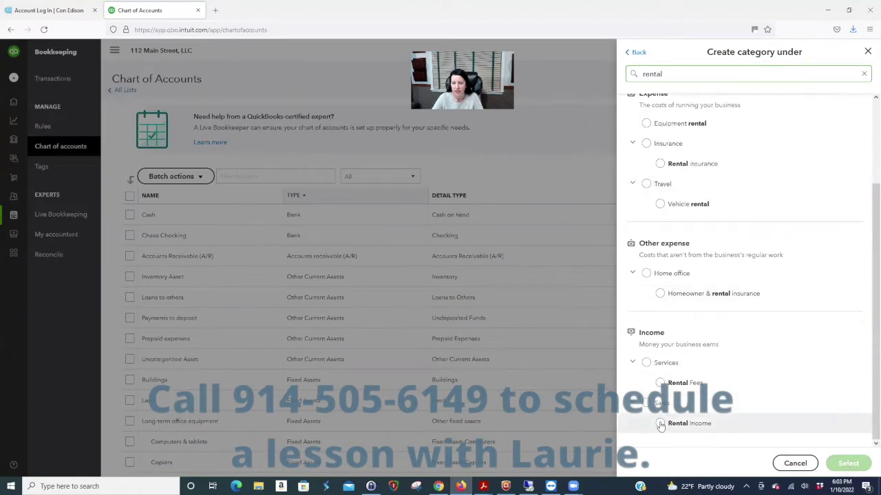
# Replace the parent search with 'Buil' and choose Building Two
pyautogui.click(670, 74)
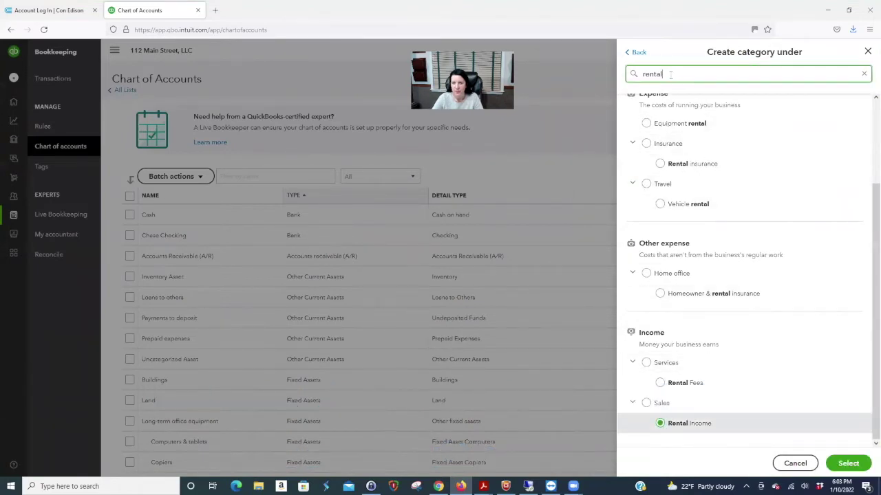
pyautogui.doubleClick(643, 74)
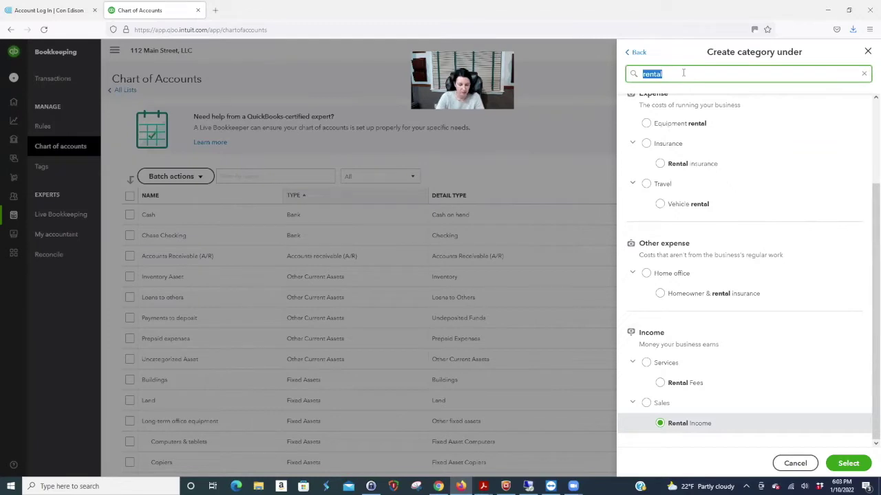
pyautogui.write('Build')
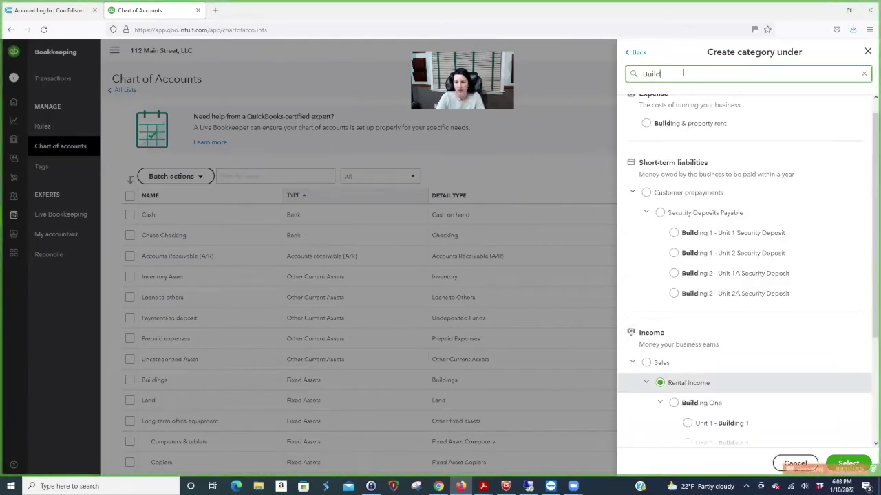
pyautogui.scroll(-3, 794, 324)
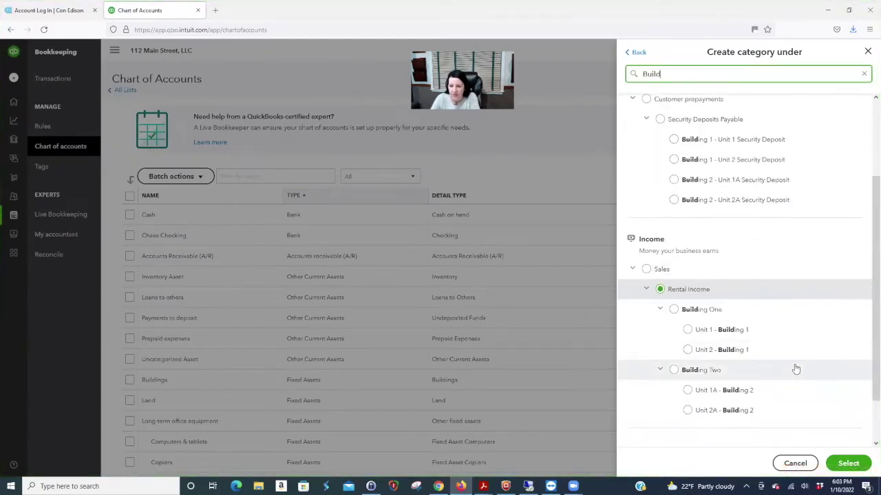
pyautogui.scroll(-2, 791, 366)
pyautogui.click(674, 323)
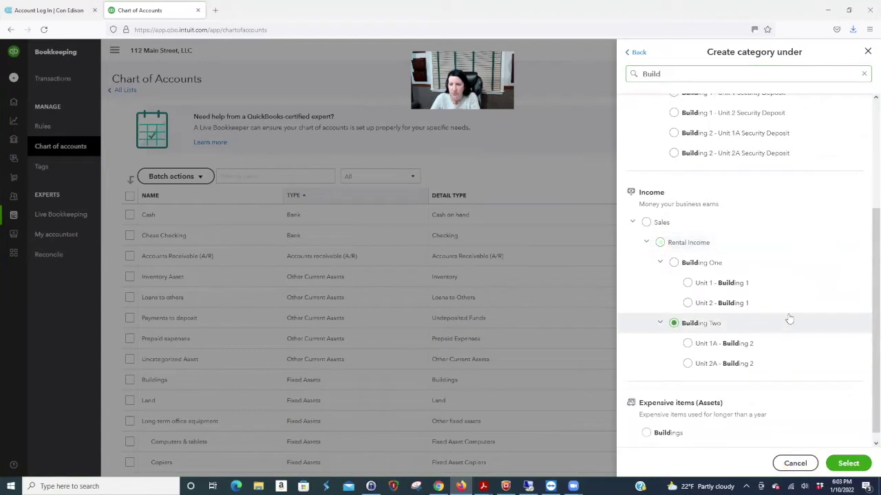
pyautogui.scroll(5, 789, 320)
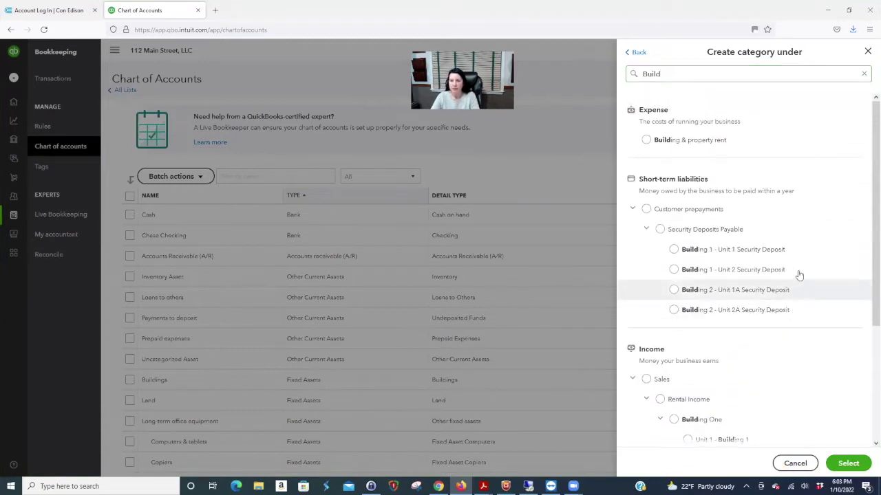
# Clear the search, re-pick Income, search 'build' and confirm Building Two as parent
pyautogui.click(865, 72)
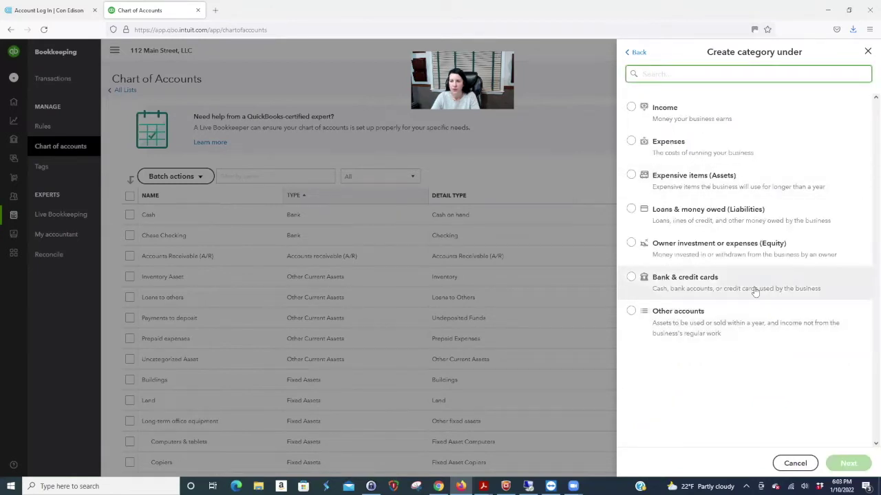
pyautogui.click(631, 108)
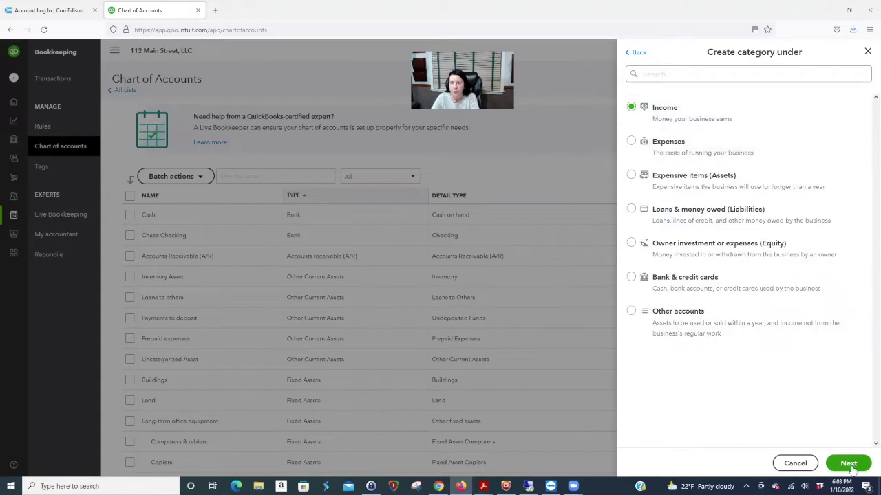
pyautogui.click(719, 74)
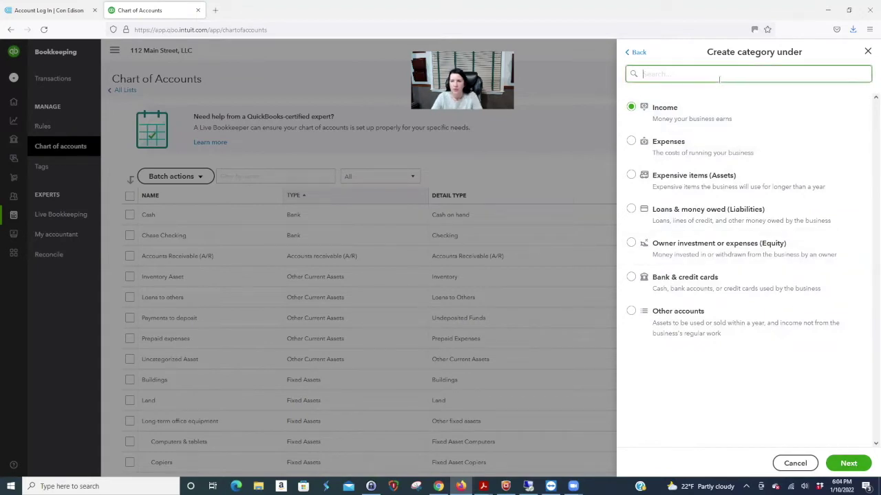
pyautogui.write('build')
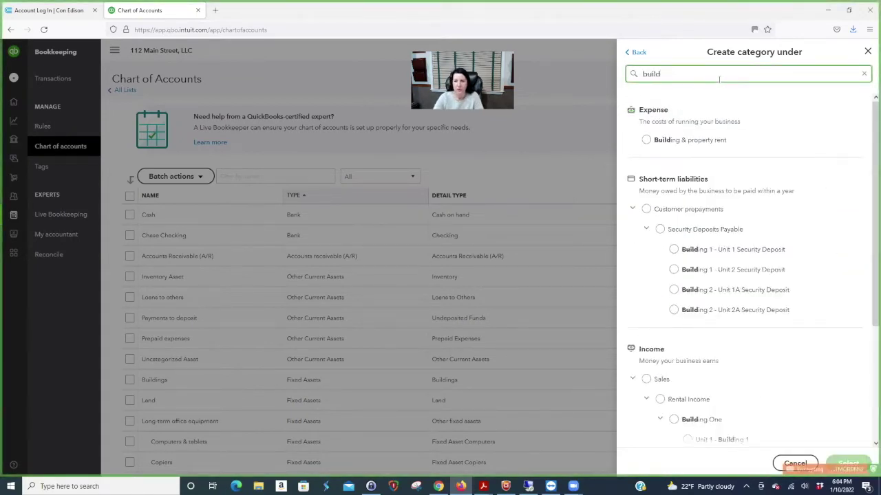
pyautogui.scroll(-1, 721, 222)
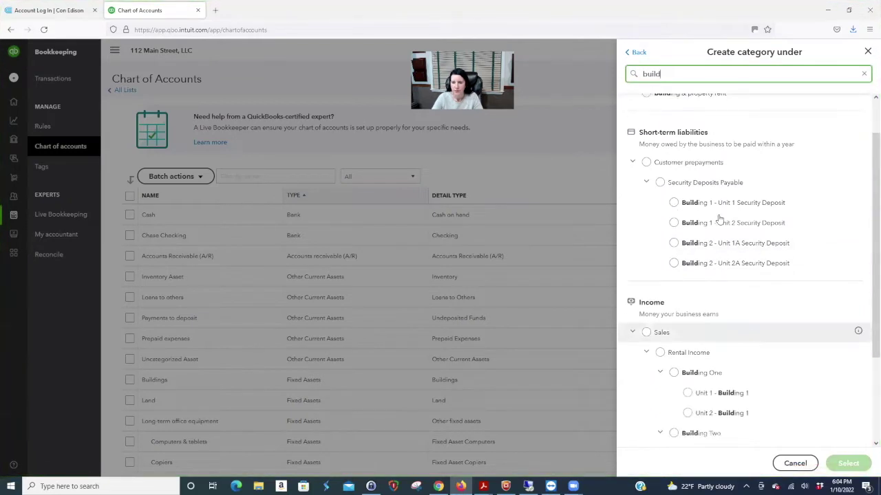
pyautogui.scroll(-2, 778, 338)
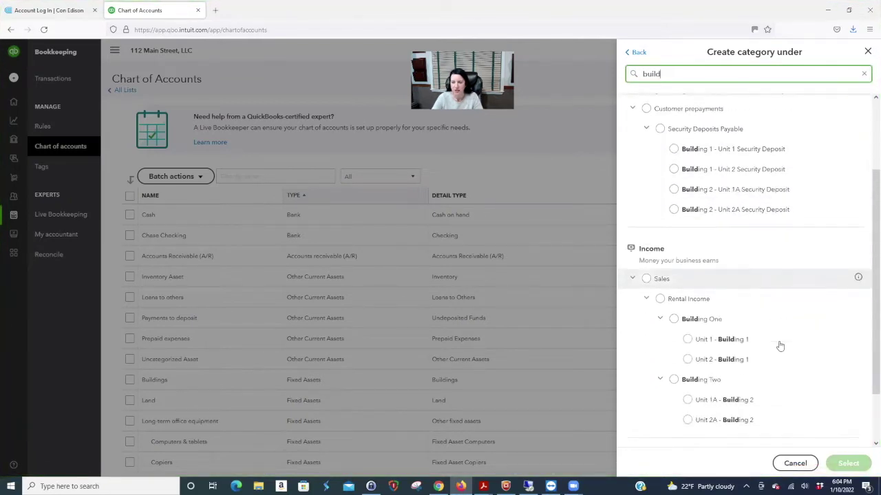
pyautogui.click(674, 339)
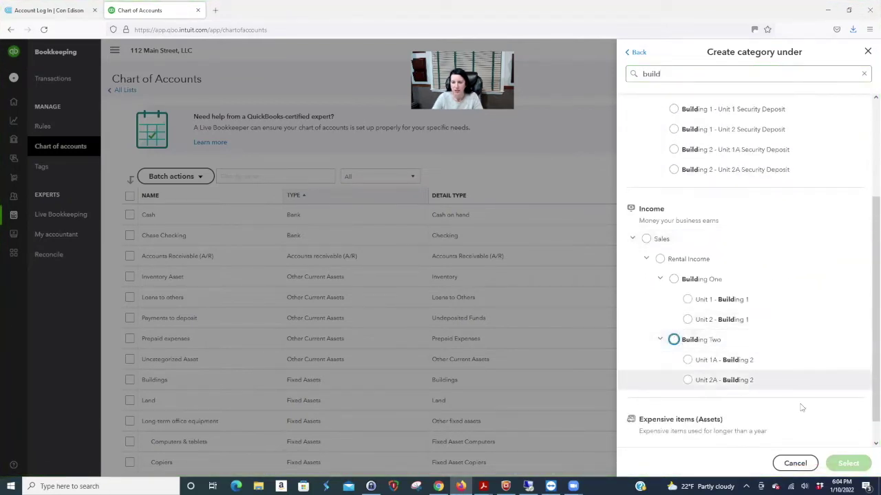
pyautogui.scroll(3, 835, 380)
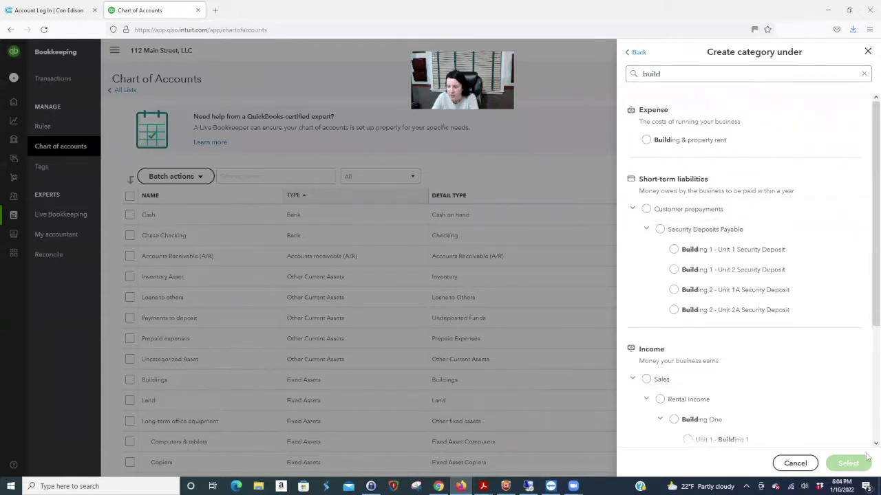
pyautogui.scroll(-3, 825, 406)
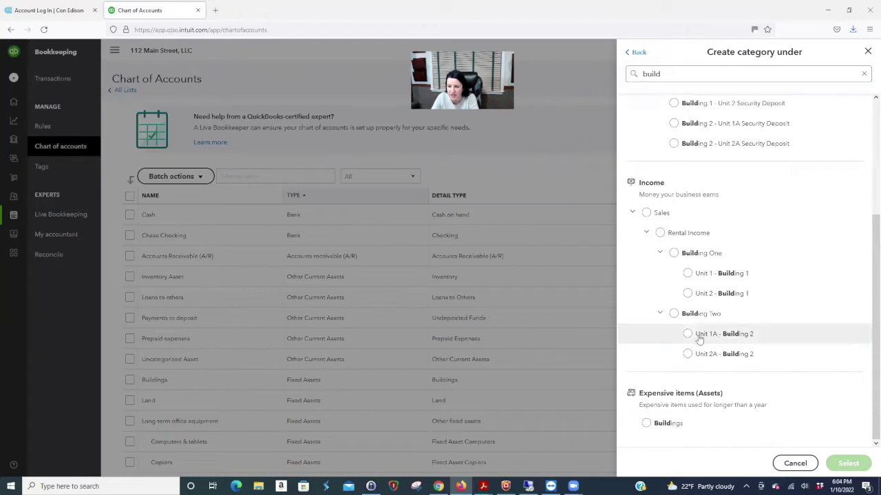
pyautogui.click(674, 313)
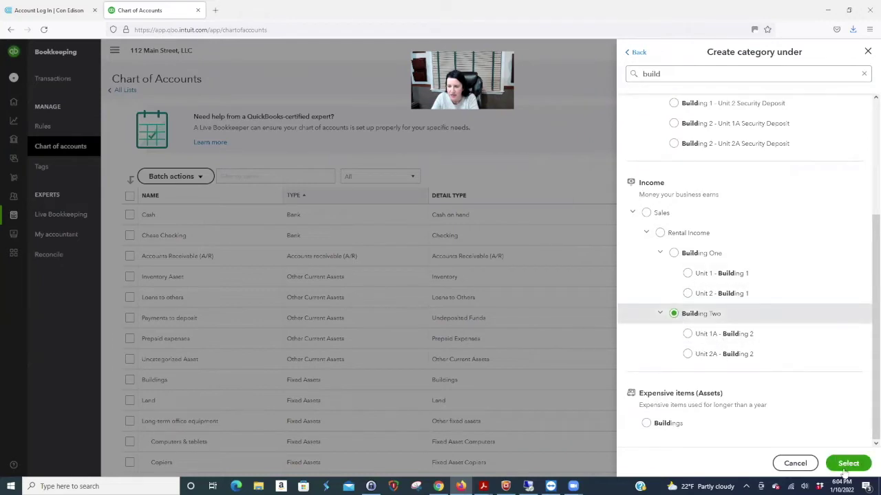
# Name the category 'Unit 3A' under Building Two, save it, and locate it beside Units 1A and 2A
pyautogui.click(848, 464)
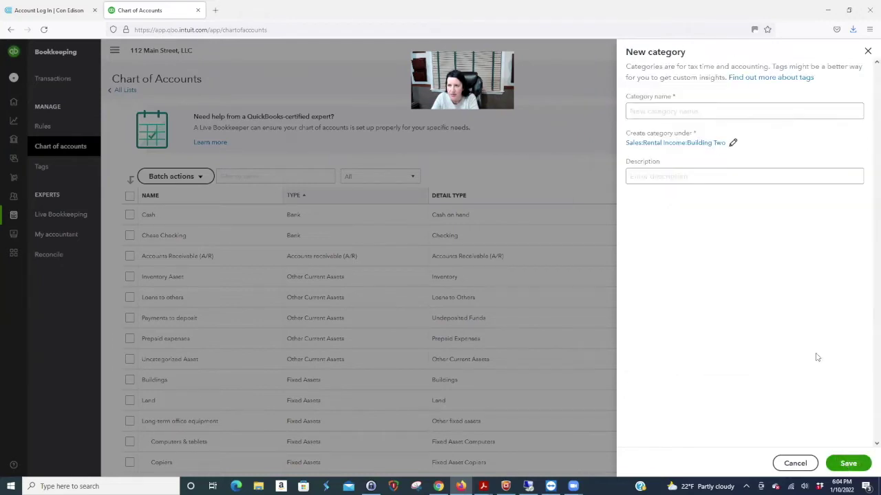
pyautogui.click(671, 111)
pyautogui.write('Unit 3A')
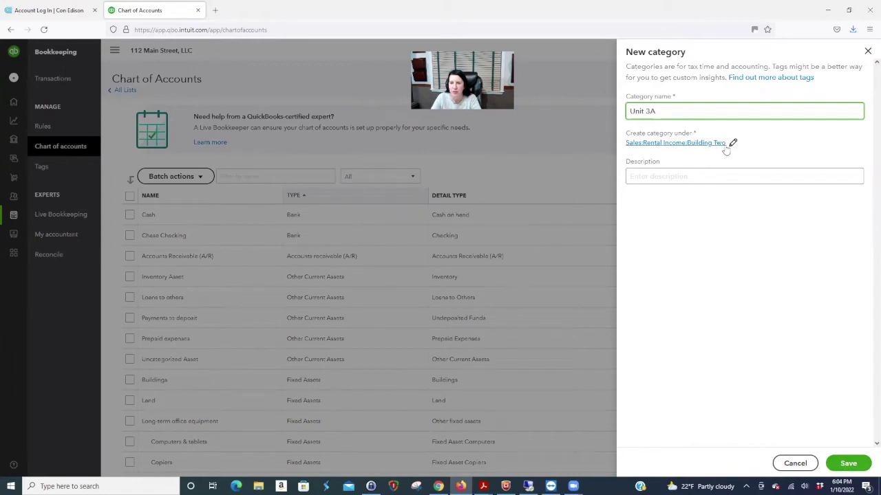
pyautogui.click(848, 463)
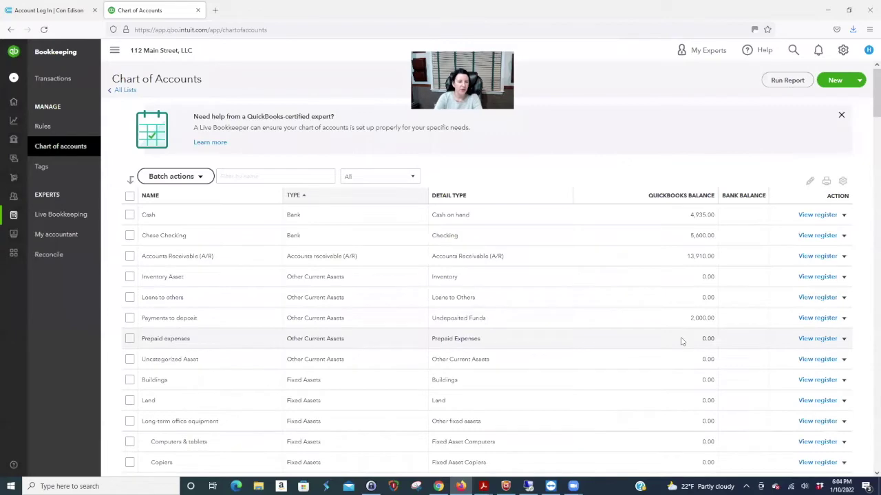
pyautogui.scroll(-5, 681, 342)
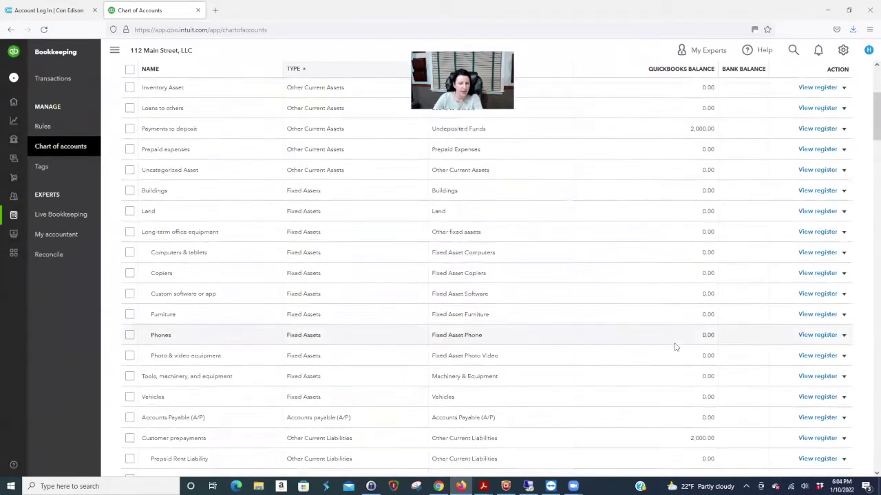
pyautogui.scroll(-2, 673, 346)
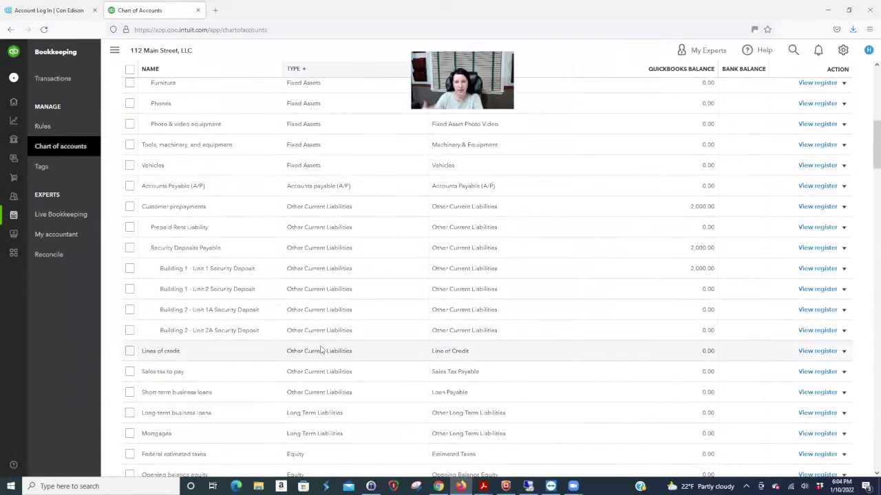
pyautogui.scroll(-12, 324, 351)
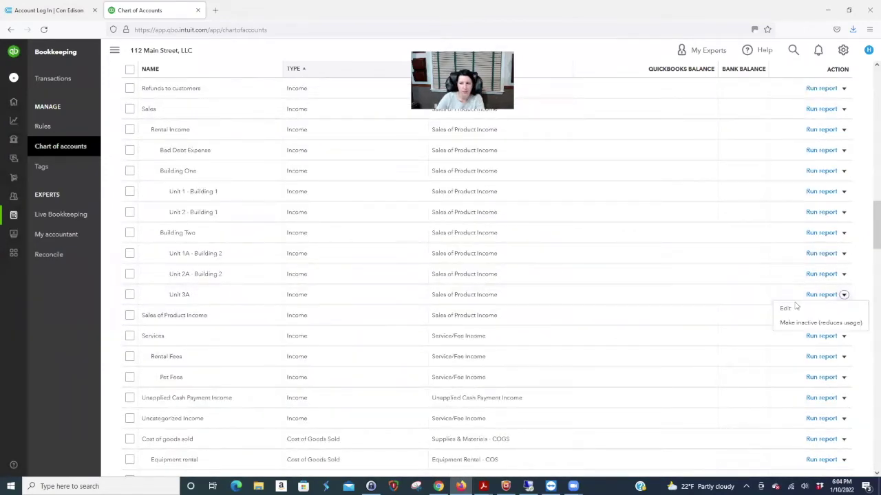
# Edit the Unit 3A category, rename it 'Unit 3A - Building 2', and save
pyautogui.click(788, 312)
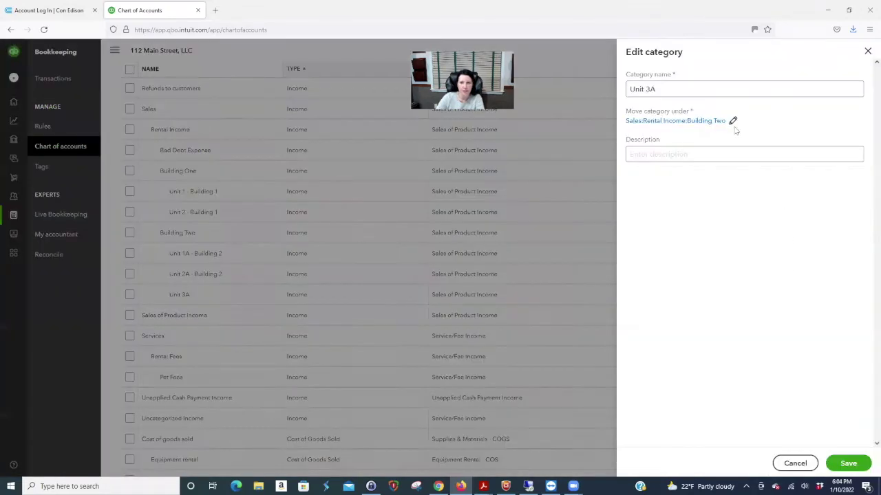
pyautogui.click(678, 88)
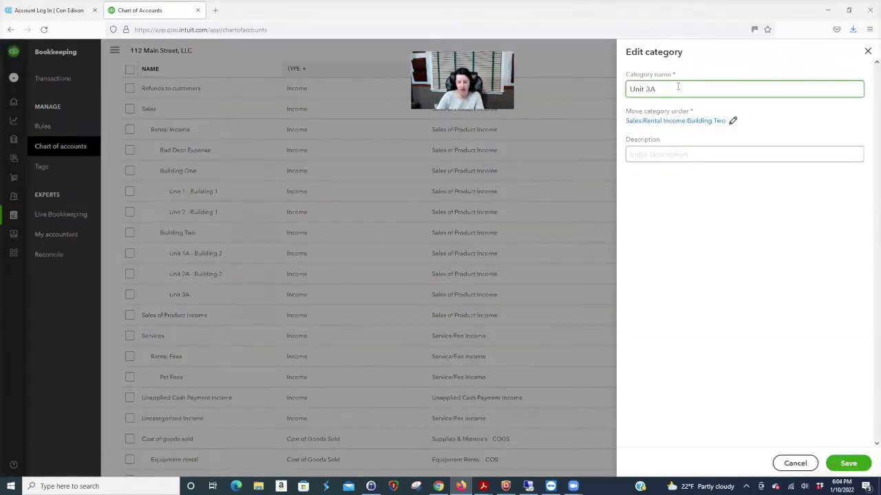
pyautogui.write('- Building 2')
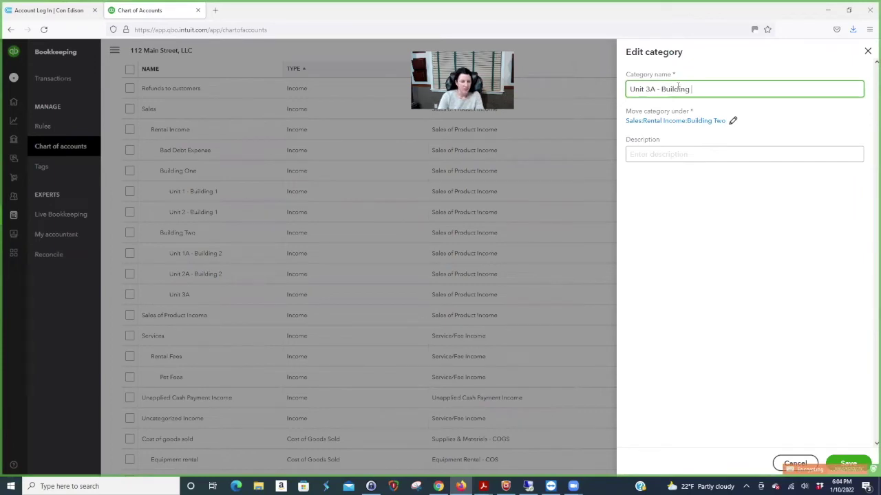
pyautogui.click(849, 464)
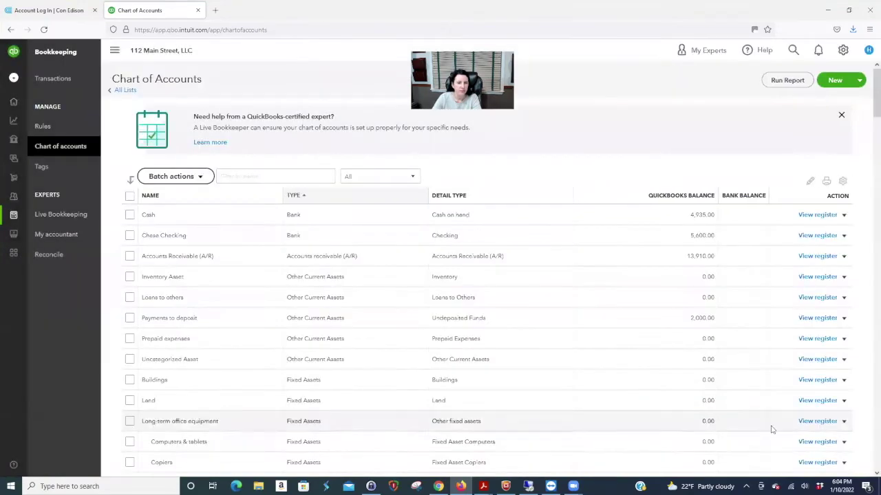
pyautogui.scroll(-5, 715, 416)
pyautogui.scroll(-10, 716, 417)
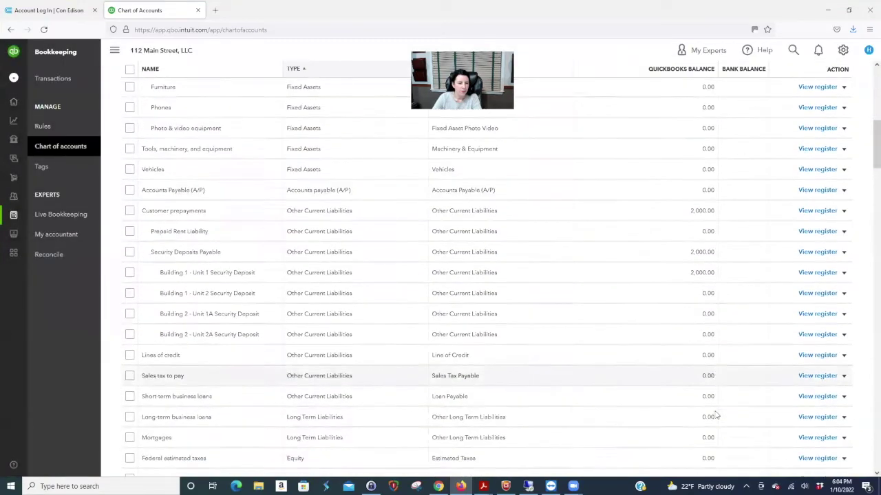
pyautogui.scroll(-3, 716, 414)
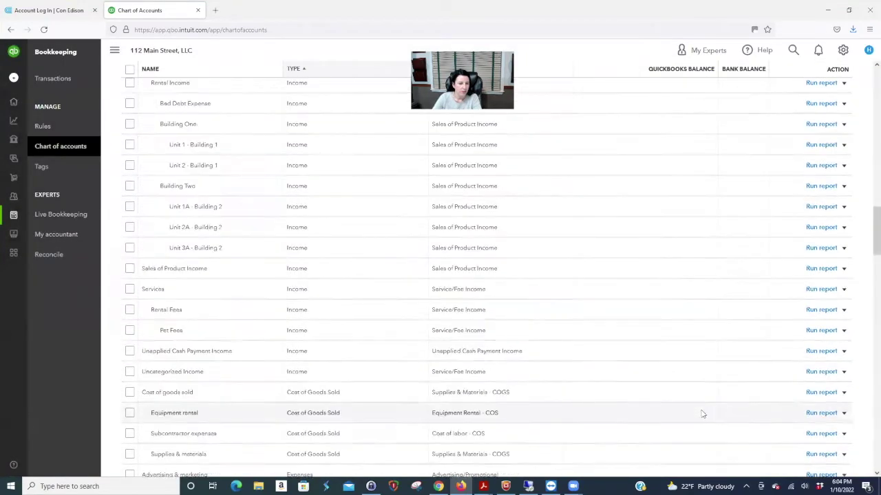
pyautogui.scroll(1, 145, 301)
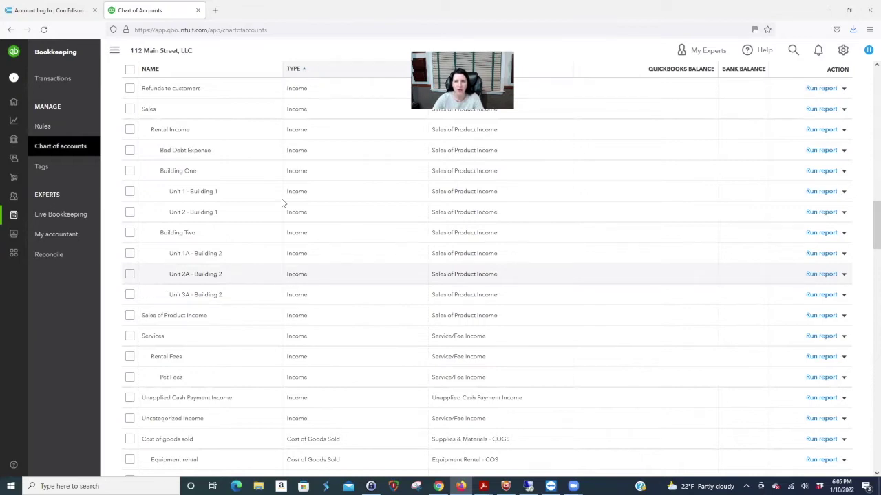
# Start a new bank deposit with Unit 3A - Building 2 as the first line's account
pyautogui.moveTo(18, 62)
pyautogui.click(45, 78)
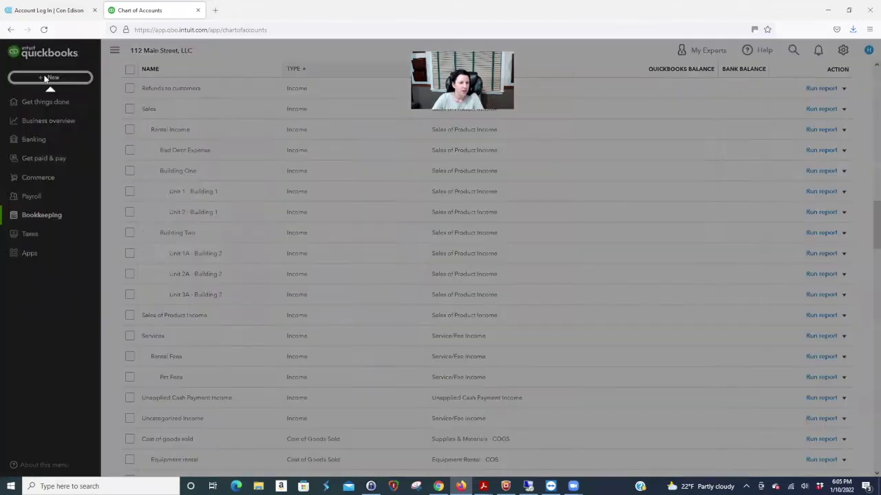
pyautogui.click(359, 129)
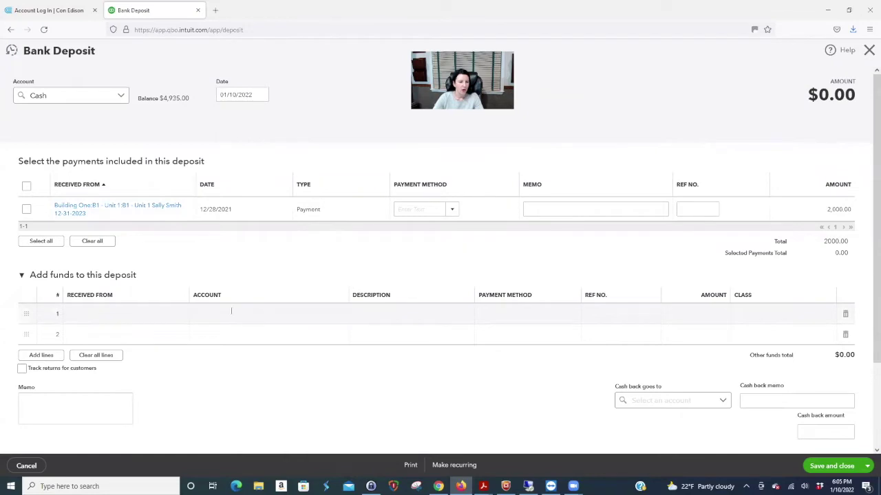
pyautogui.click(249, 320)
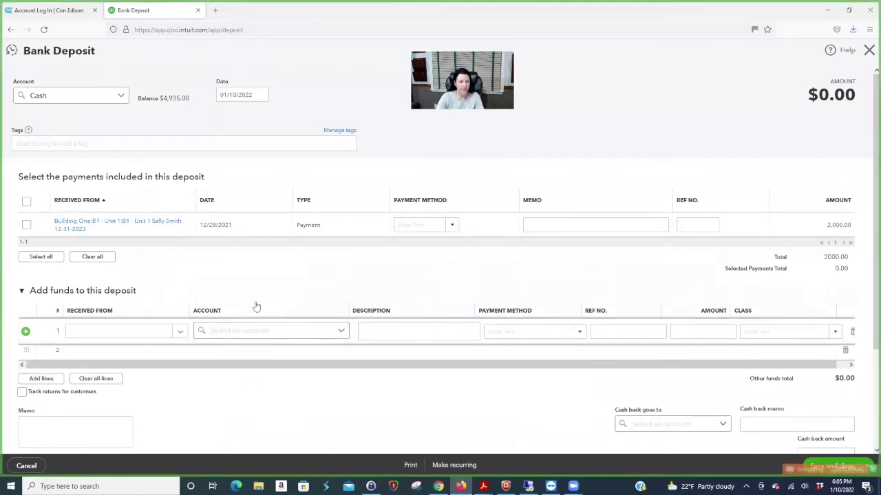
pyautogui.click(234, 330)
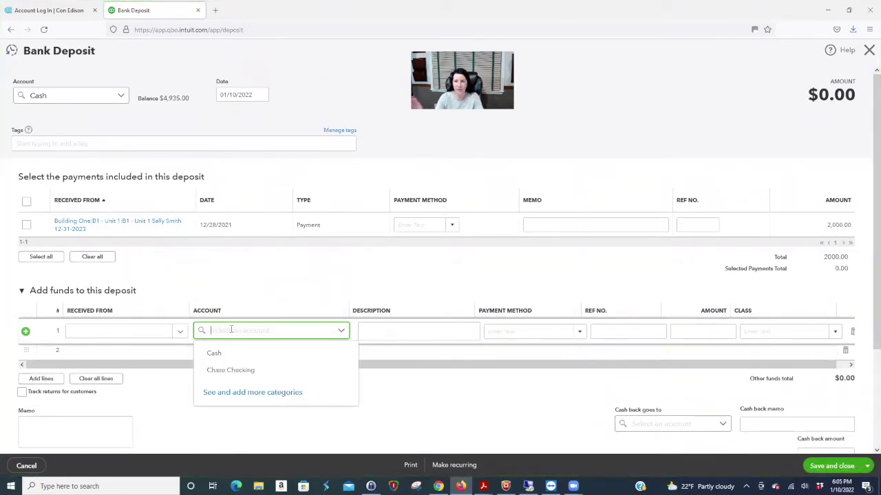
pyautogui.write('3a')
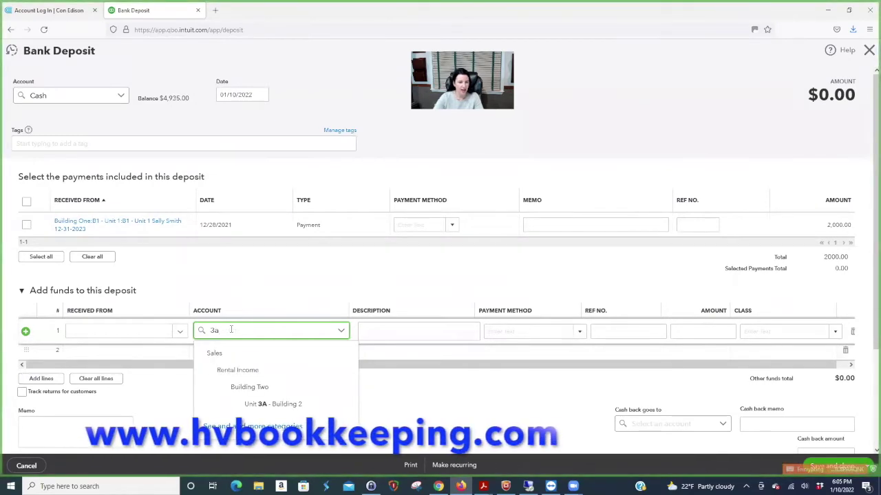
pyautogui.click(337, 403)
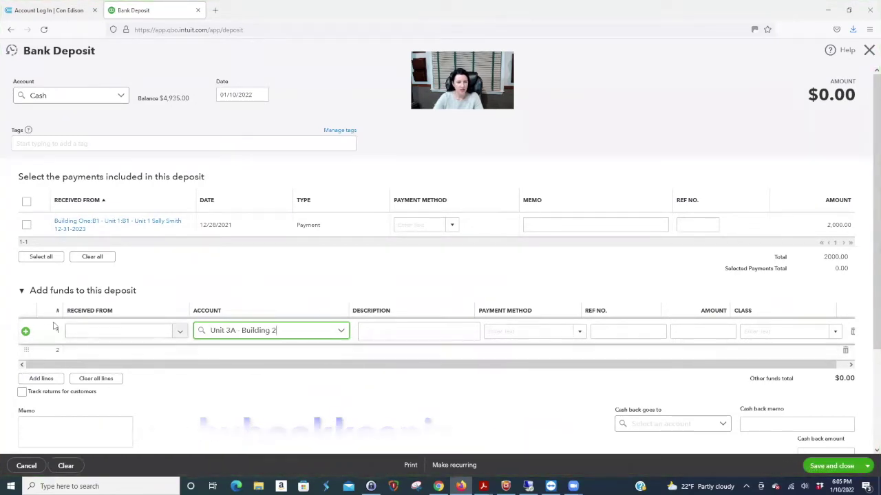
# Set the line's Received From to a newly added customer named Unit 3A
pyautogui.click(90, 333)
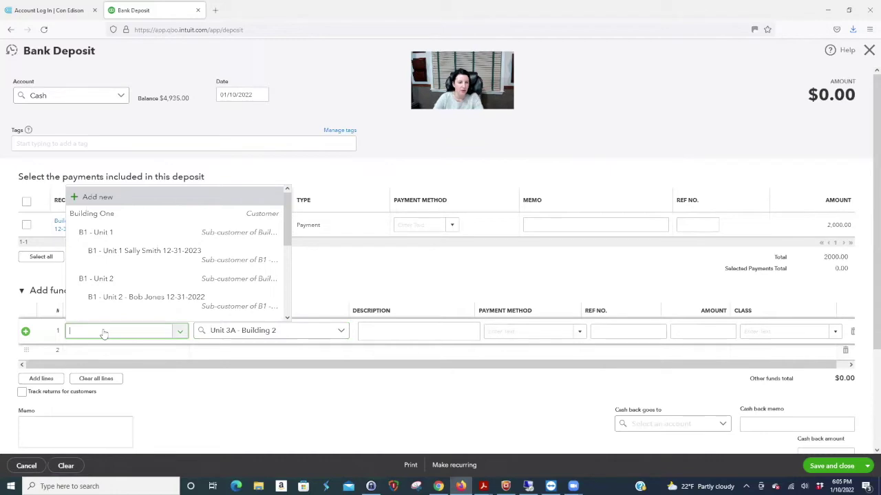
pyautogui.write('Unit')
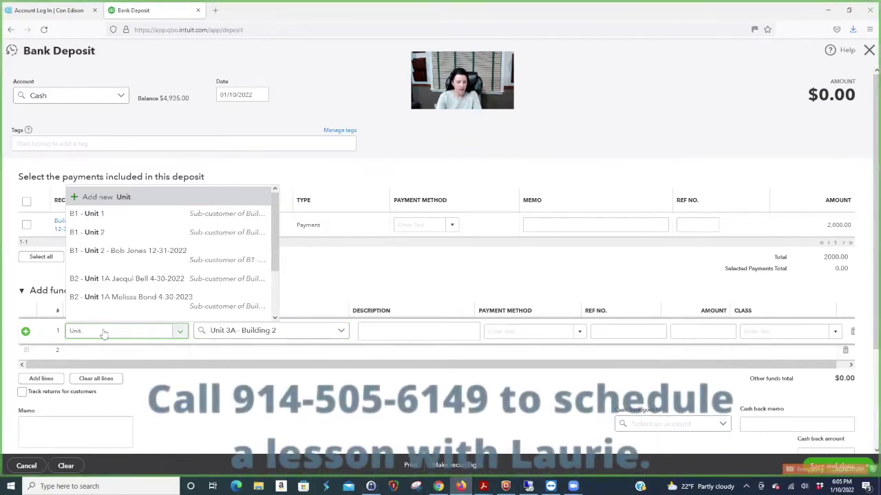
pyautogui.write(' 3A')
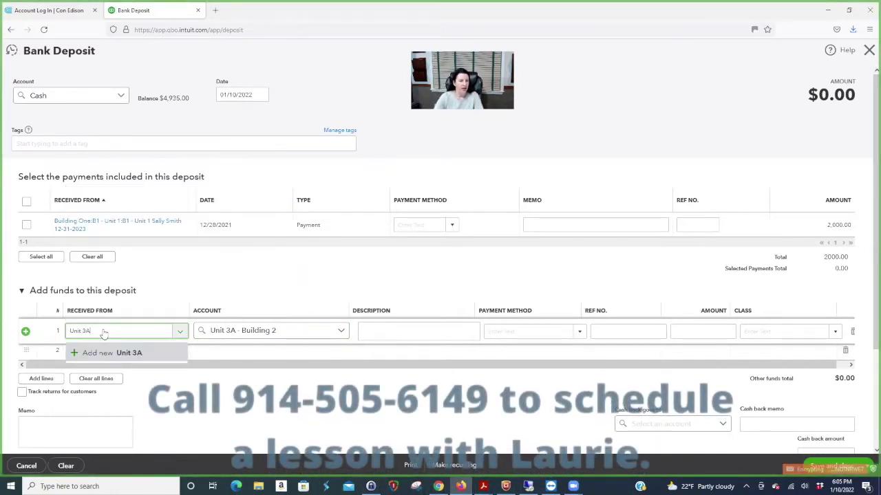
pyautogui.click(133, 354)
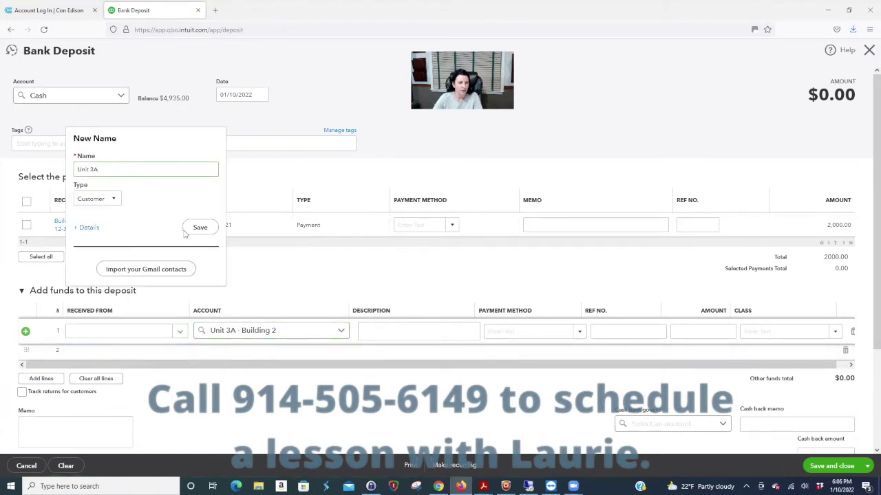
pyautogui.click(117, 201)
pyautogui.click(110, 215)
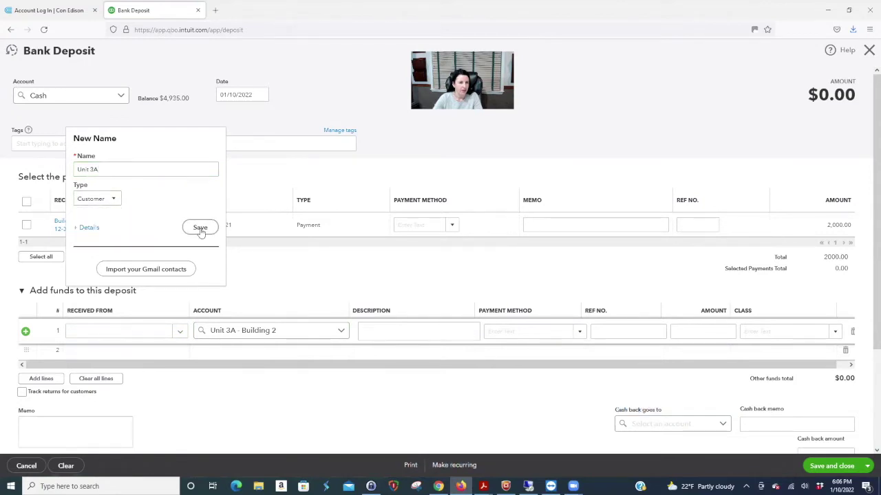
pyautogui.click(199, 229)
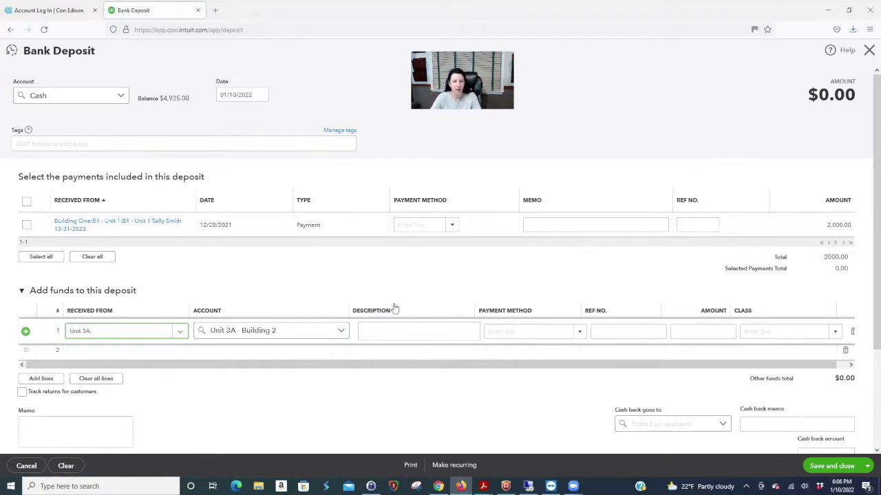
pyautogui.click(397, 329)
# Fill the deposit line with description 'January Rent', payment method Check, and amount 1,500
pyautogui.write('Janua')
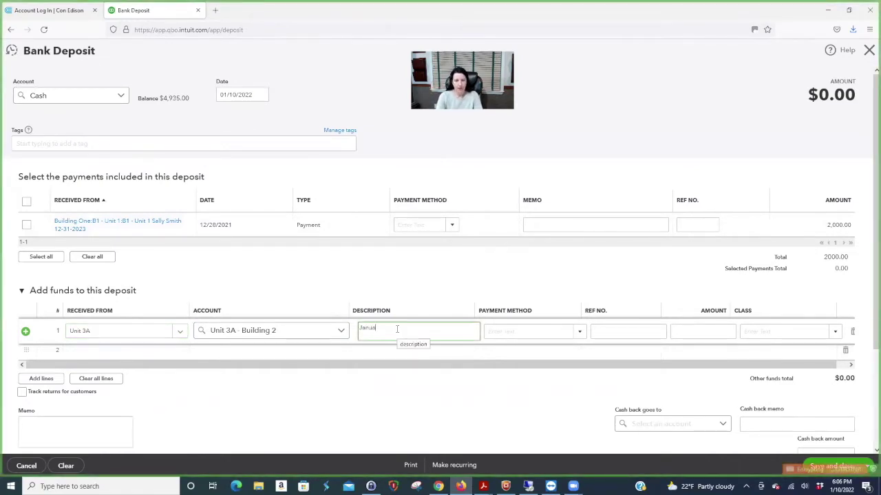
pyautogui.write('ry Rent')
pyautogui.press('Tab')
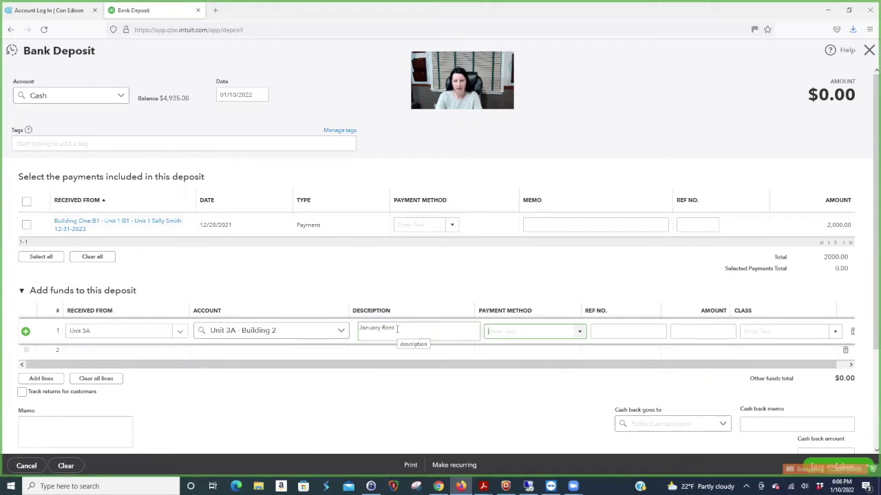
pyautogui.write('check')
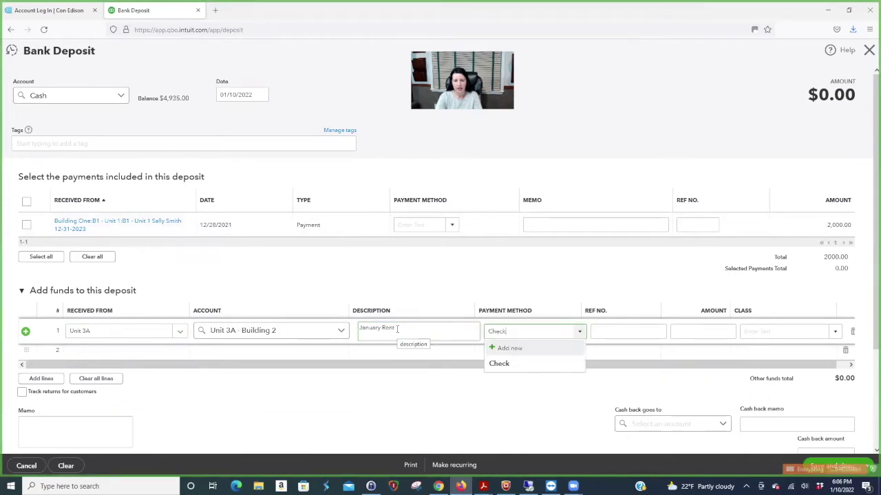
pyautogui.click(500, 363)
pyautogui.click(715, 331)
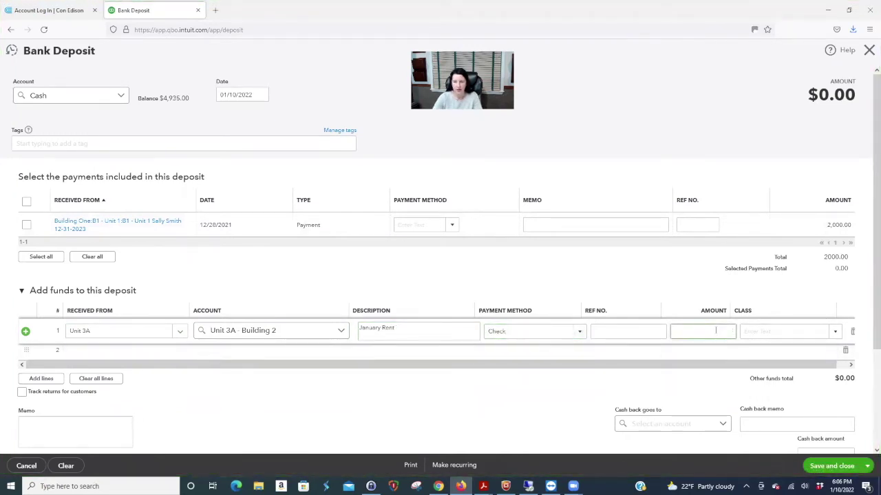
pyautogui.write('1500')
pyautogui.press('Tab')
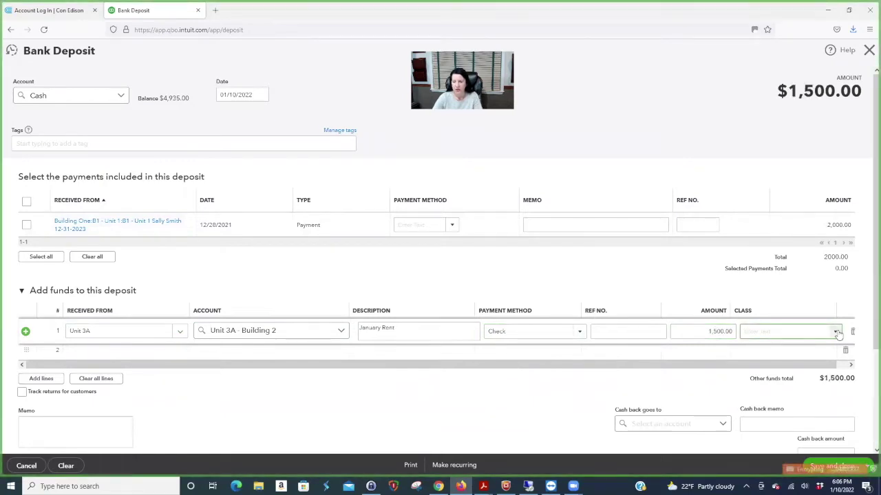
# Leave the line's Class blank and save and close the $1,500.00 deposit
pyautogui.click(836, 332)
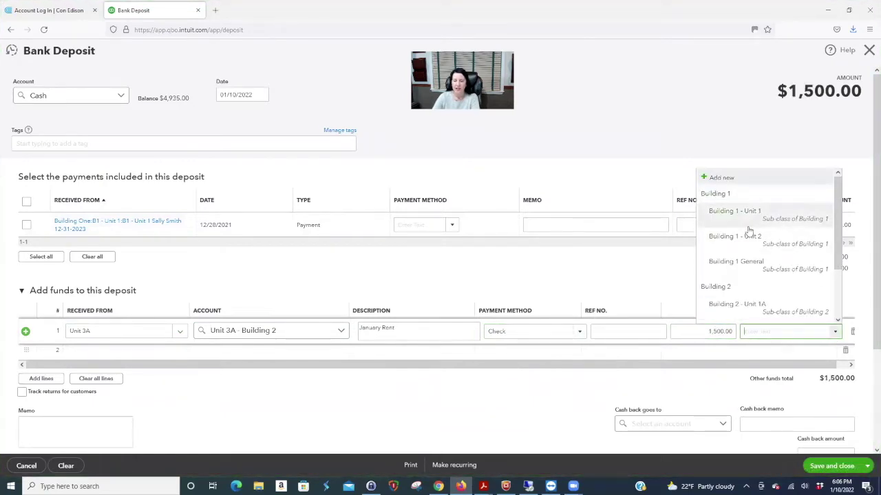
pyautogui.scroll(-1, 741, 239)
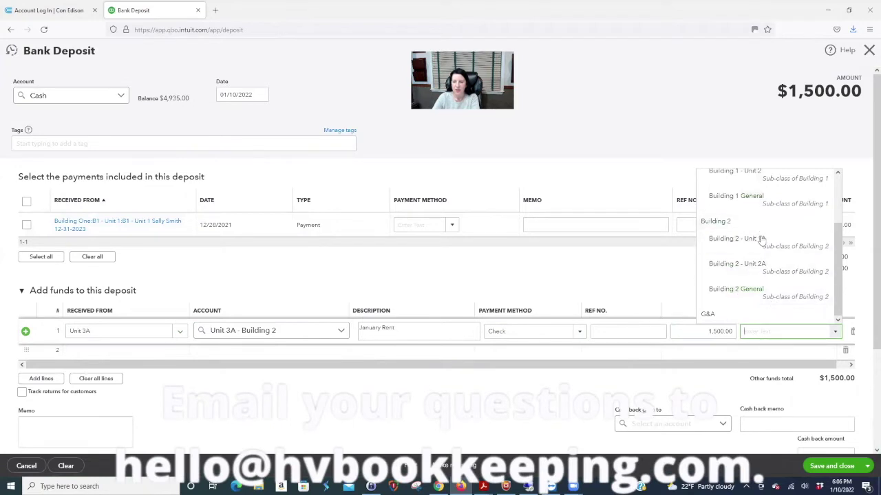
pyautogui.scroll(1, 777, 293)
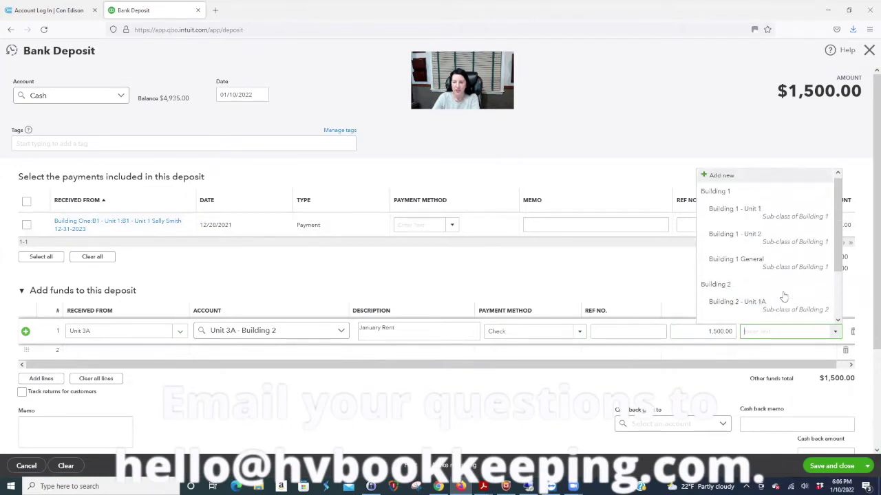
pyautogui.click(722, 178)
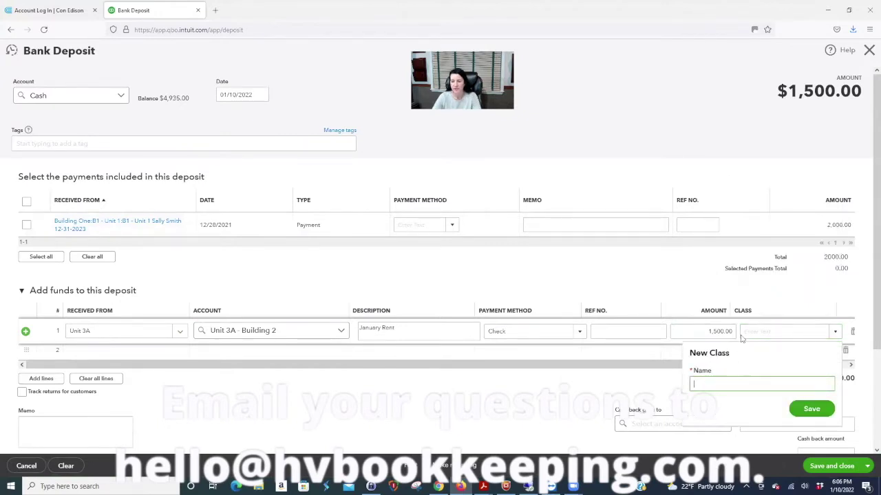
pyautogui.click(659, 158)
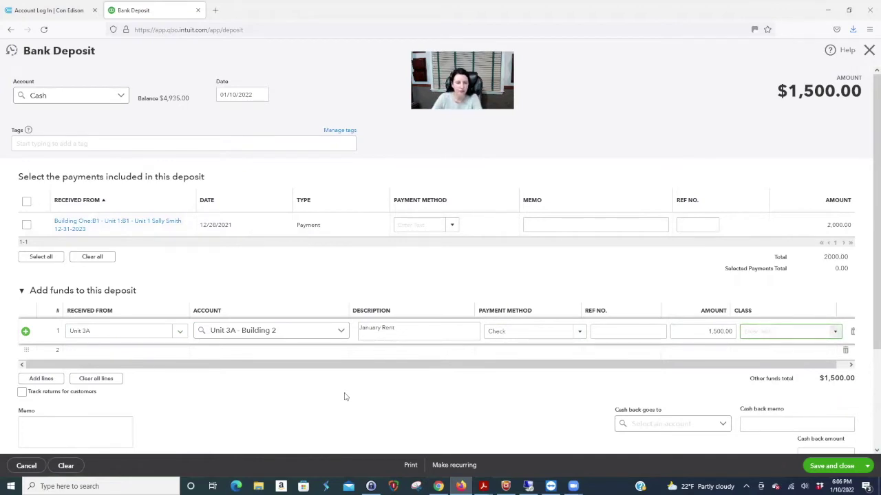
pyautogui.click(842, 469)
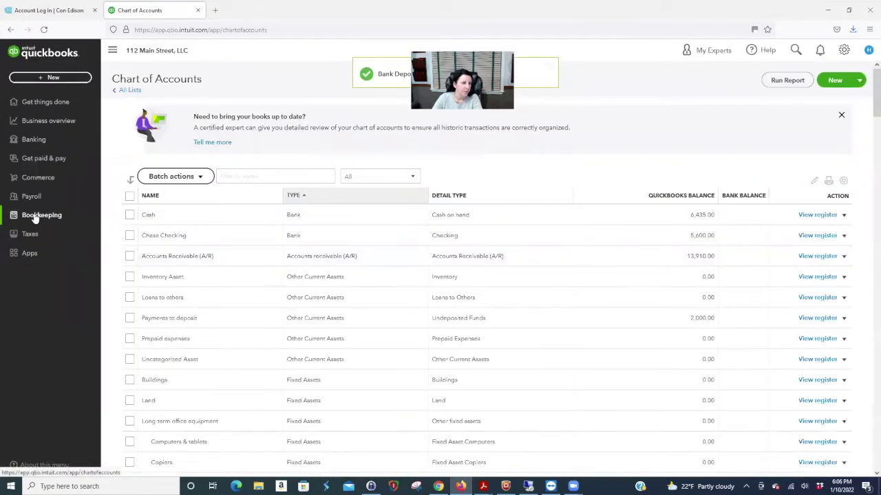
# Go through Home and Business overview to the Reports page and choose Profit and Loss
pyautogui.click(34, 217)
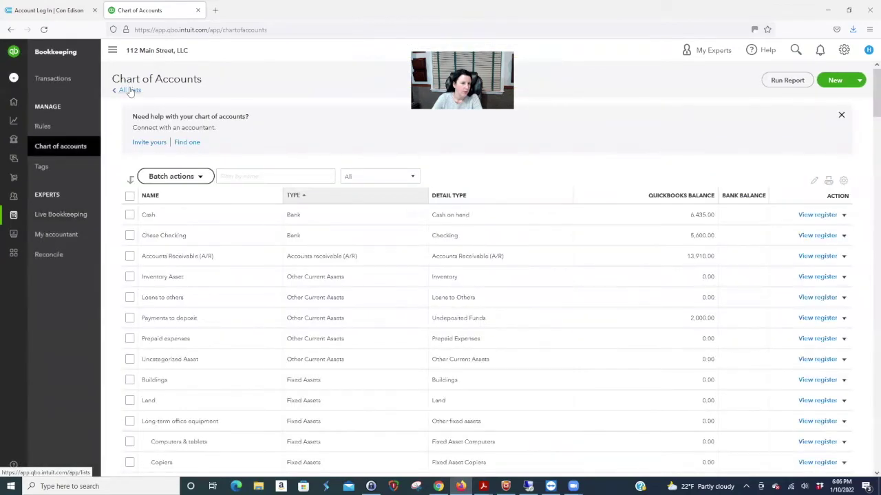
pyautogui.moveTo(16, 102)
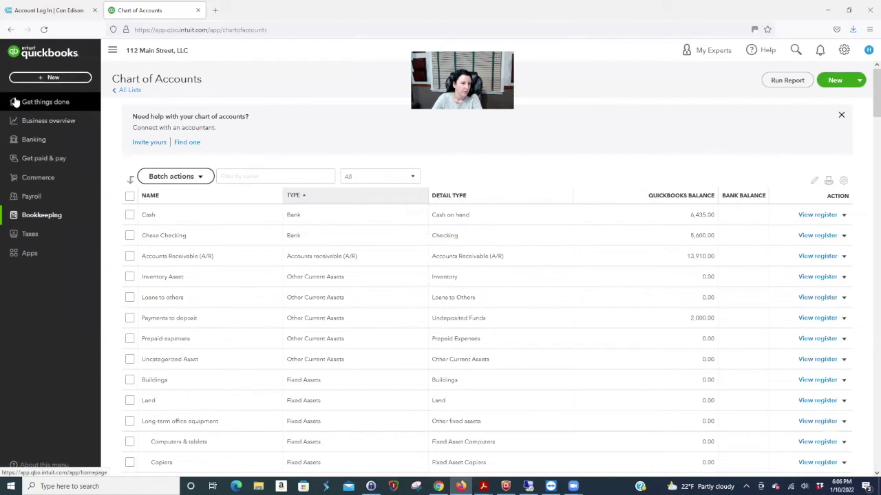
pyautogui.click(15, 102)
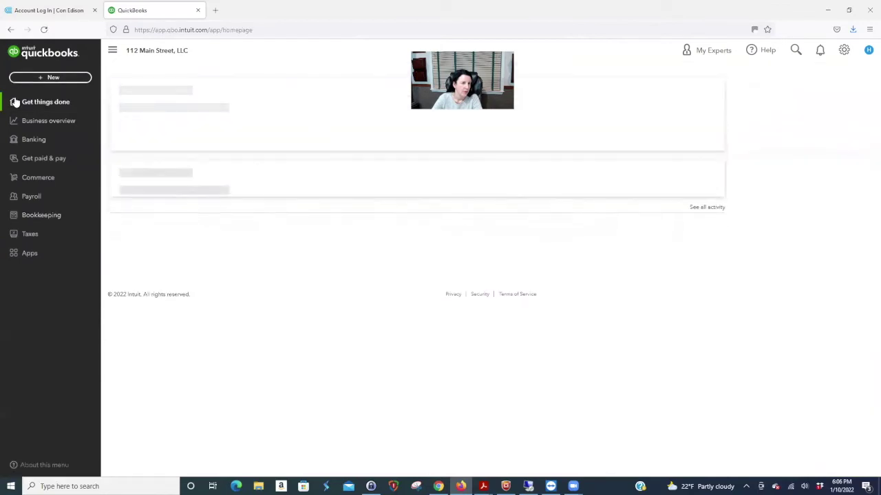
pyautogui.click(44, 122)
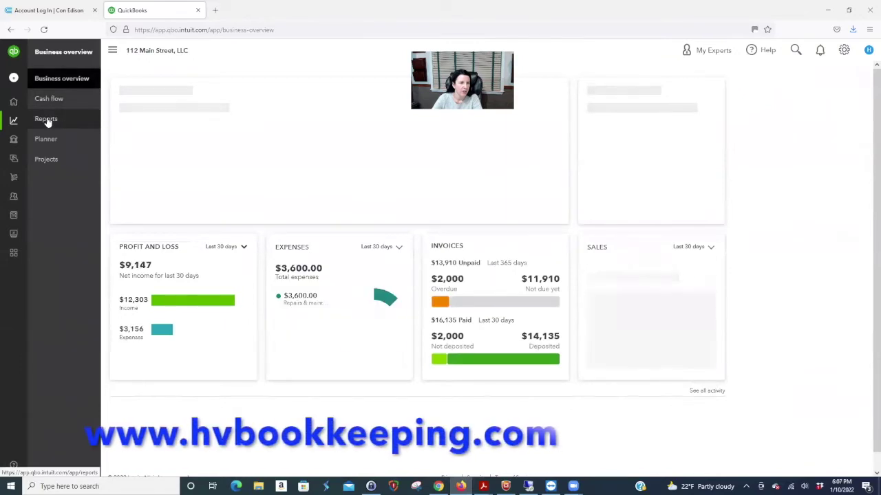
pyautogui.click(50, 119)
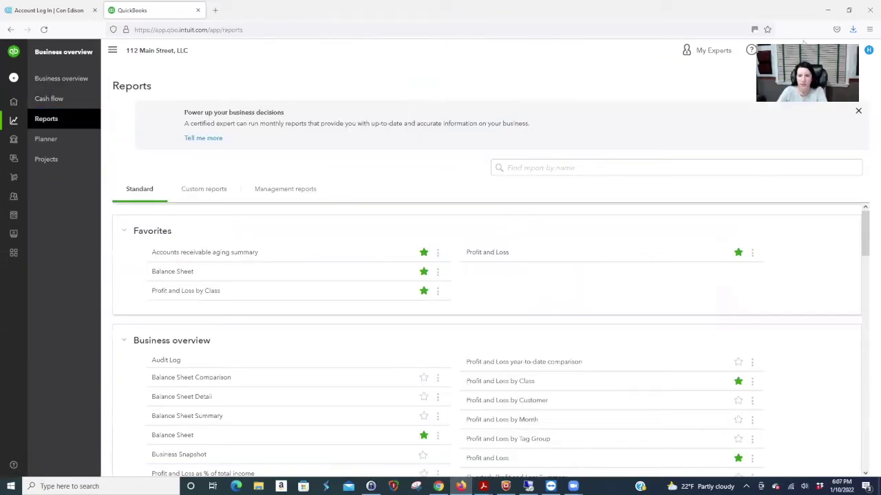
pyautogui.click(487, 252)
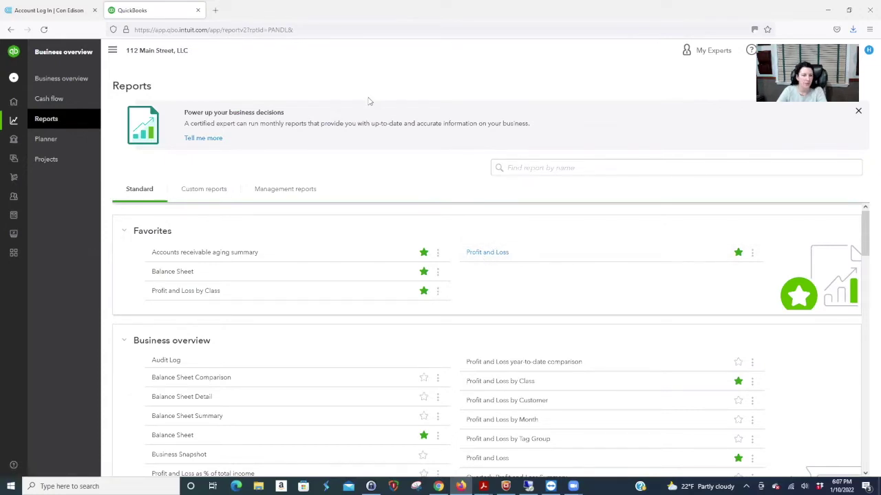
# Find Unit 3A - Building 2's 1,500.00 in Profit and Loss and drill into its transactions
pyautogui.scroll(-3, 627, 259)
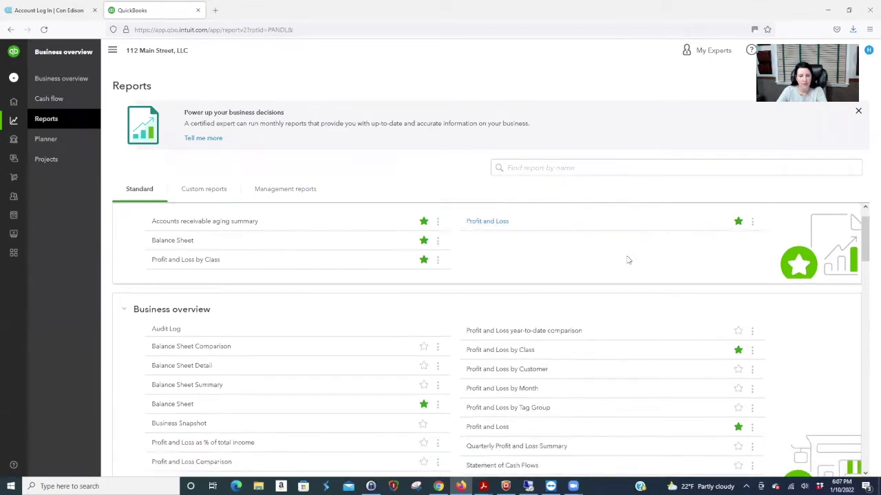
pyautogui.scroll(3, 627, 259)
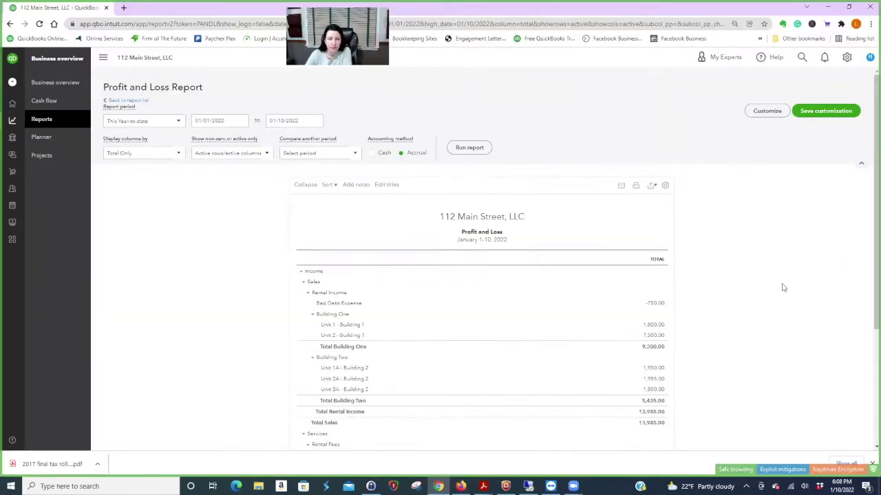
pyautogui.scroll(-1, 783, 288)
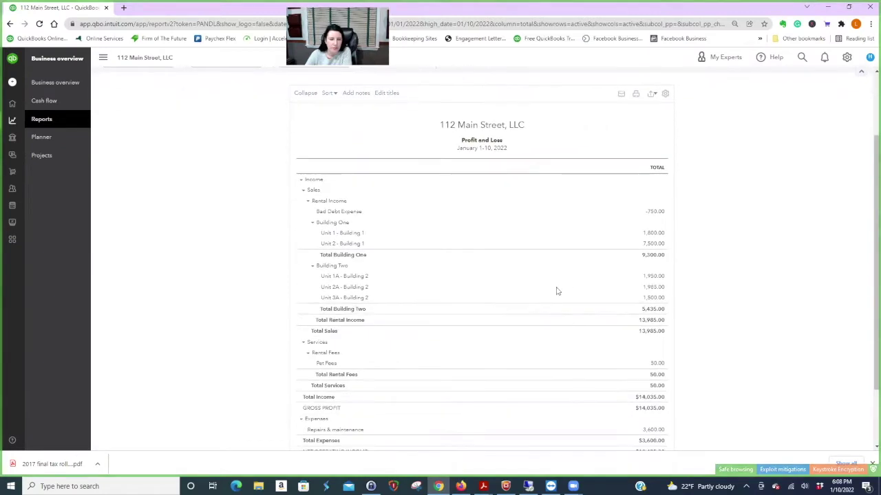
pyautogui.click(655, 298)
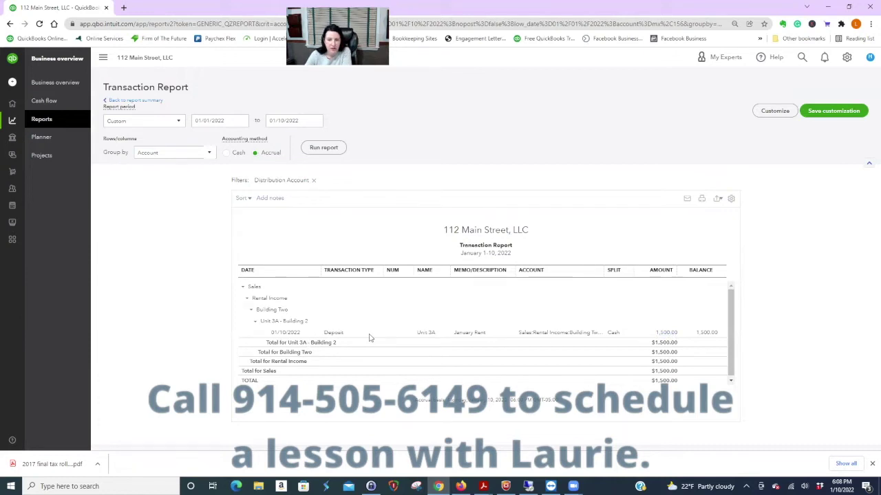
pyautogui.click(157, 102)
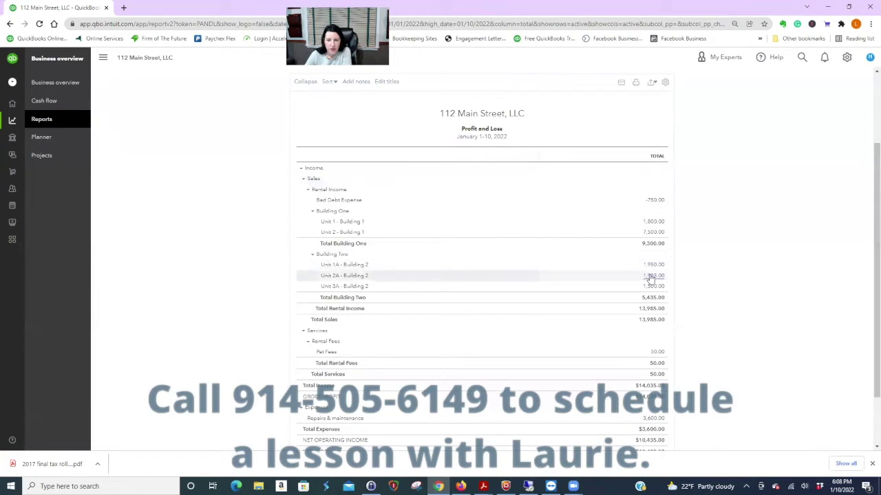
pyautogui.click(651, 276)
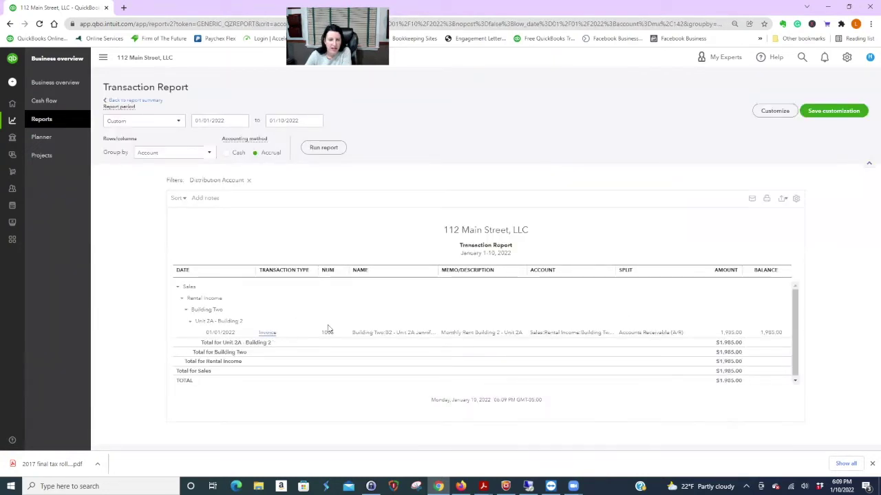
pyautogui.click(731, 333)
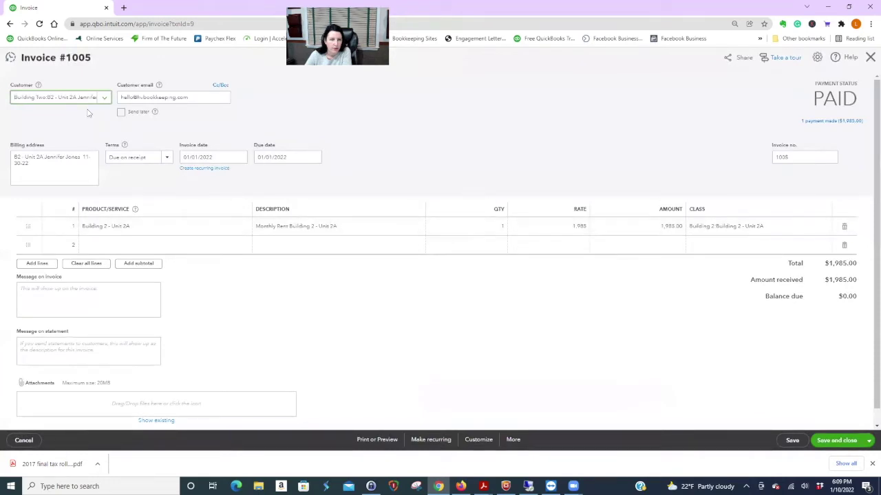
pyautogui.click(24, 440)
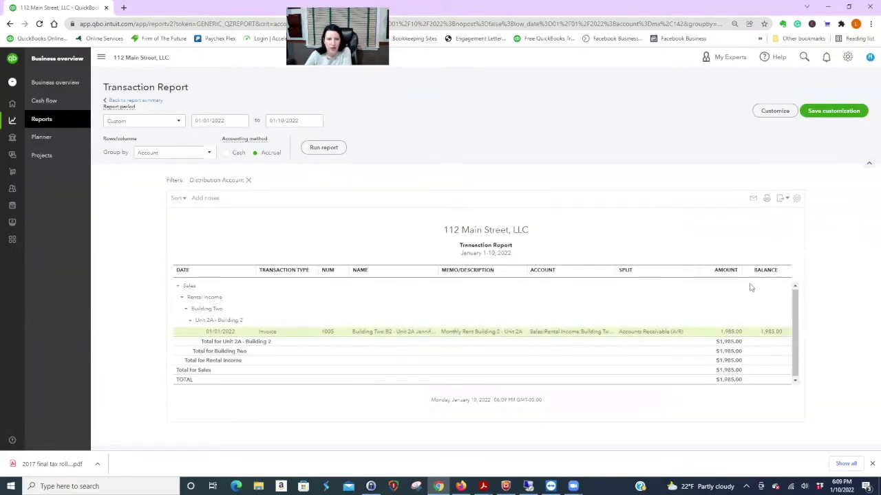
pyautogui.click(144, 102)
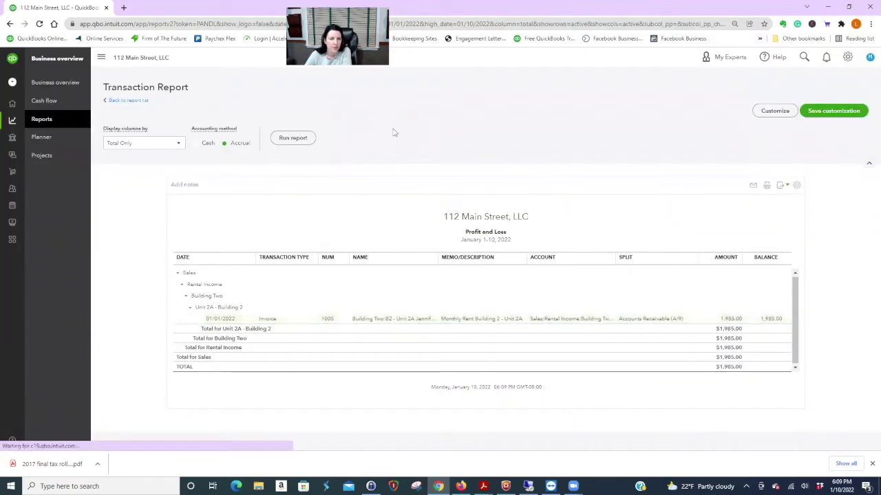
pyautogui.scroll(3, 750, 280)
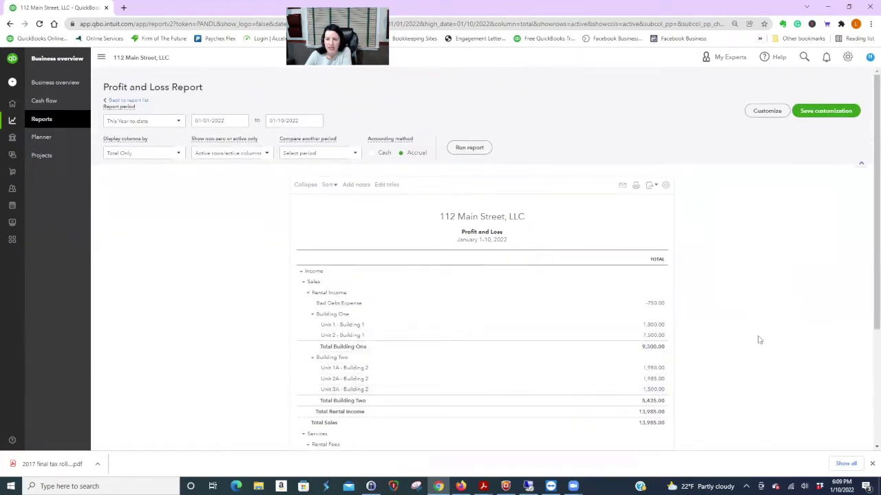
# Open Classes from the gear menu's All lists and start a new class
pyautogui.click(847, 58)
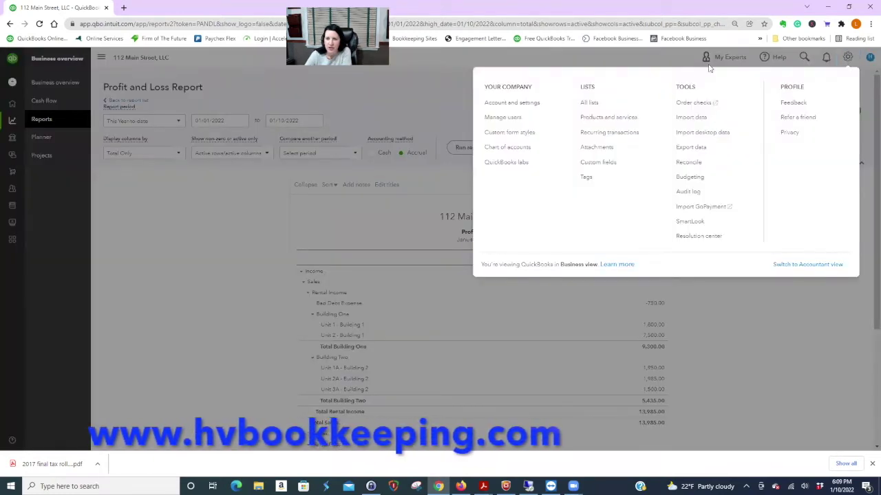
pyautogui.click(594, 103)
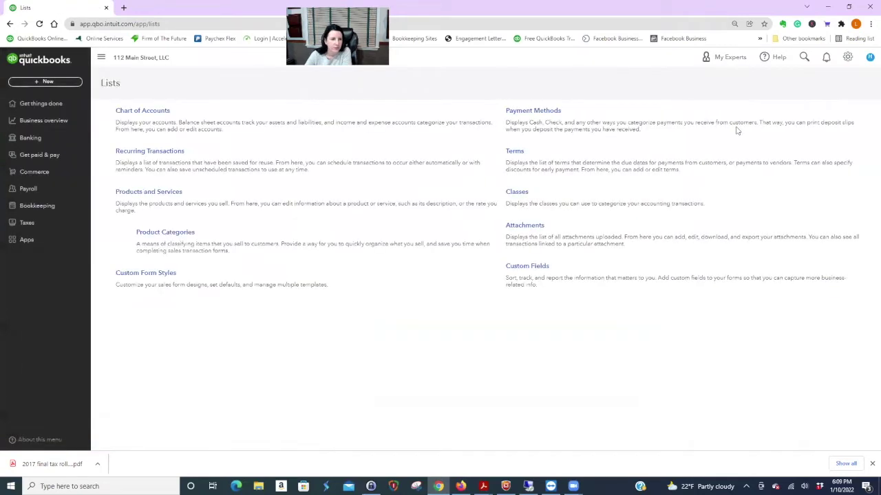
pyautogui.click(517, 193)
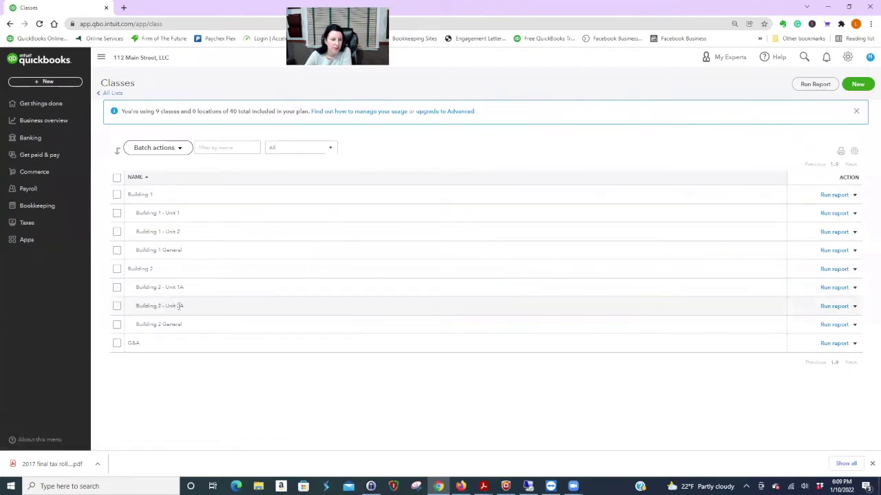
pyautogui.click(858, 85)
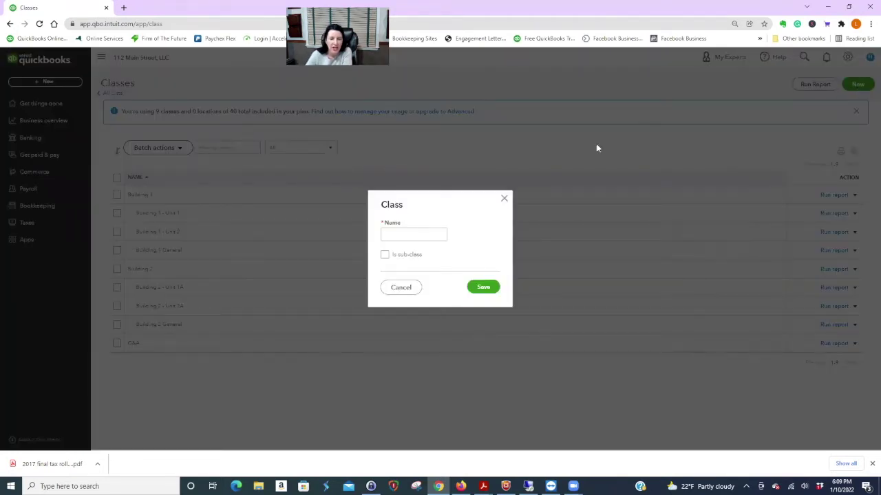
# Save class 'Building 2 - Unit 3A' as a sub-class of Building 2
pyautogui.click(385, 255)
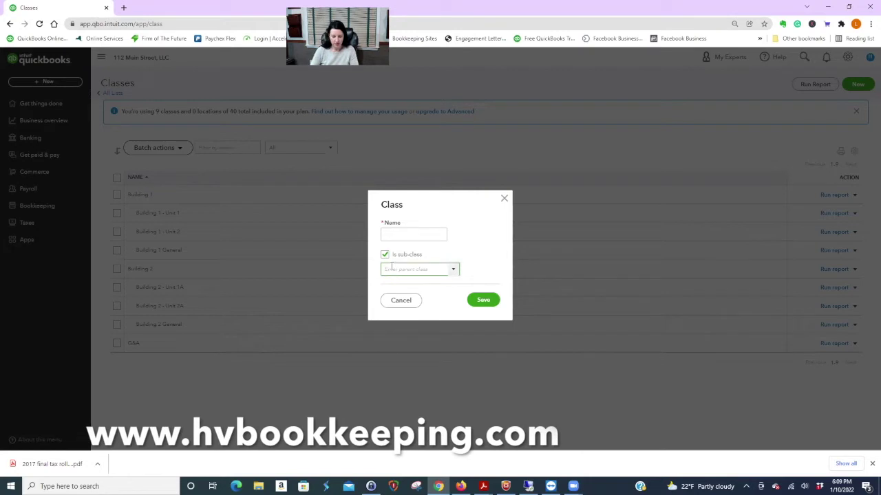
pyautogui.write('Building 1')
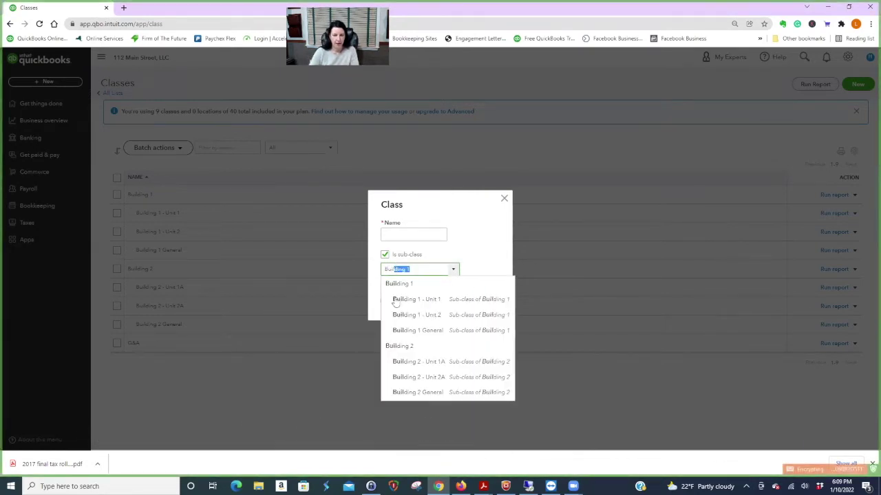
pyautogui.click(402, 346)
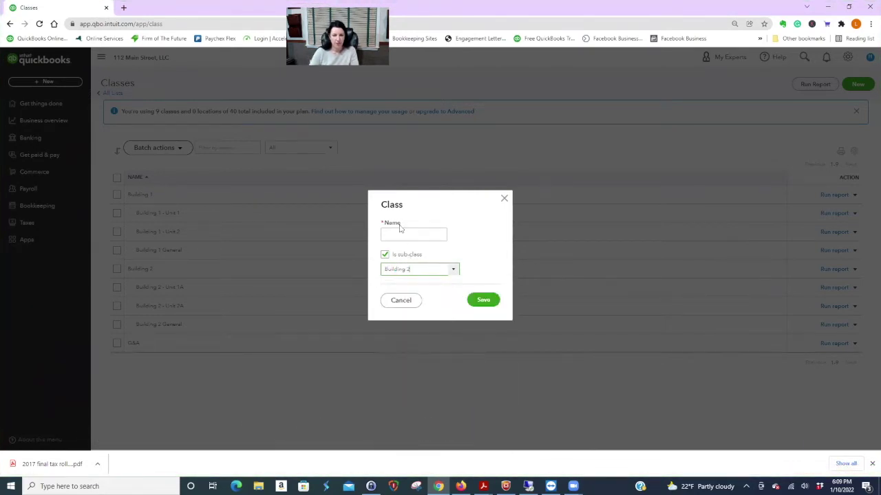
pyautogui.click(397, 232)
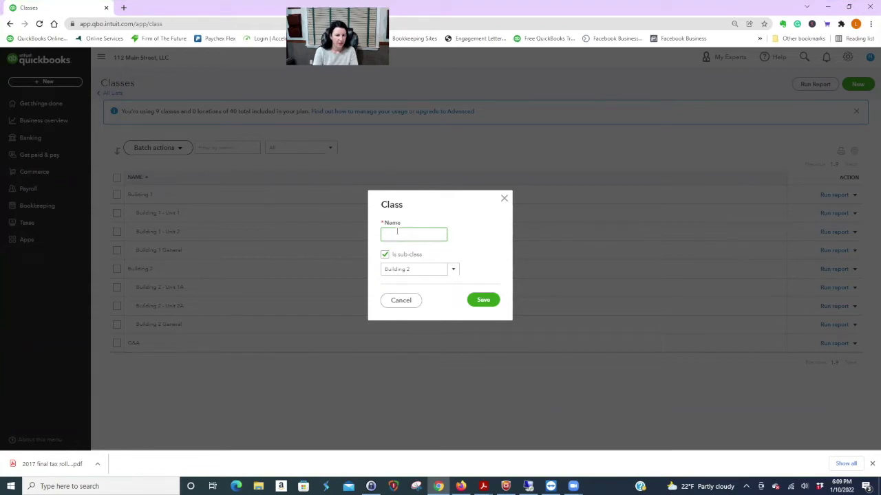
pyautogui.write('Building 2 - Unit 3A')
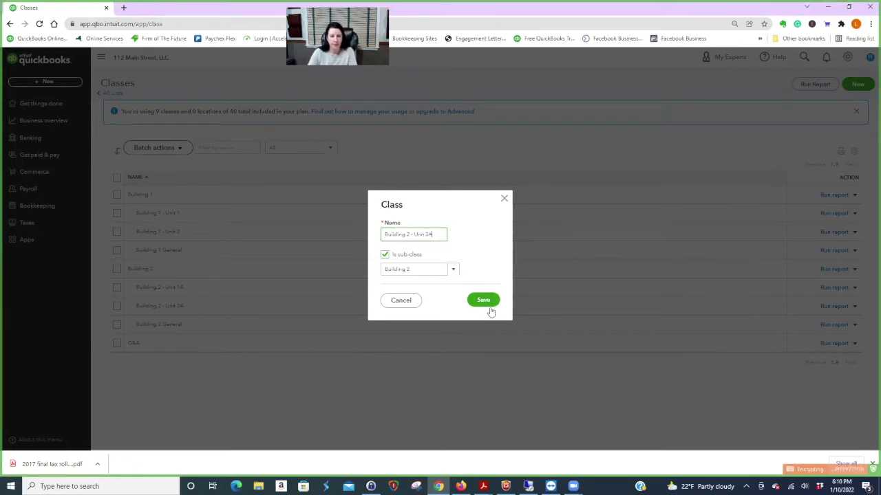
pyautogui.click(489, 303)
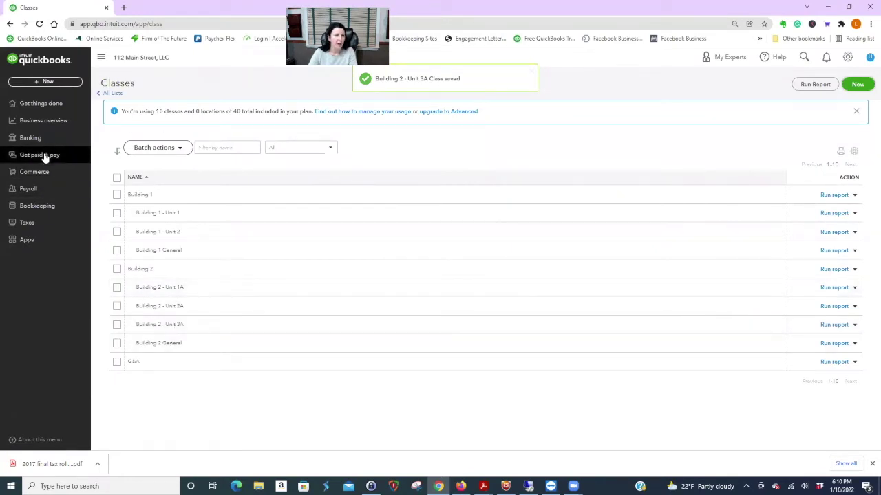
# Open the Profit and Loss report and drill into Unit 3A's 1,500.00 rent amount
pyautogui.click(43, 121)
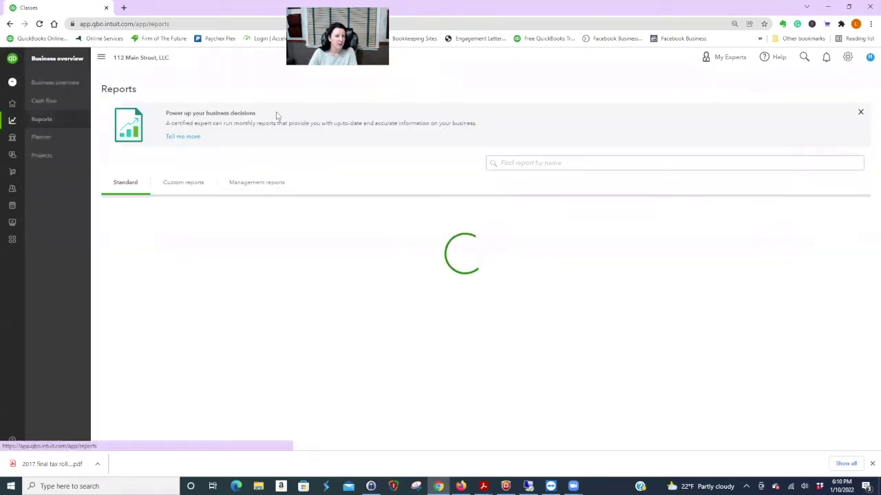
pyautogui.click(485, 243)
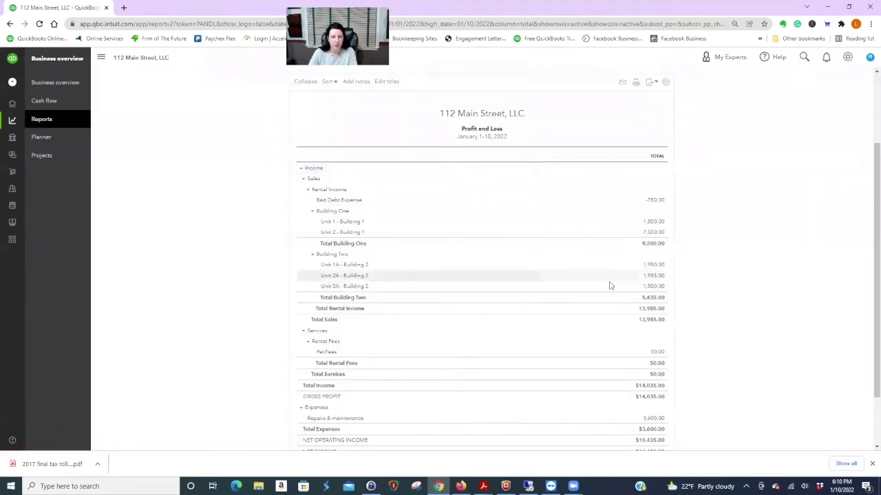
pyautogui.click(654, 286)
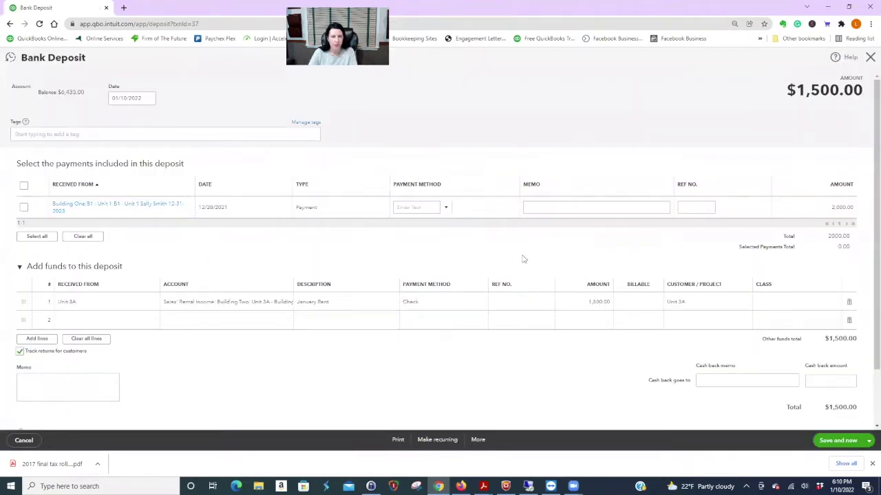
# Class the deposit line as Building 2 - Unit 3A, save it, and return to Profit and Loss
pyautogui.click(784, 310)
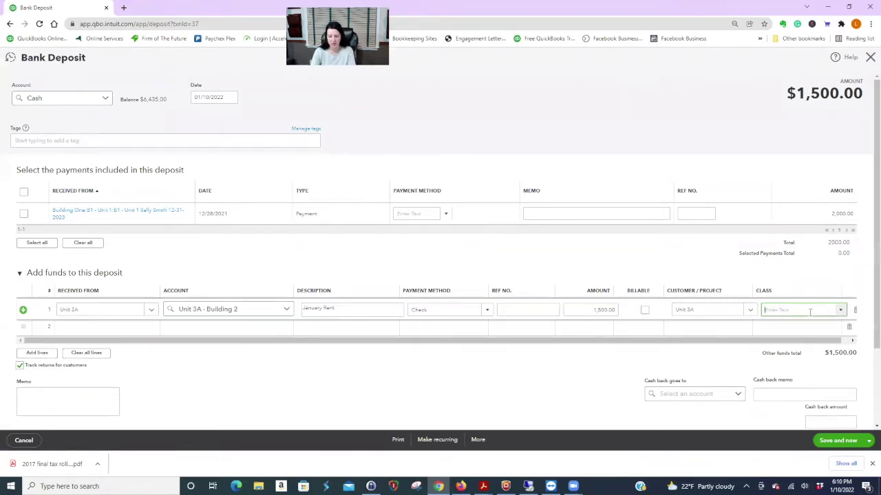
pyautogui.write('3a')
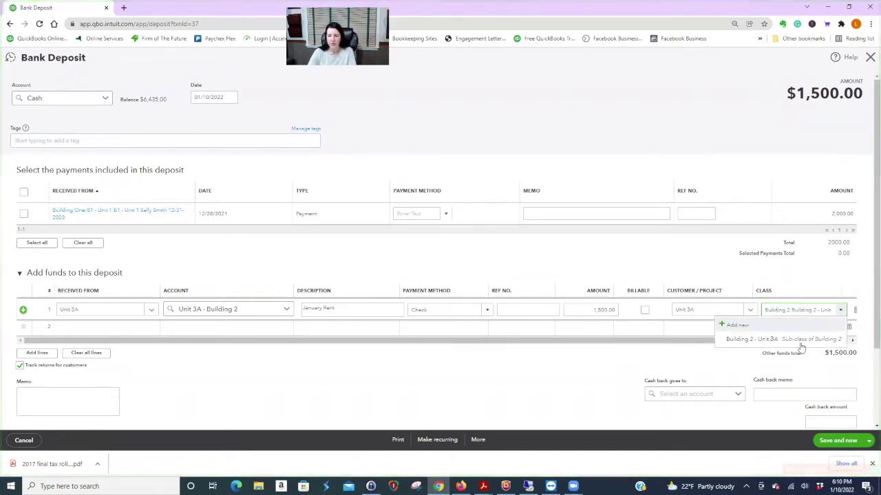
pyautogui.click(788, 340)
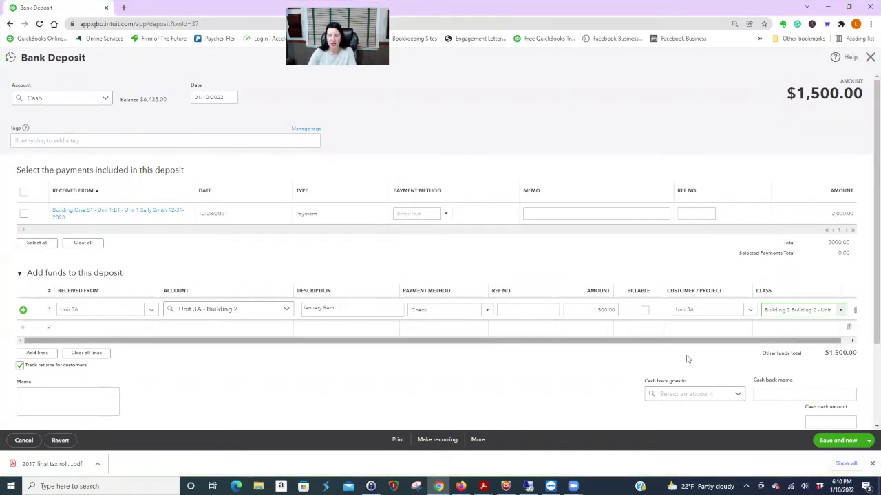
pyautogui.click(822, 423)
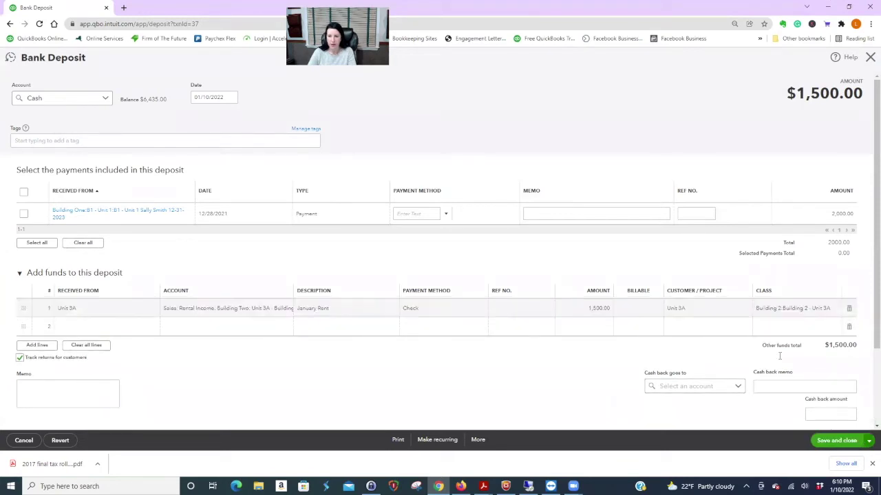
pyautogui.hotkey('ctrl', 'alt', 'd')
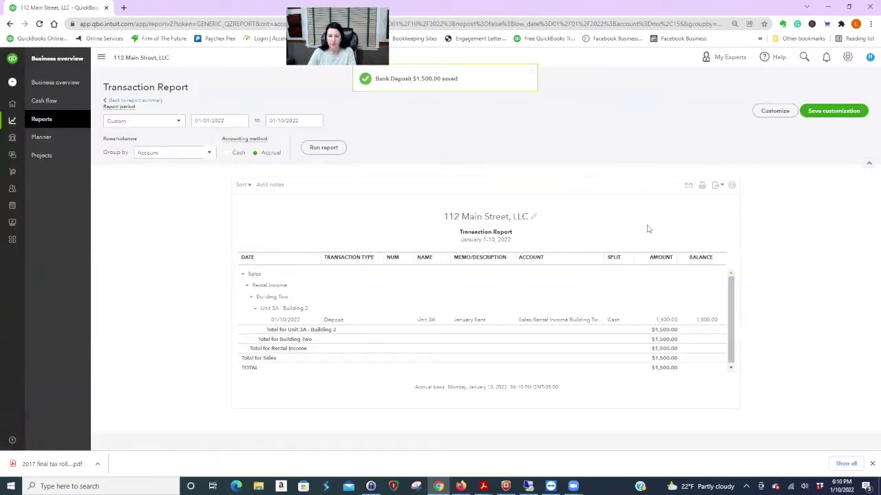
pyautogui.click(138, 102)
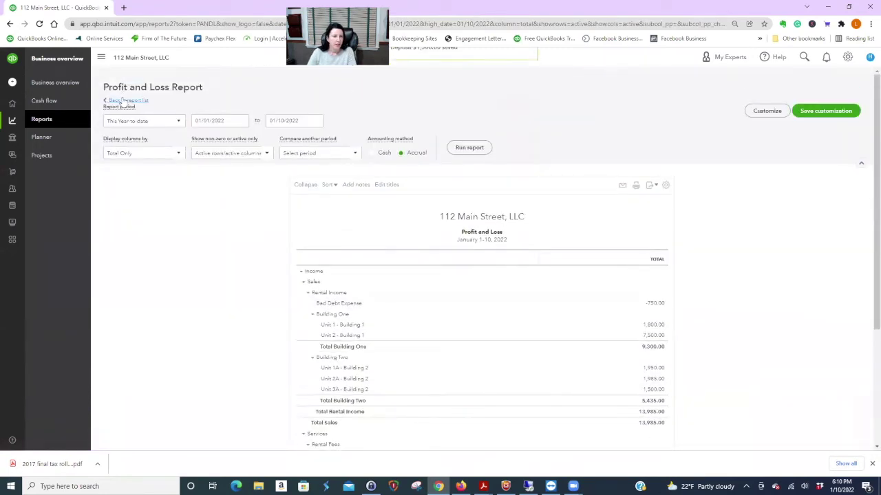
# Open Profit and Loss by Class from the report list, keeping columns displayed by Classes
pyautogui.click(121, 98)
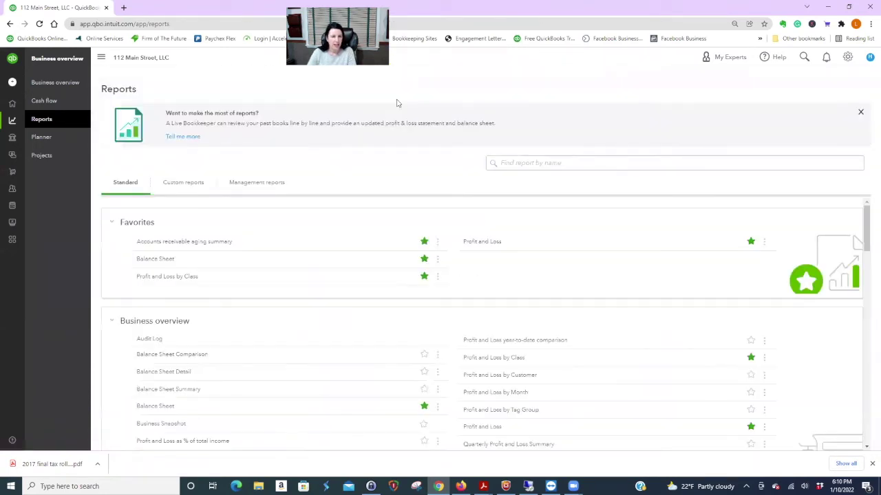
pyautogui.click(171, 276)
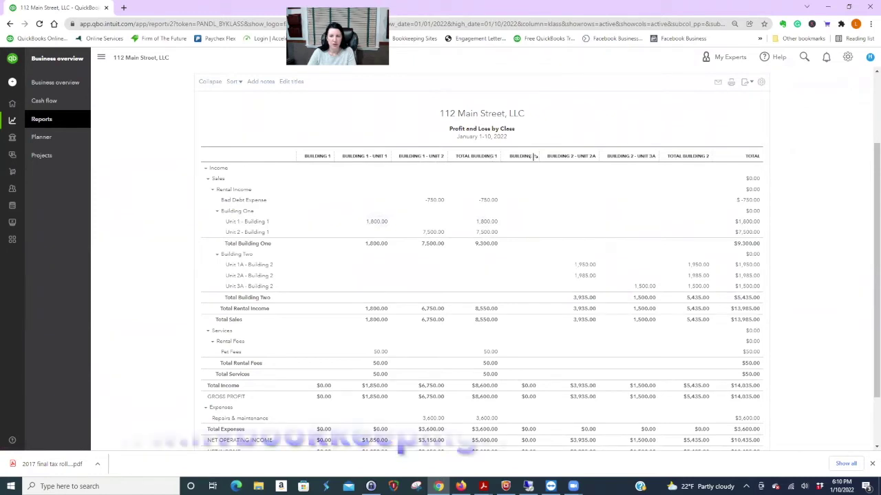
pyautogui.scroll(-1, 862, 284)
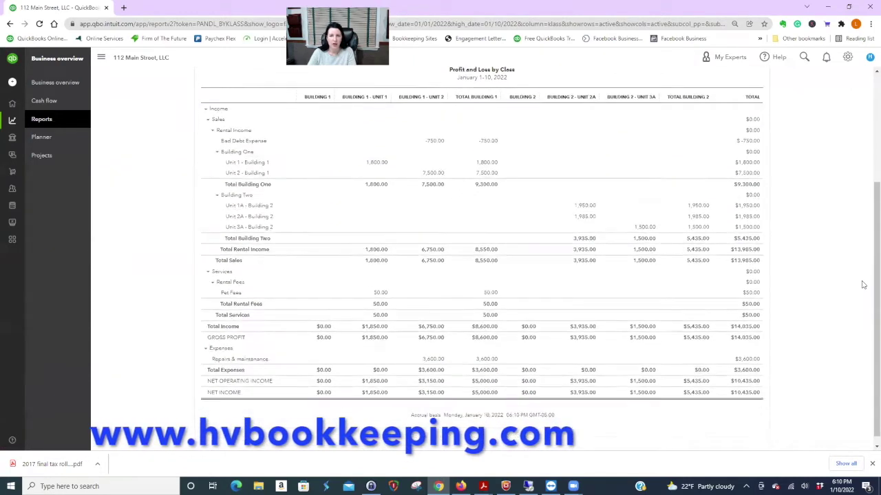
pyautogui.scroll(2, 860, 284)
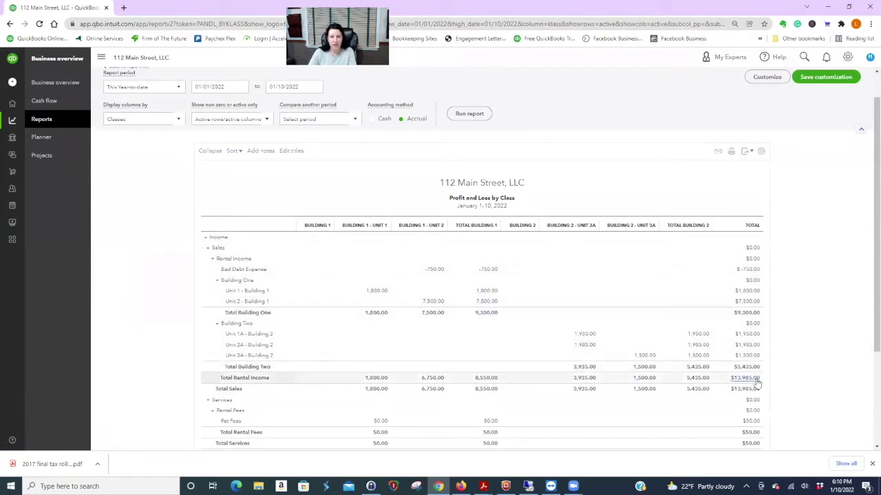
pyautogui.scroll(1, 163, 182)
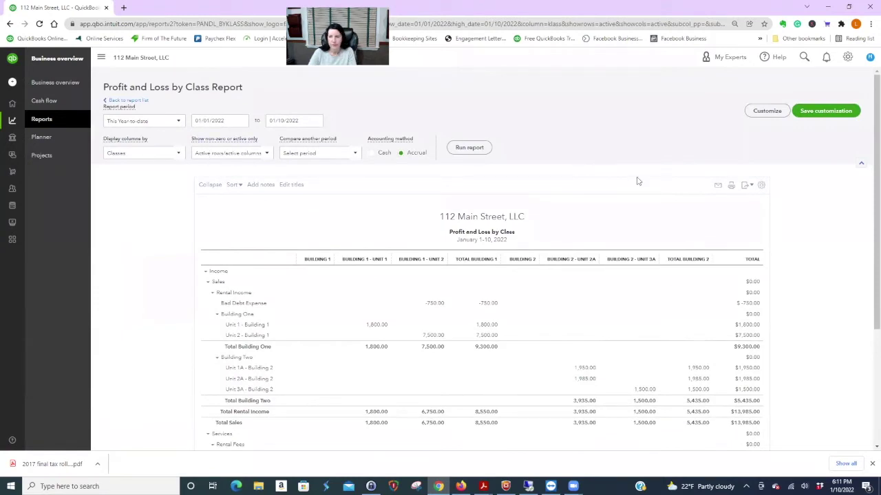
pyautogui.click(761, 188)
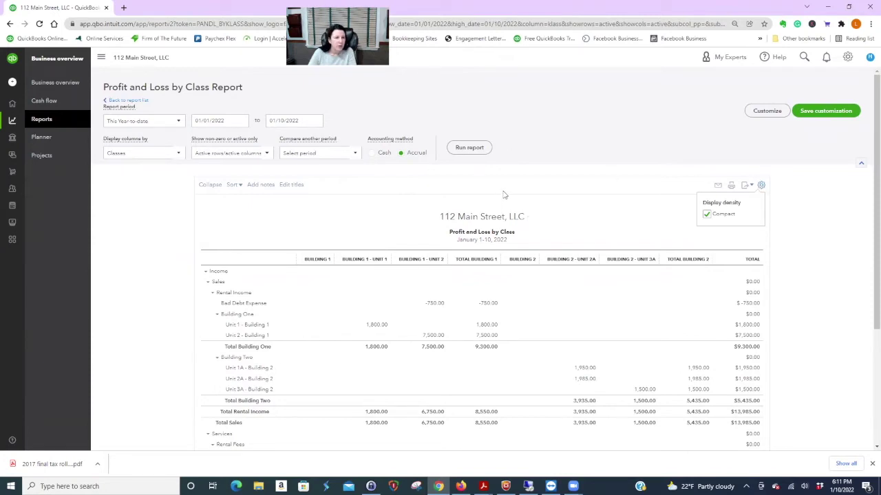
pyautogui.click(176, 154)
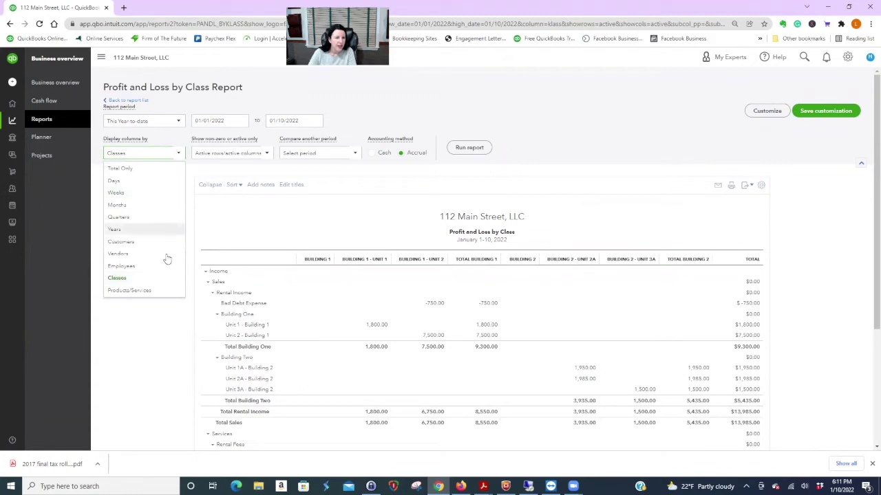
pyautogui.click(130, 278)
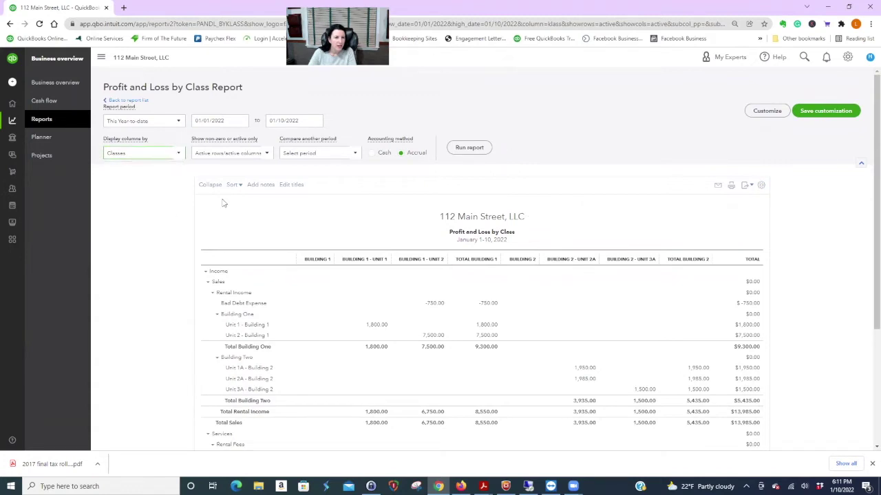
# In the report's Customize panel, keep columns by class and turn on the Class filter
pyautogui.click(767, 111)
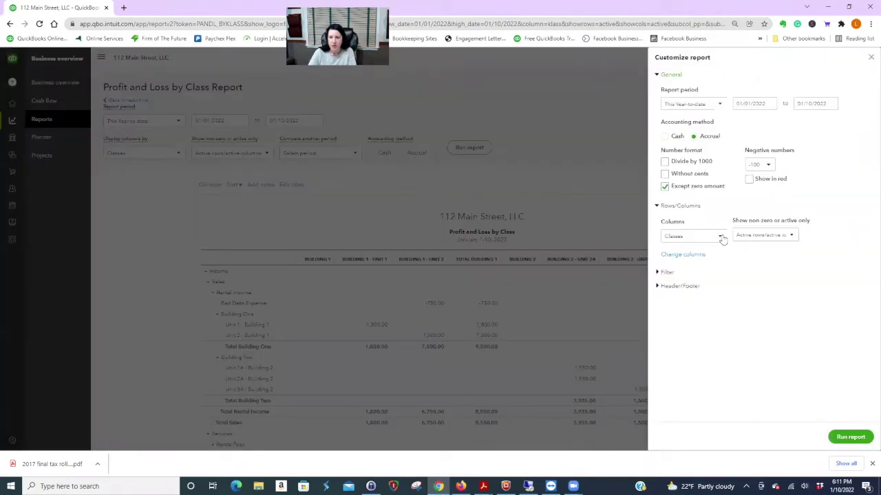
pyautogui.click(721, 236)
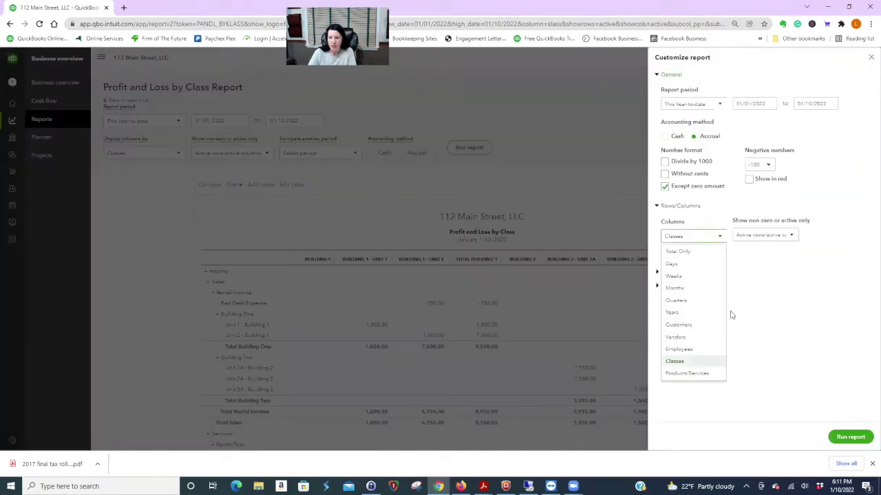
pyautogui.click(739, 288)
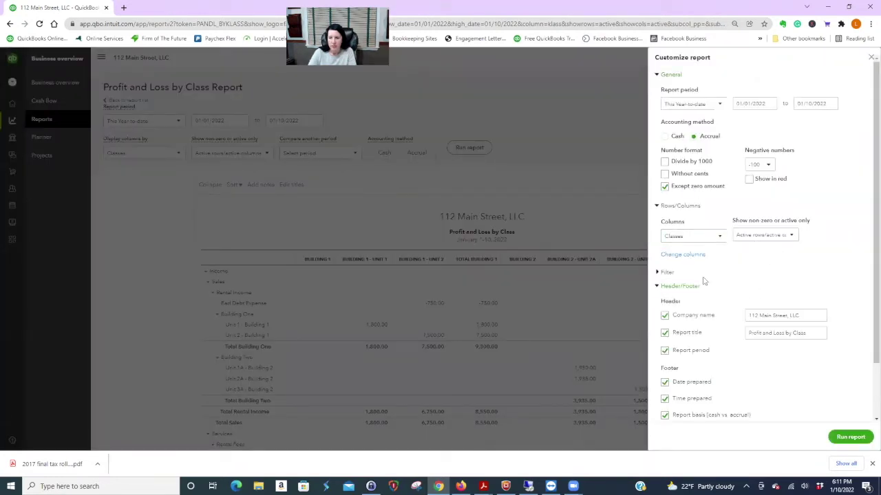
pyautogui.click(660, 274)
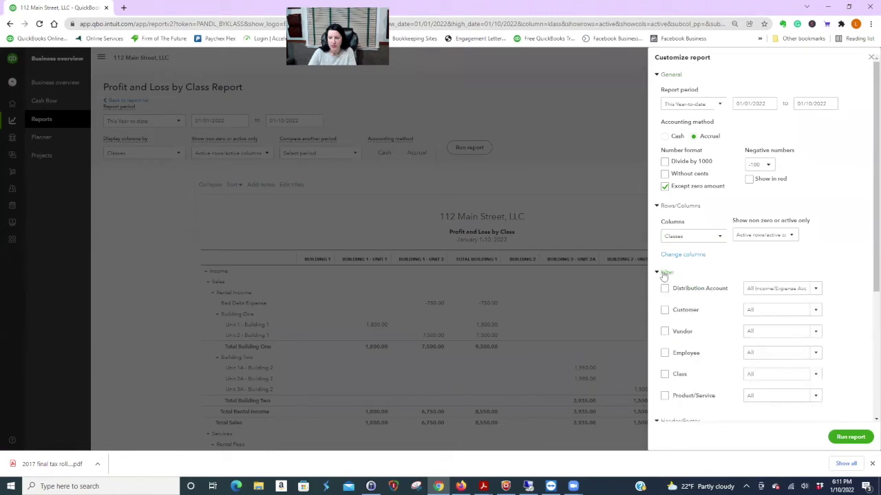
pyautogui.click(665, 375)
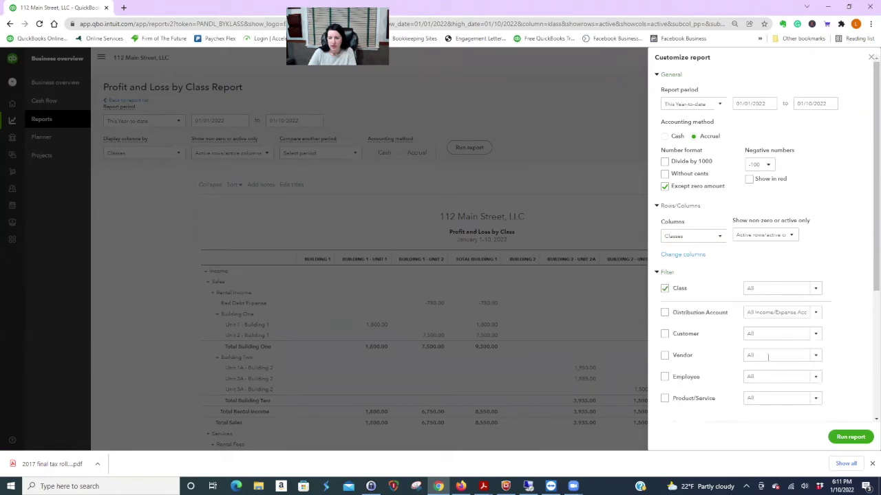
# Filter to Building 2, Units 1A, 2A, 3A and Building 2 General, then rerun the report
pyautogui.click(817, 289)
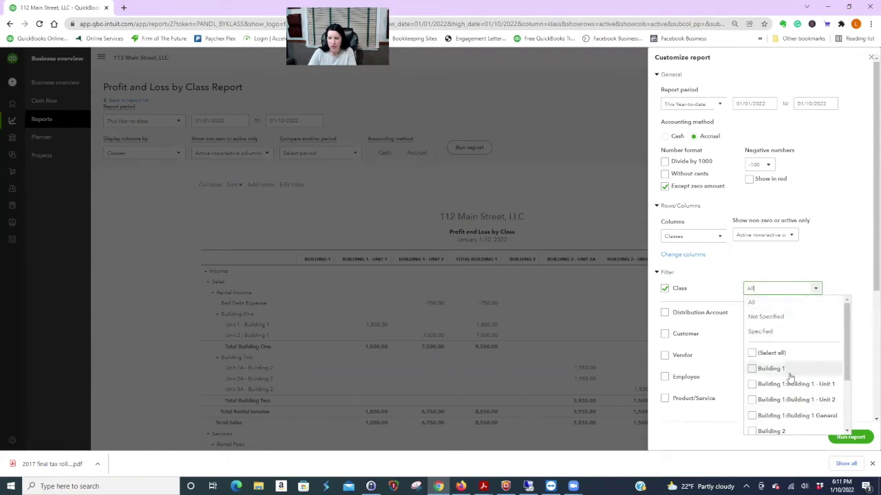
pyautogui.scroll(-1, 786, 365)
pyautogui.click(752, 385)
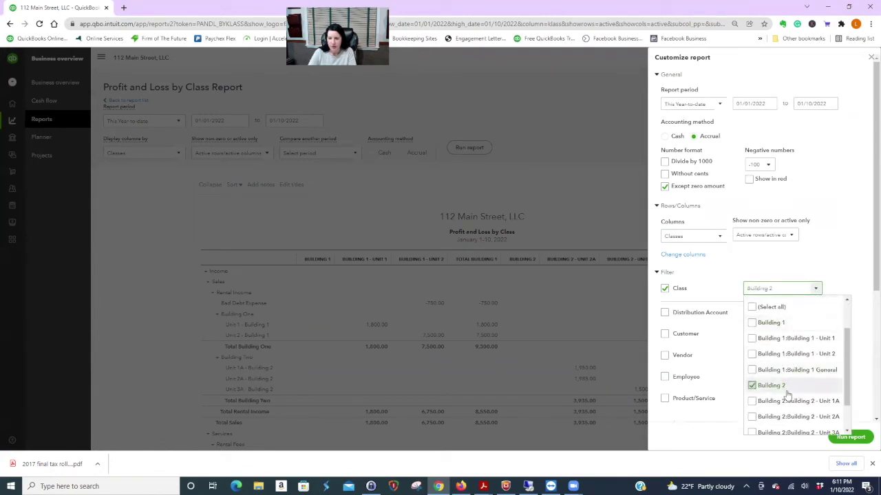
pyautogui.scroll(-1, 753, 375)
pyautogui.click(752, 364)
pyautogui.click(752, 380)
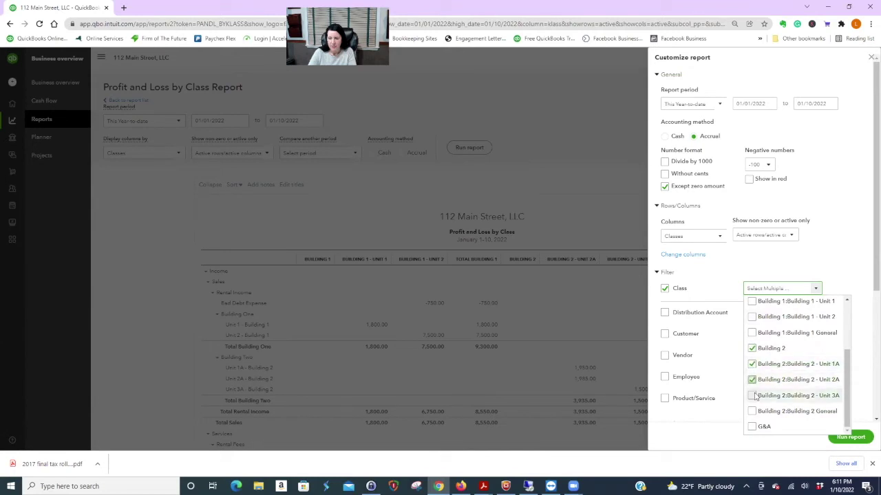
pyautogui.click(753, 396)
pyautogui.click(752, 411)
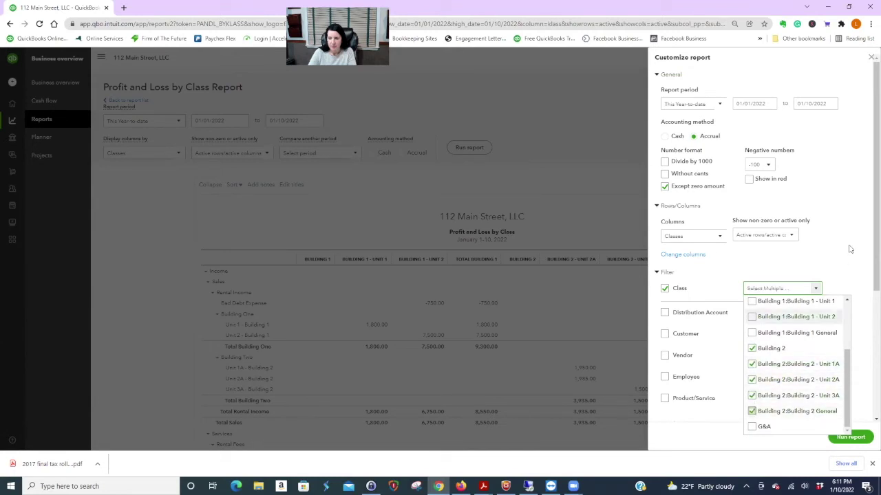
pyautogui.click(851, 289)
pyautogui.click(851, 437)
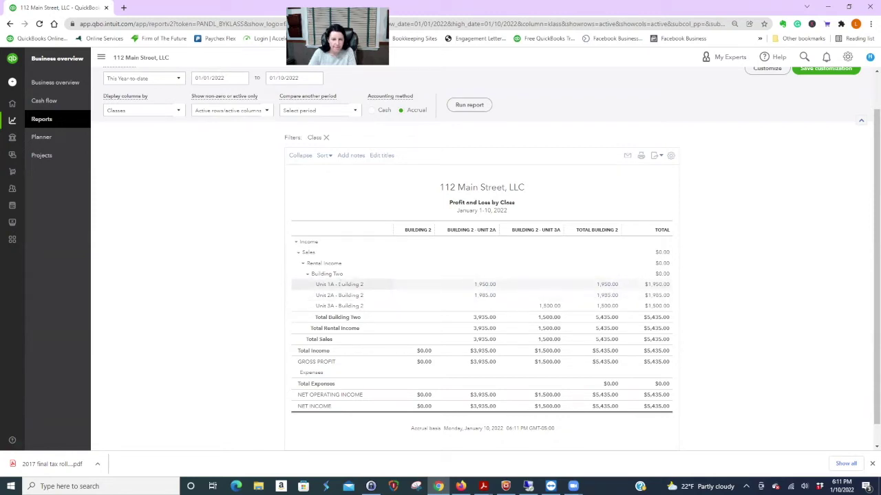
# Open Unit 1A's rent invoice 1004, reclass it to Building 2 - Unit 1A, and save, confirming the linked change
pyautogui.click(485, 295)
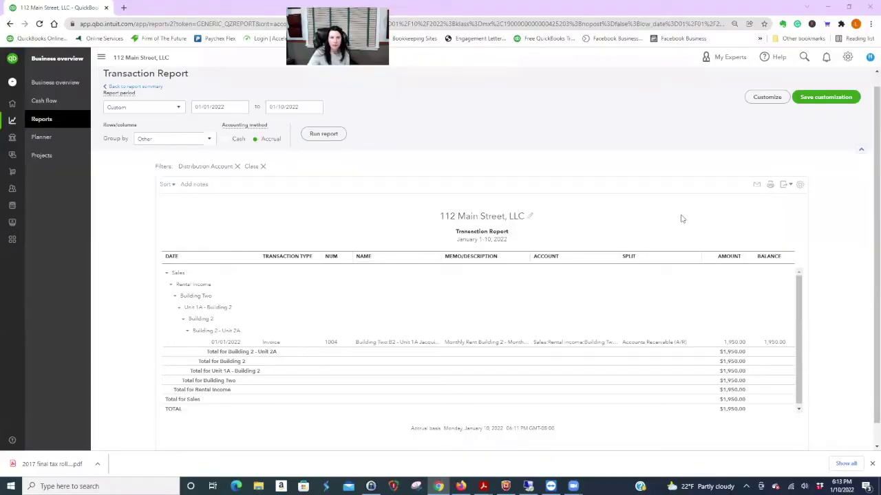
pyautogui.click(734, 342)
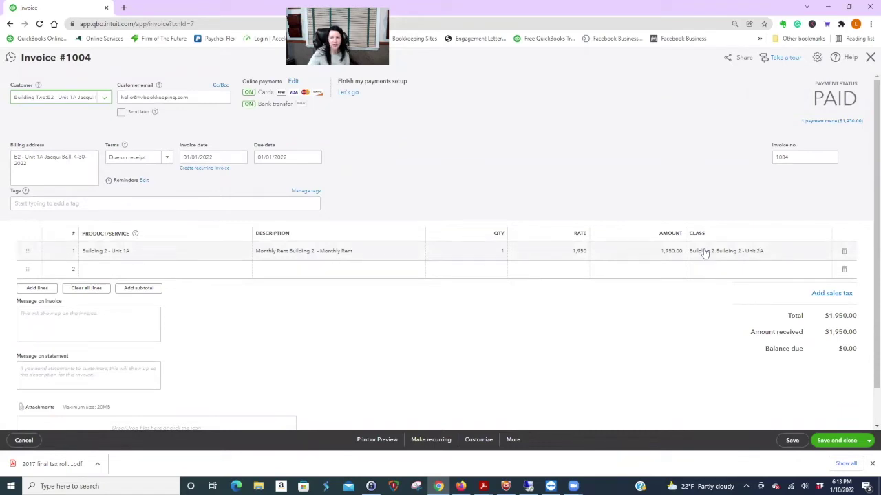
pyautogui.click(825, 255)
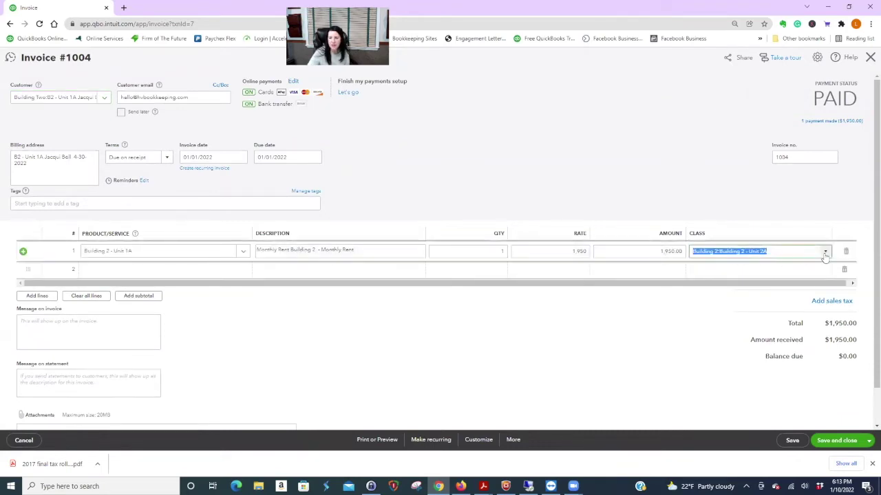
pyautogui.click(827, 254)
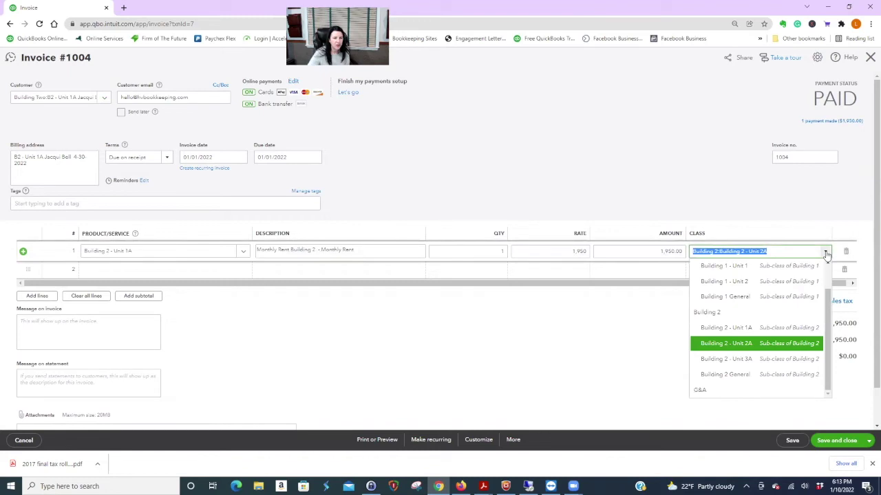
pyautogui.click(731, 328)
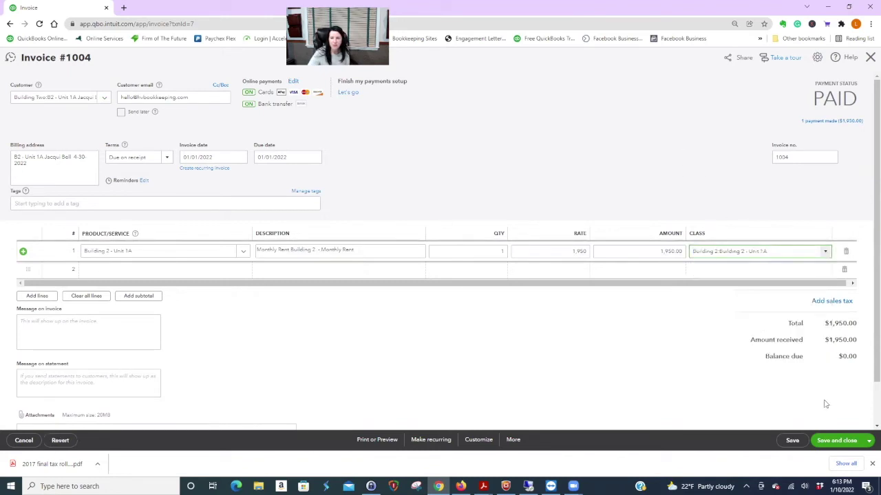
pyautogui.click(833, 440)
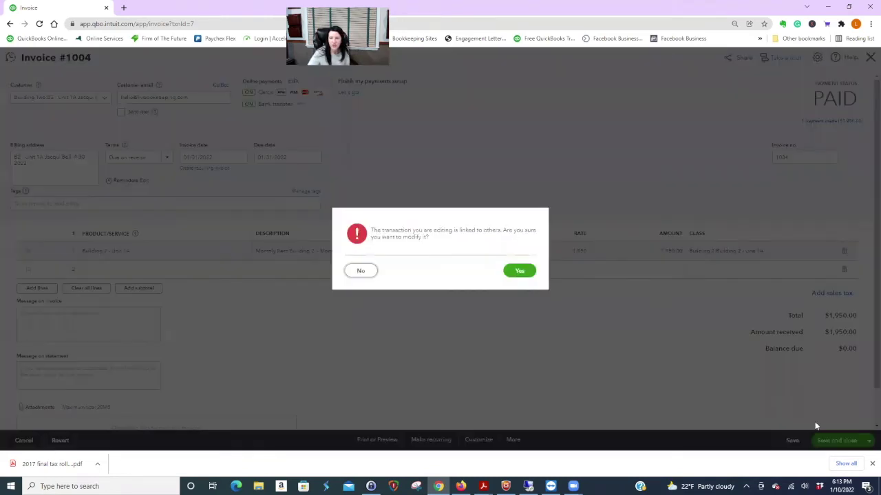
pyautogui.click(522, 272)
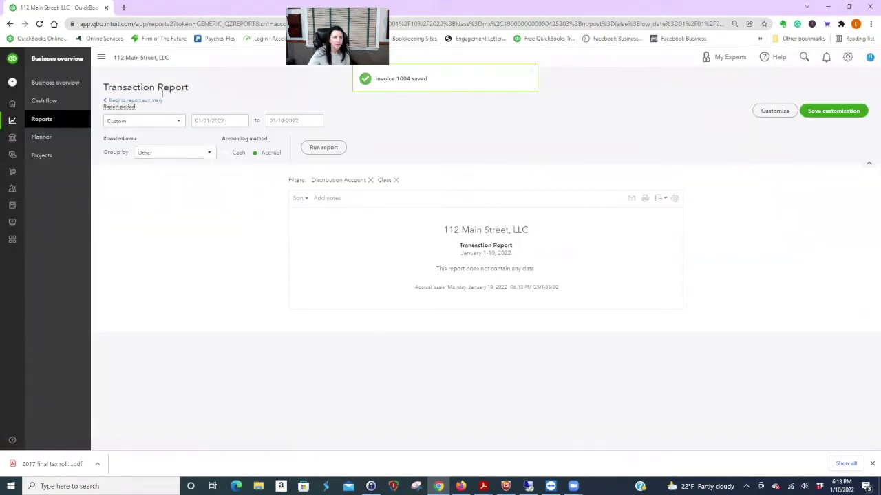
# Return to Profit and Loss by Class and review Unit 1A's 1,950.00 income
pyautogui.click(137, 100)
pyautogui.scroll(-1, 623, 145)
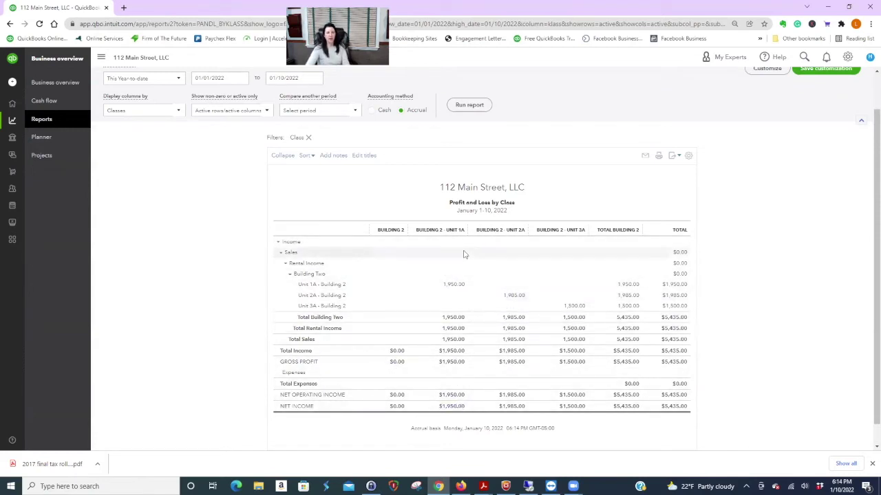
pyautogui.click(12, 83)
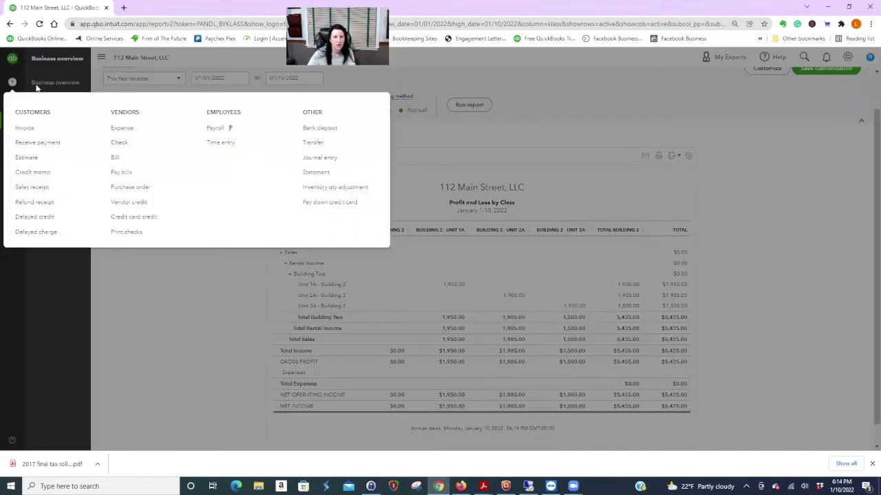
# Start a new expense with Central Hudson added as a new vendor payee
pyautogui.click(120, 129)
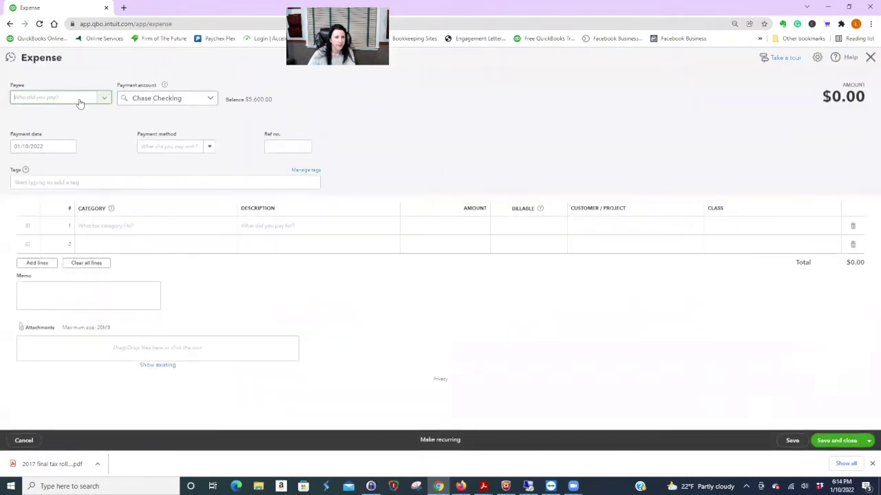
pyautogui.click(80, 103)
pyautogui.write('centr')
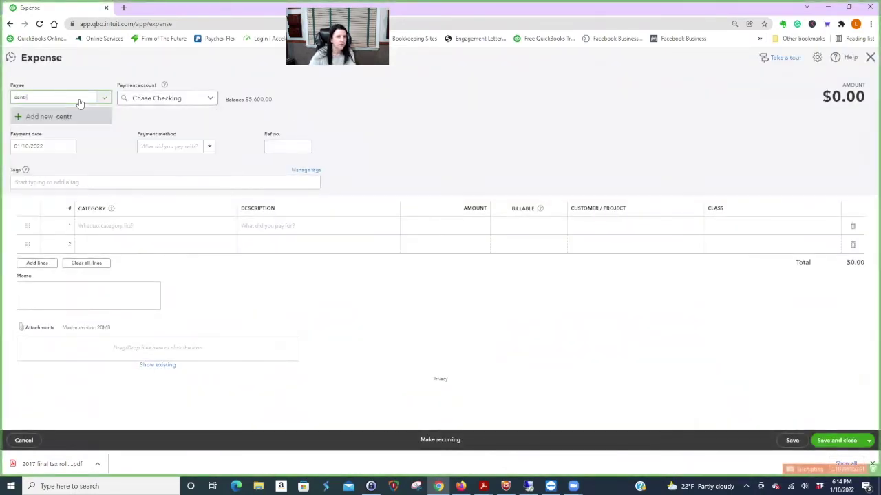
pyautogui.press('BackSpace')
pyautogui.press('BackSpace')
pyautogui.press('BackSpace')
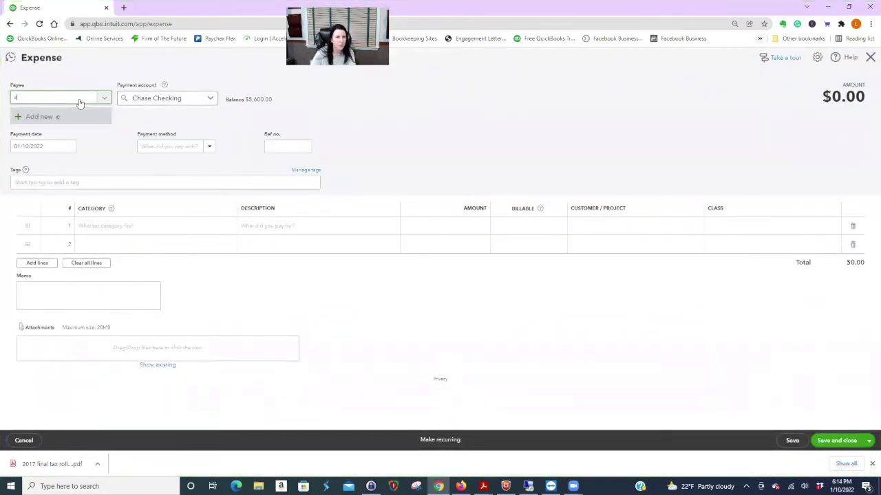
pyautogui.press('BackSpace')
pyautogui.write('Central Hudson')
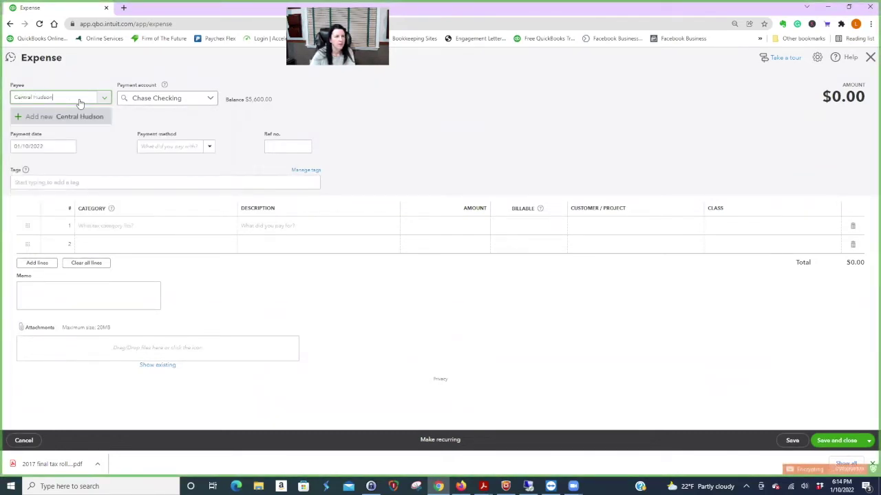
pyautogui.press('Tab')
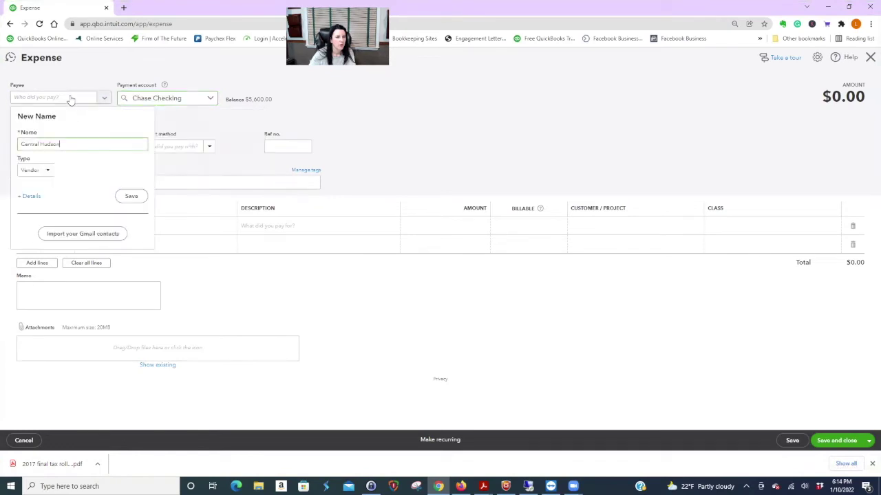
pyautogui.click(127, 198)
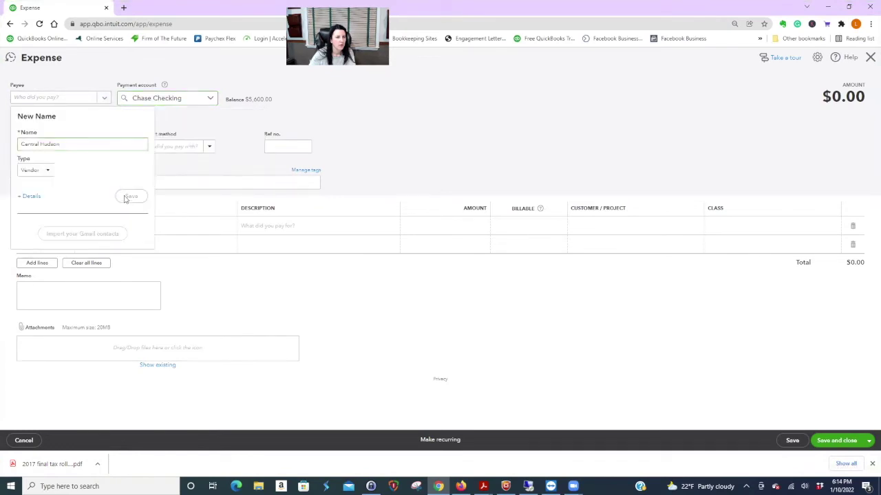
# Set the expense line to Electricity, class Building 2 - Unit 1A, and save it
pyautogui.click(176, 221)
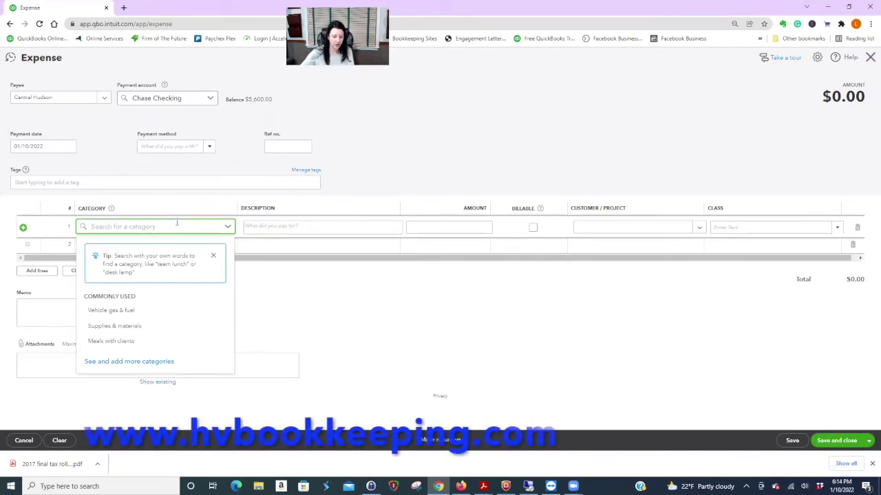
pyautogui.write('utili')
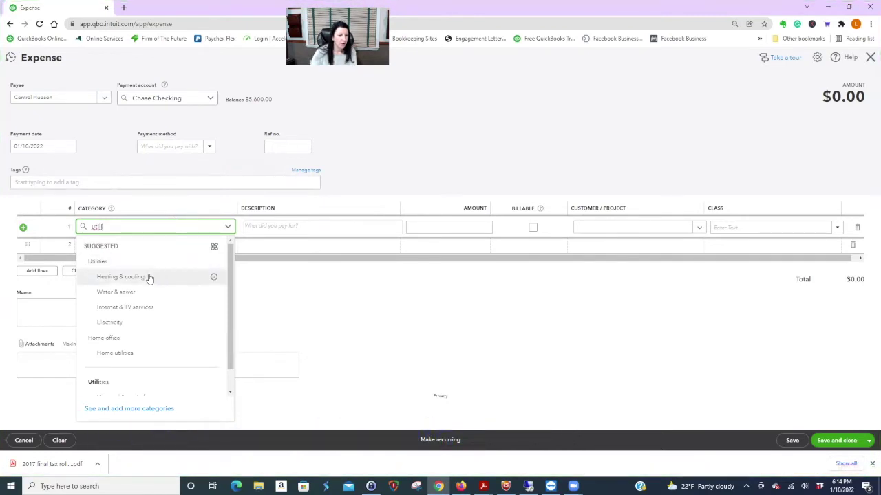
pyautogui.click(130, 323)
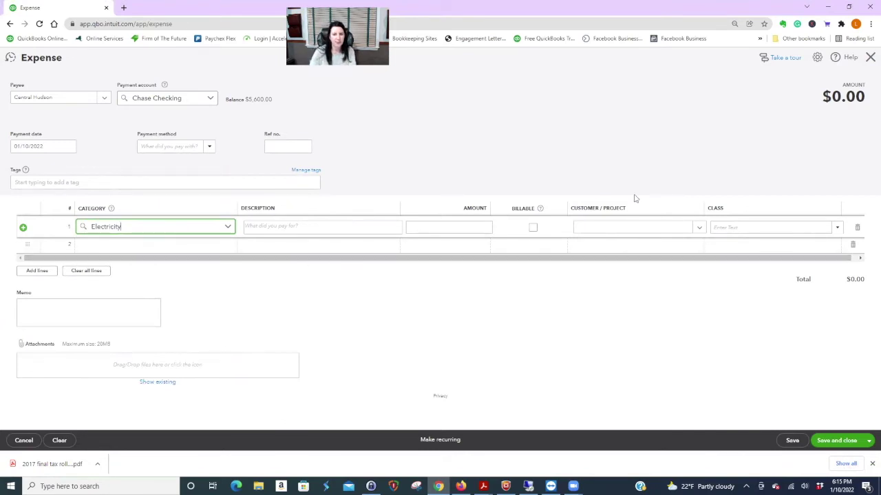
pyautogui.click(836, 229)
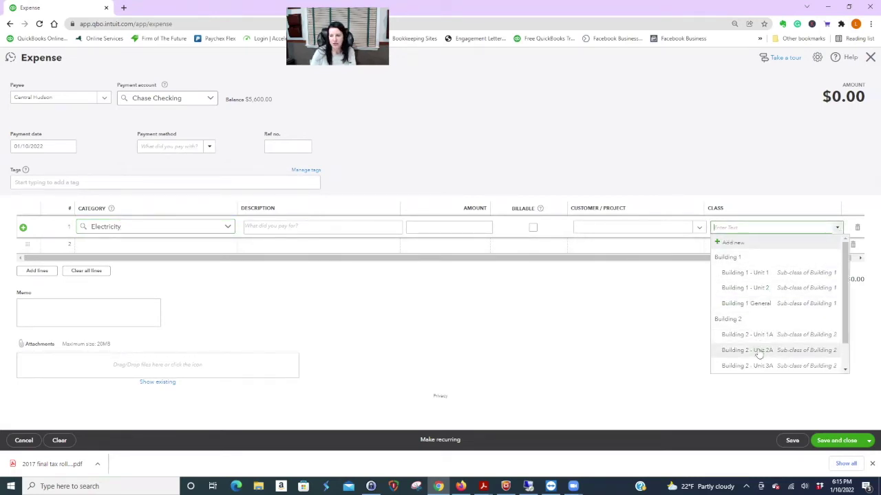
pyautogui.click(774, 337)
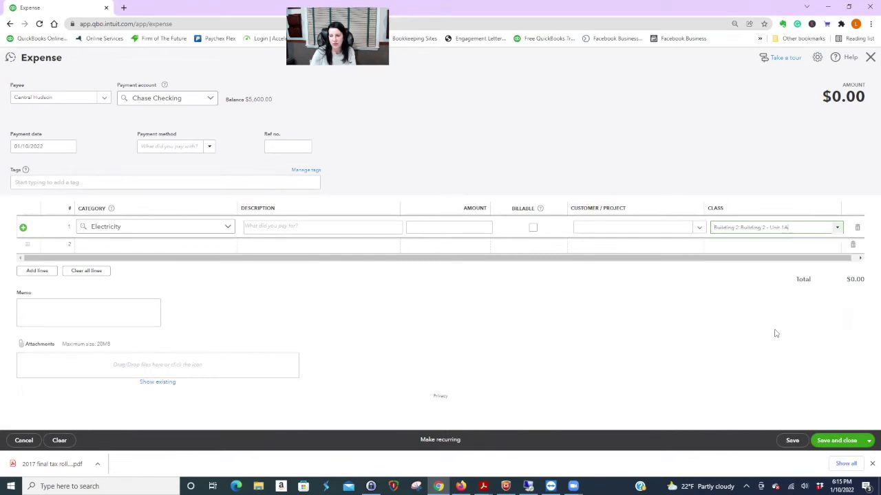
pyautogui.click(836, 440)
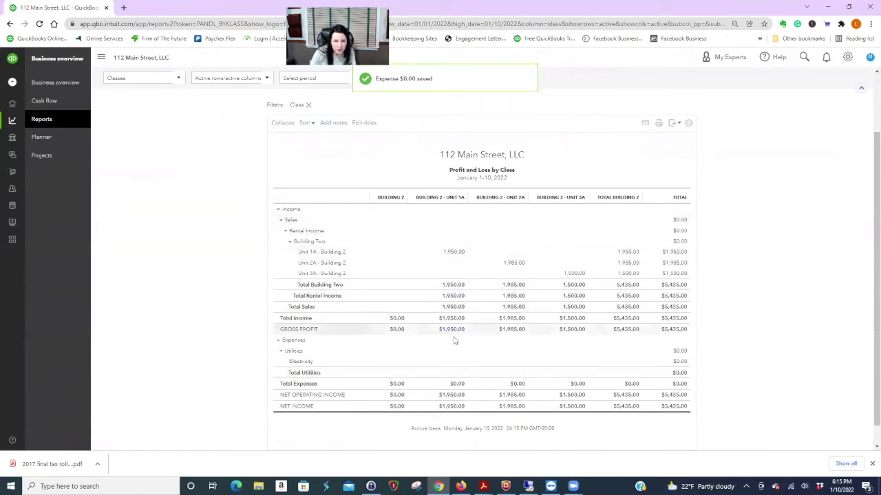
# Reopen the Central Hudson expense from recent transactions, set line 1 amount to 200, and save
pyautogui.scroll(2, 798, 354)
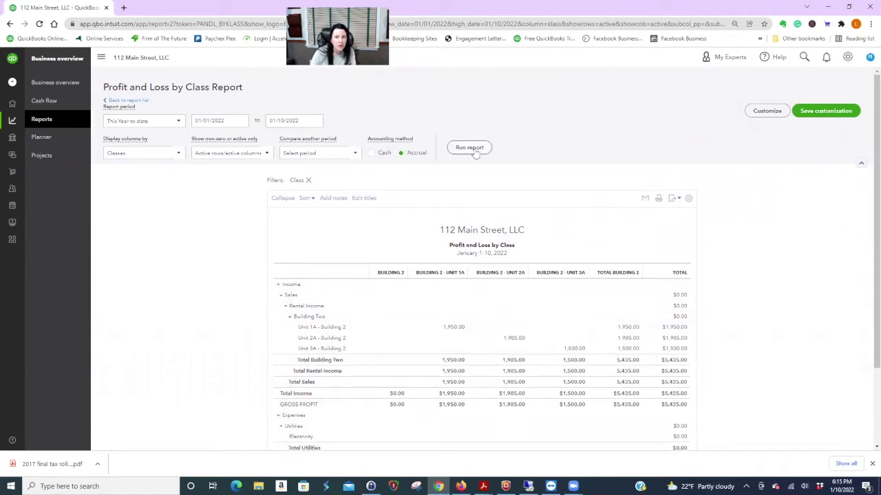
pyautogui.scroll(-2, 475, 147)
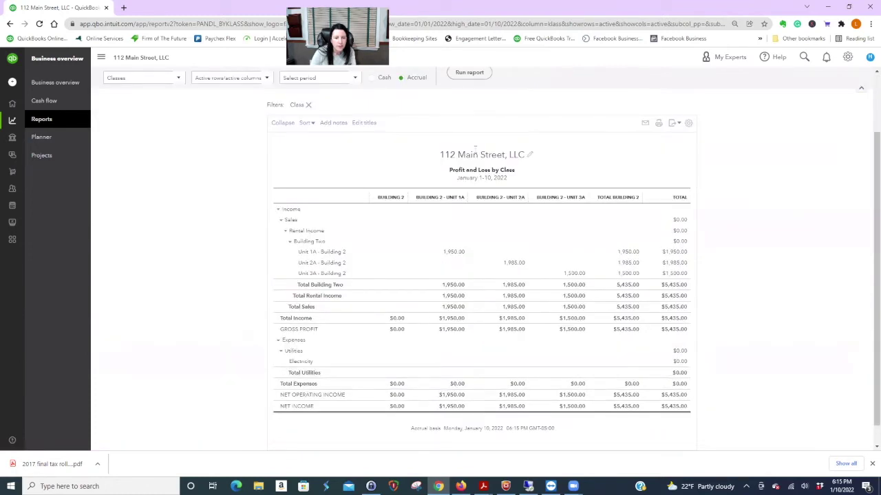
pyautogui.scroll(2, 474, 147)
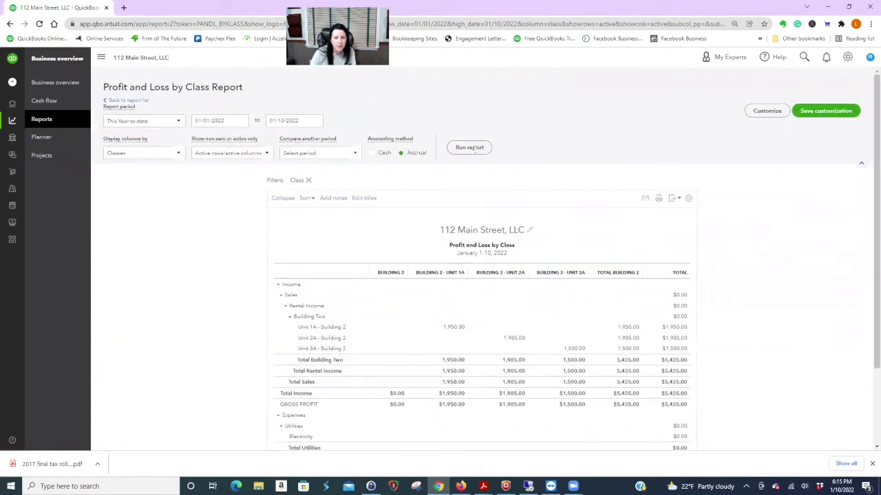
pyautogui.click(803, 59)
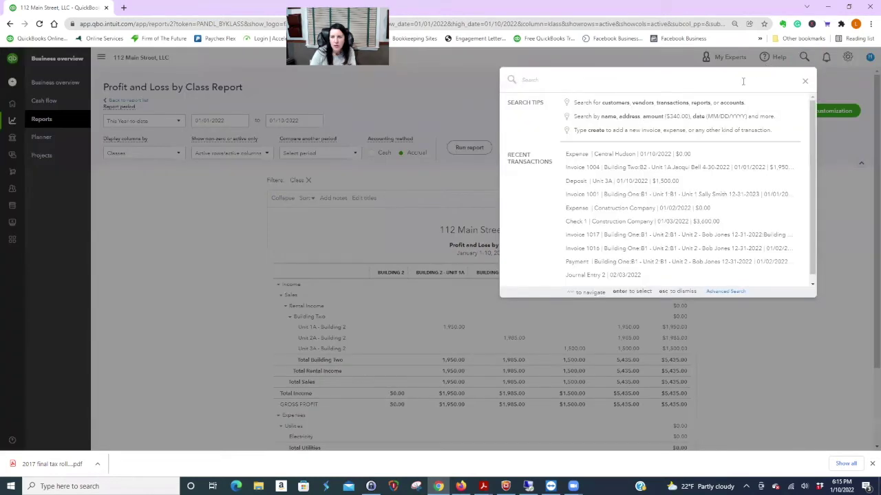
pyautogui.click(664, 157)
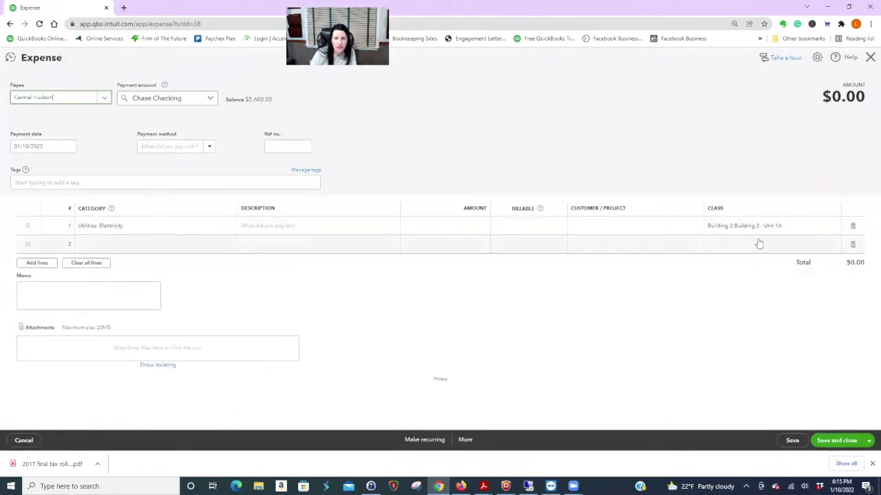
pyautogui.click(459, 228)
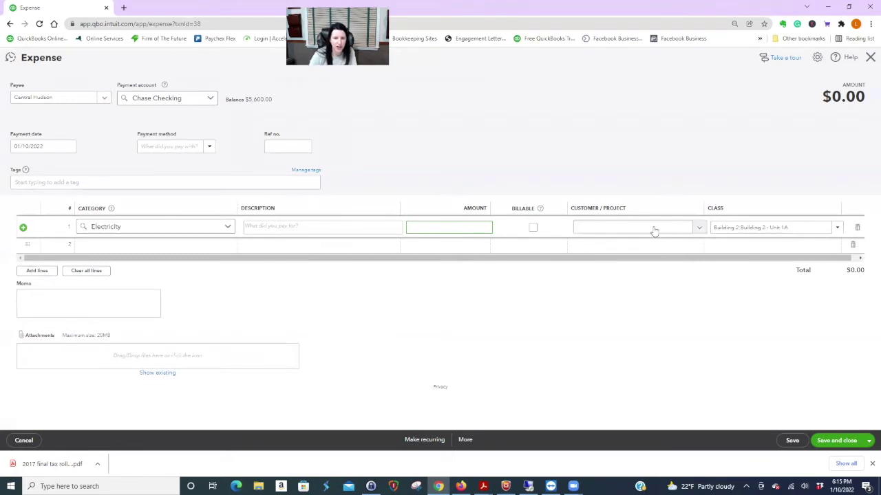
pyautogui.write('200')
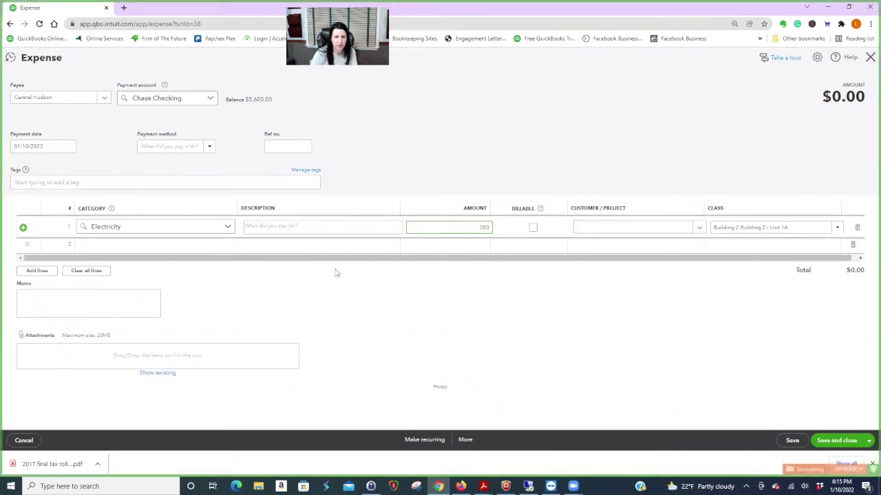
pyautogui.click(359, 227)
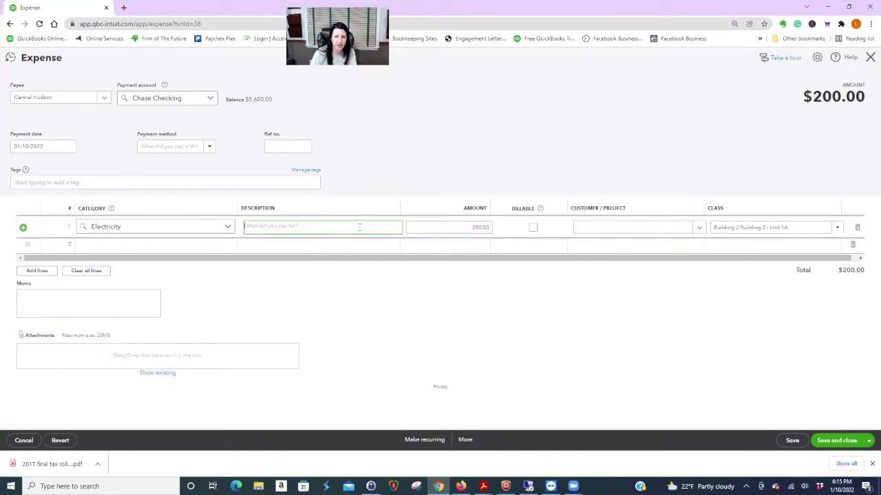
pyautogui.click(847, 444)
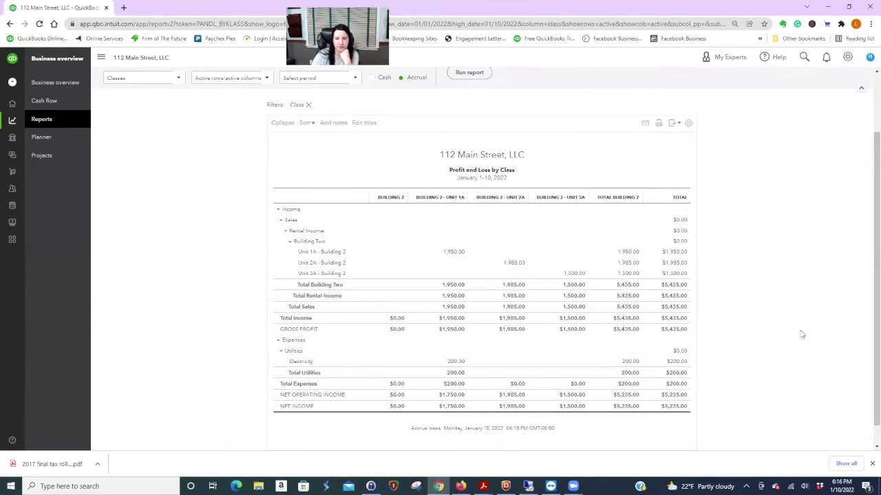
# Scroll the refreshed report and highlight the Unit 1A - Building 2 row showing 200.00 Electricity
pyautogui.scroll(3, 800, 335)
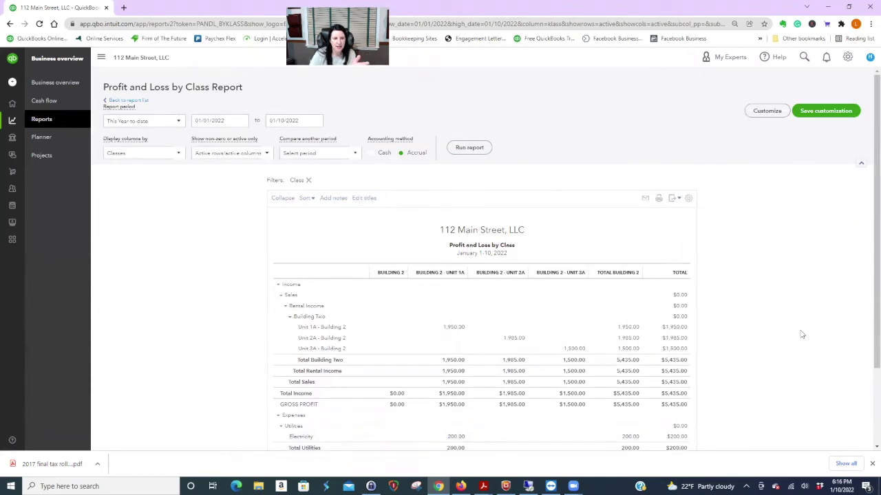
pyautogui.scroll(-2, 800, 334)
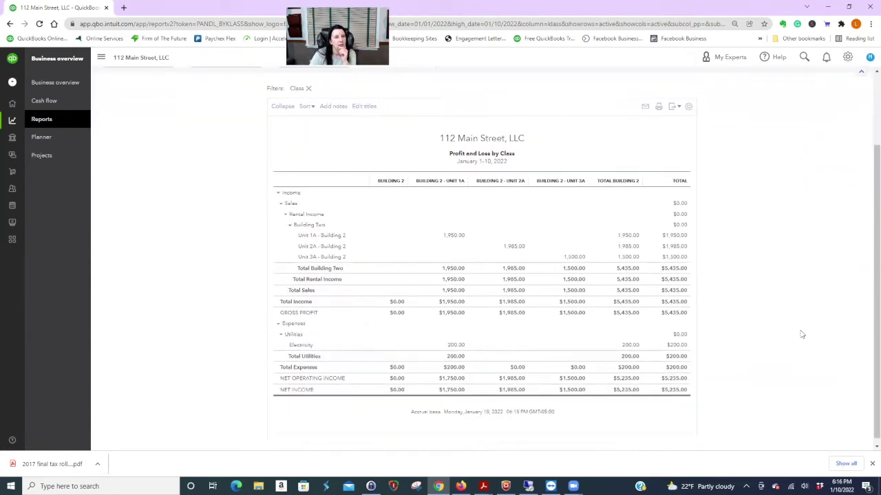
pyautogui.scroll(2, 800, 335)
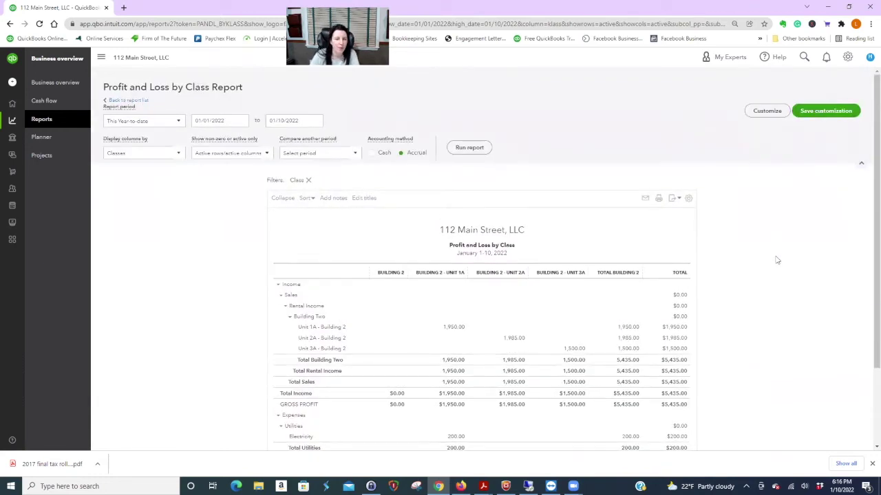
pyautogui.scroll(-2, 776, 258)
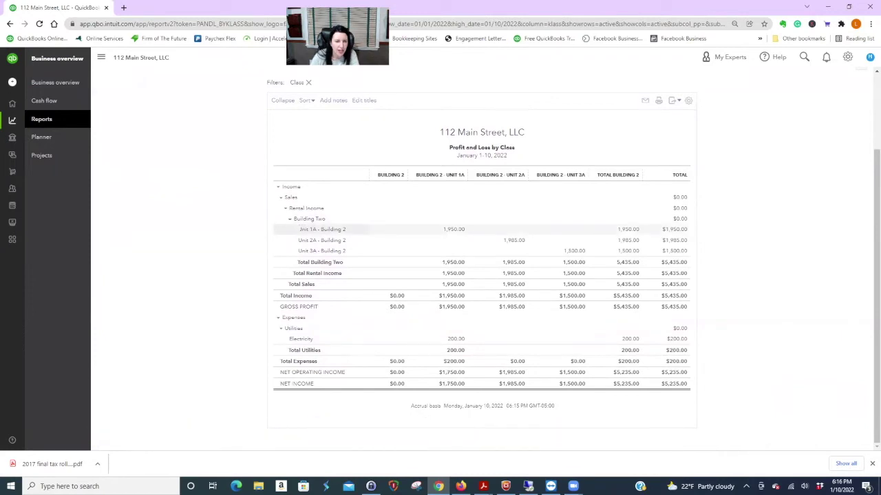
pyautogui.moveTo(298, 229); pyautogui.dragTo(351, 233)
pyautogui.scroll(2, 782, 163)
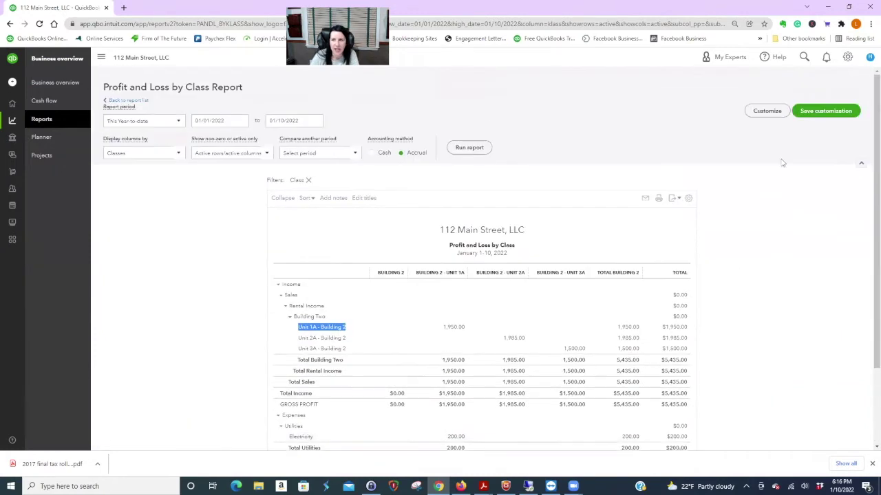
pyautogui.moveTo(13, 121)
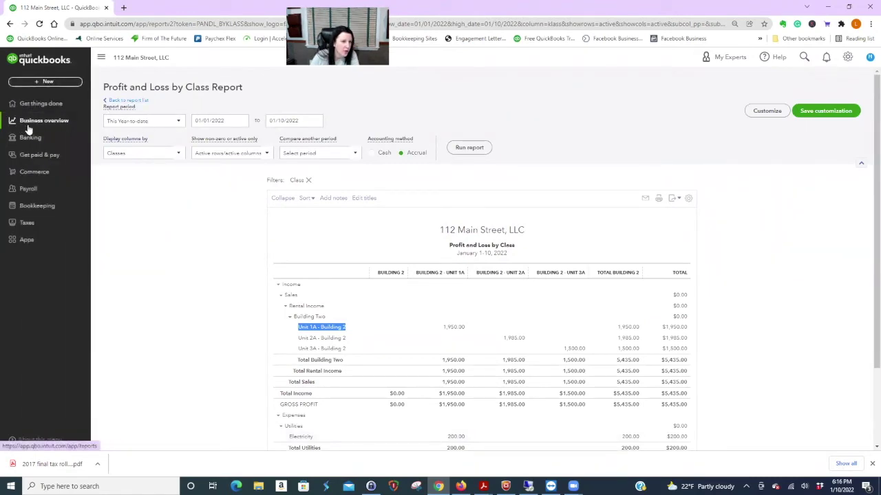
# Open the B1 - Unit 1 customer record and start a new invoice for that tenant
pyautogui.click(53, 153)
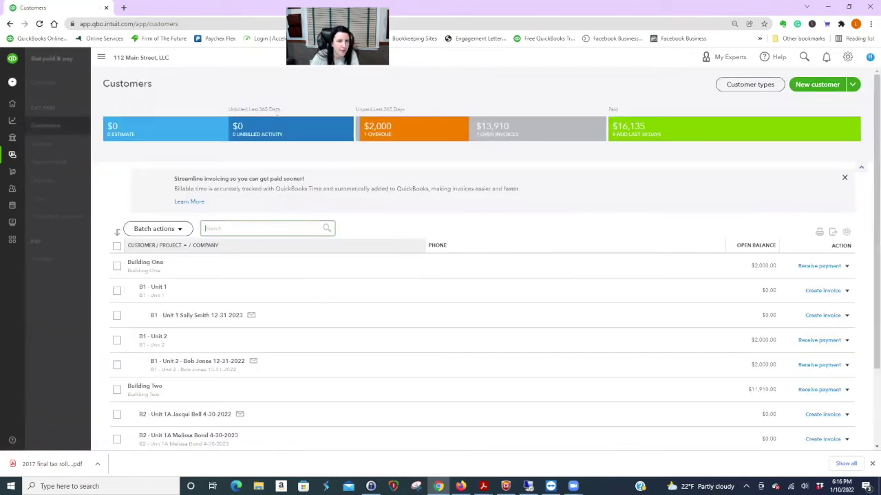
pyautogui.scroll(-1, 269, 280)
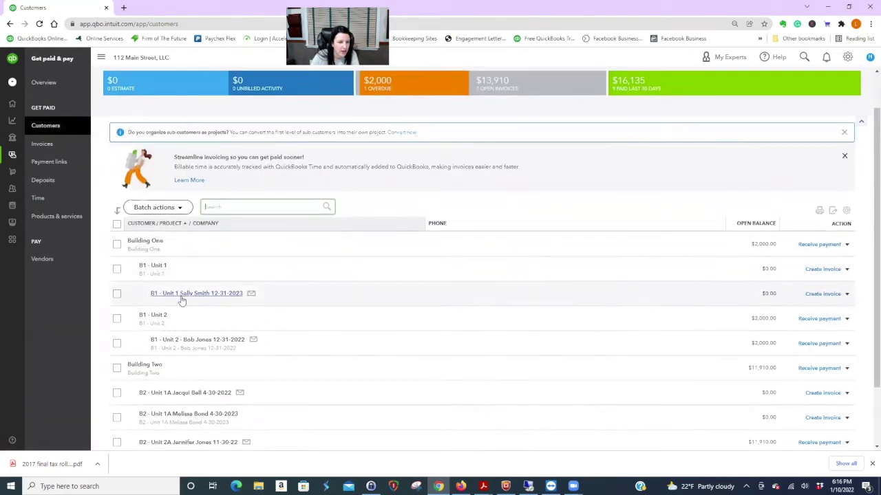
pyautogui.click(191, 295)
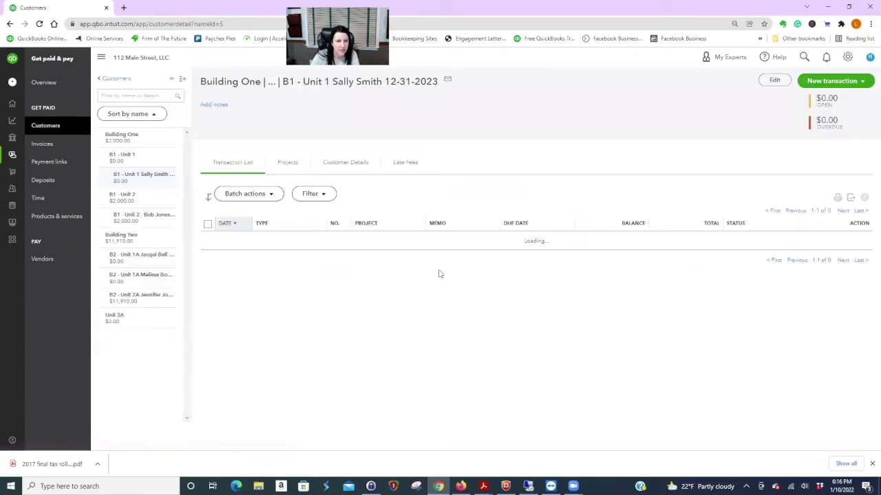
pyautogui.click(831, 82)
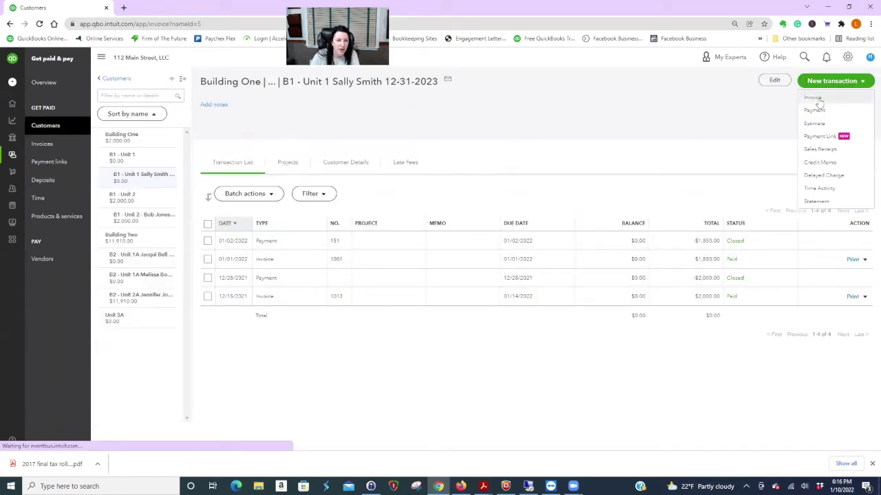
pyautogui.click(819, 102)
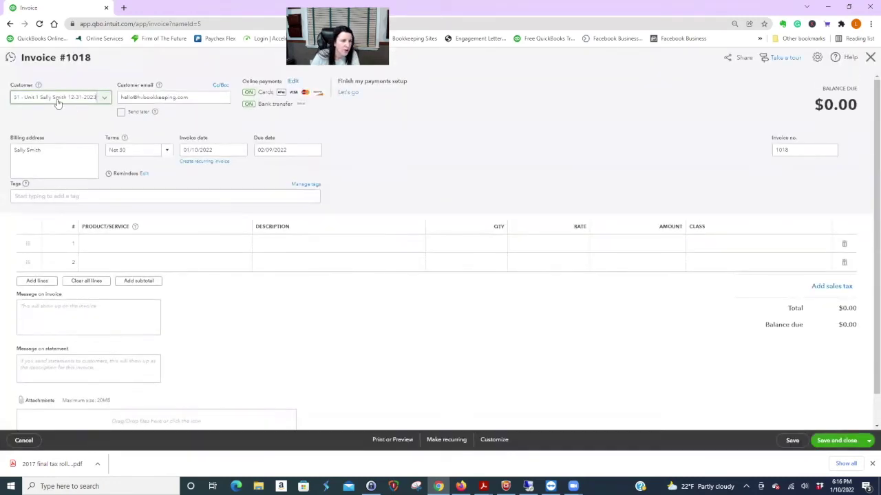
pyautogui.click(106, 100)
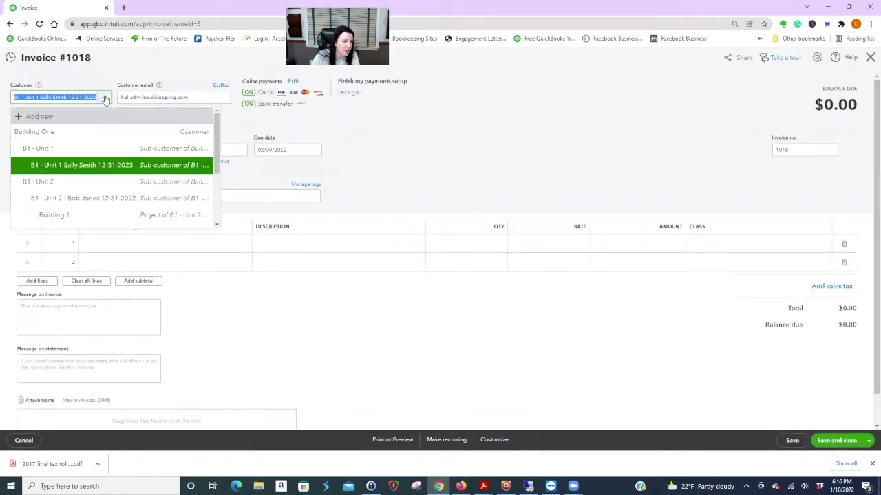
pyautogui.click(105, 99)
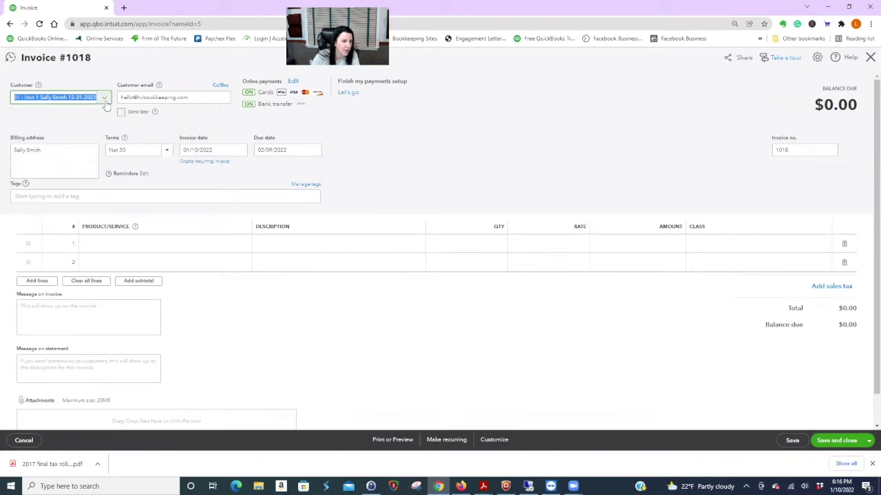
# Bill B1 - Unit 1 monthly rent ($1,800) classed Building 1 - Unit 1, and save the invoice
pyautogui.click(117, 244)
pyautogui.click(116, 243)
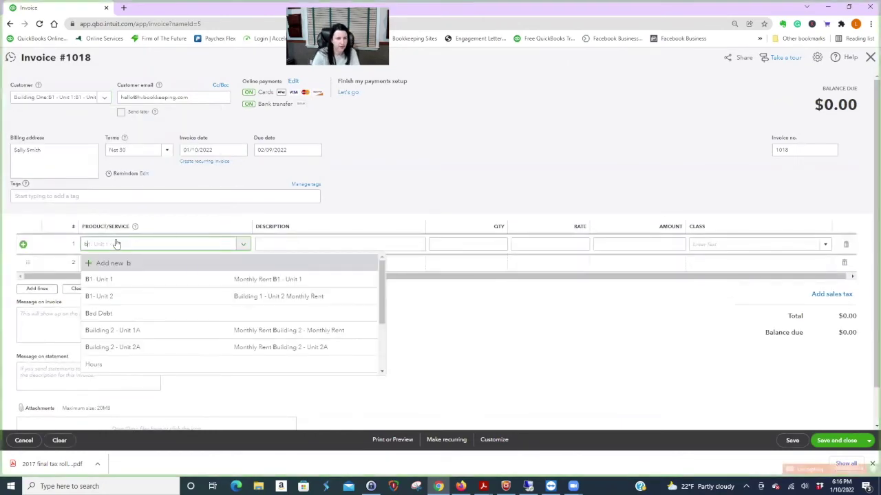
pyautogui.write('bul')
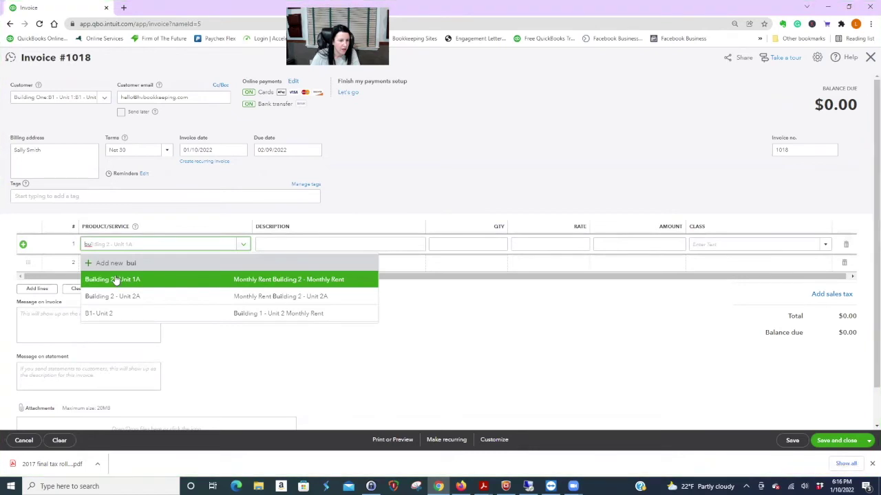
pyautogui.press('BackSpace')
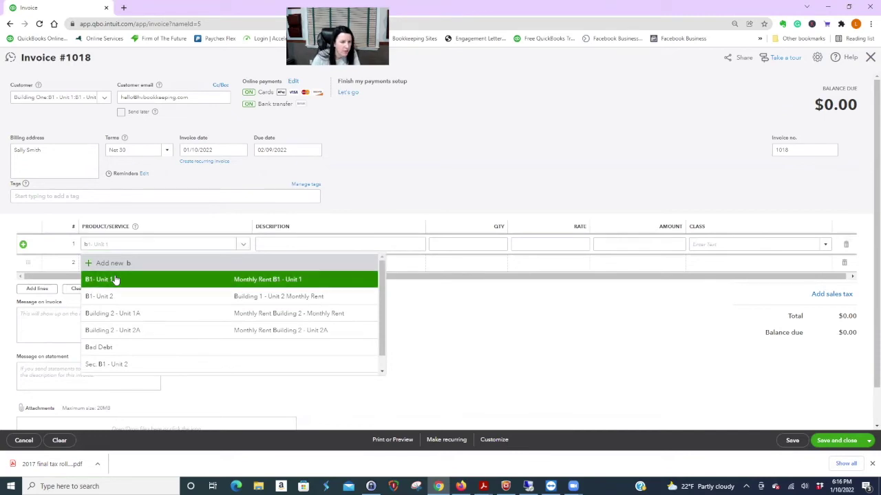
pyautogui.click(115, 279)
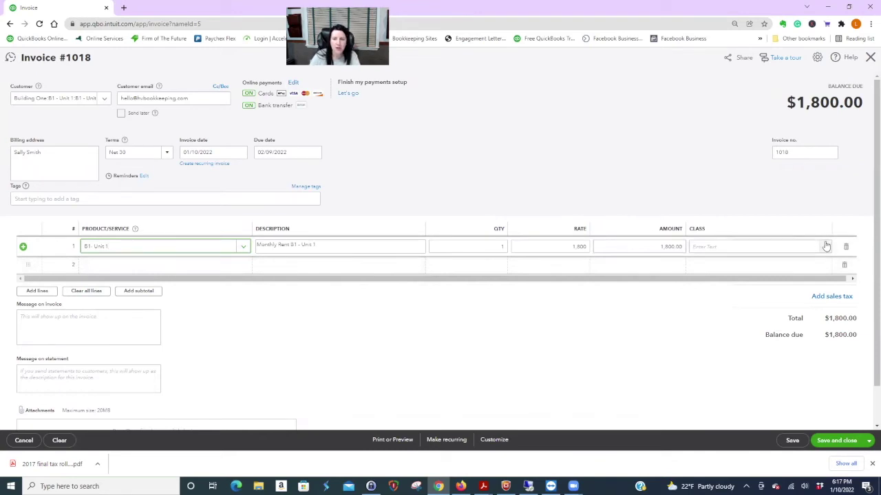
pyautogui.click(761, 245)
pyautogui.write('Building 1')
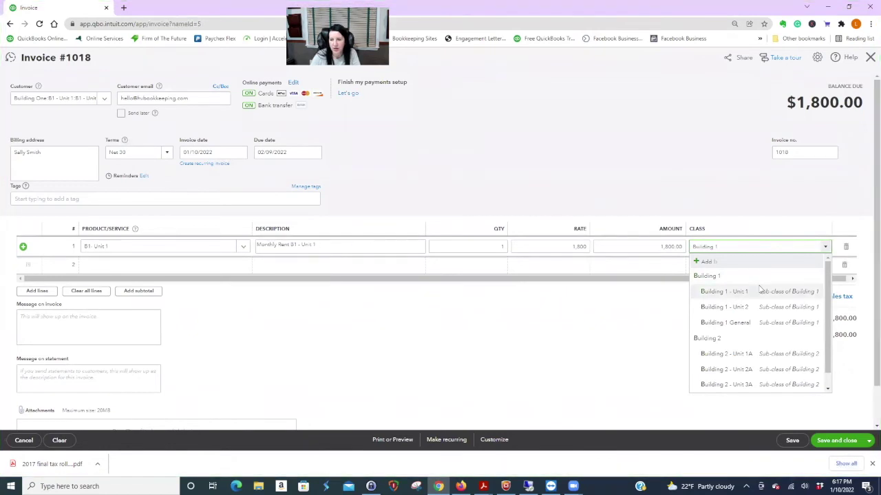
pyautogui.click(757, 291)
pyautogui.click(837, 440)
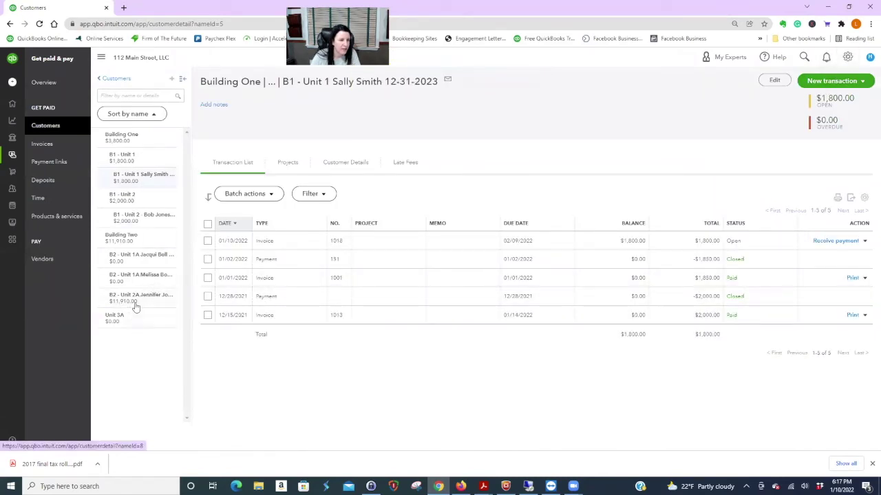
# Go to Products and services from the gear menu and create a new Service item
pyautogui.click(847, 57)
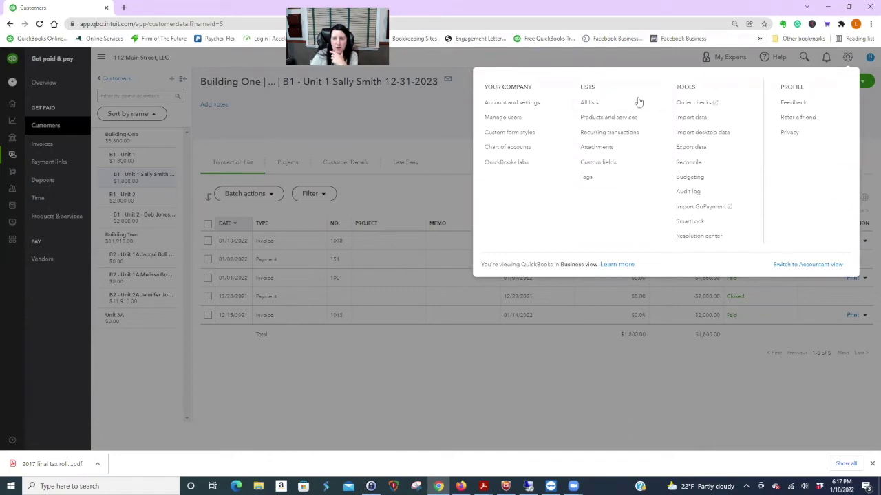
pyautogui.click(614, 119)
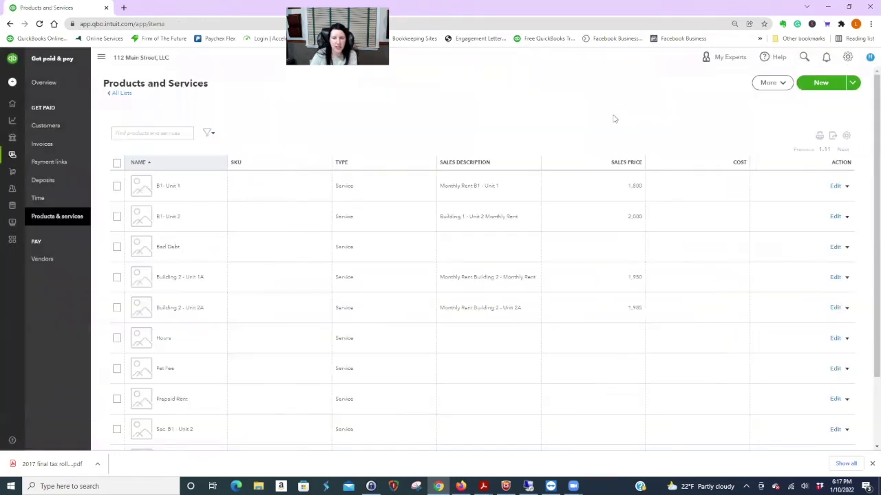
pyautogui.scroll(-2, 261, 251)
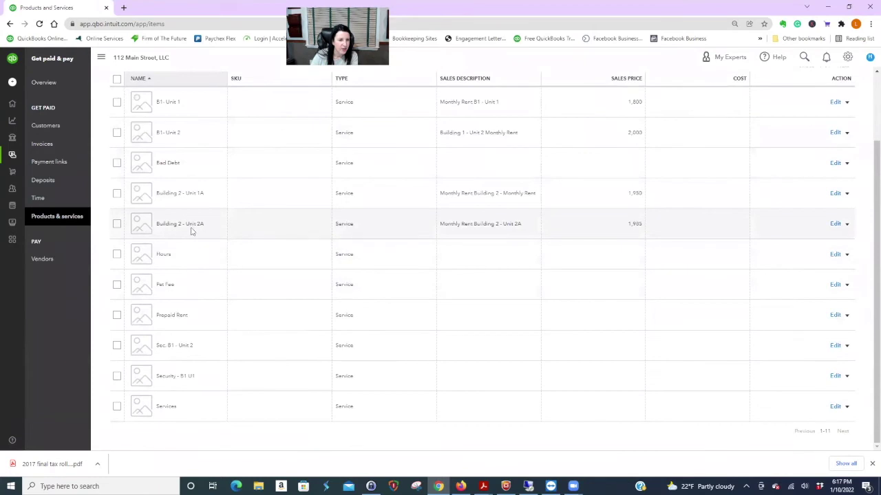
pyautogui.scroll(2, 544, 246)
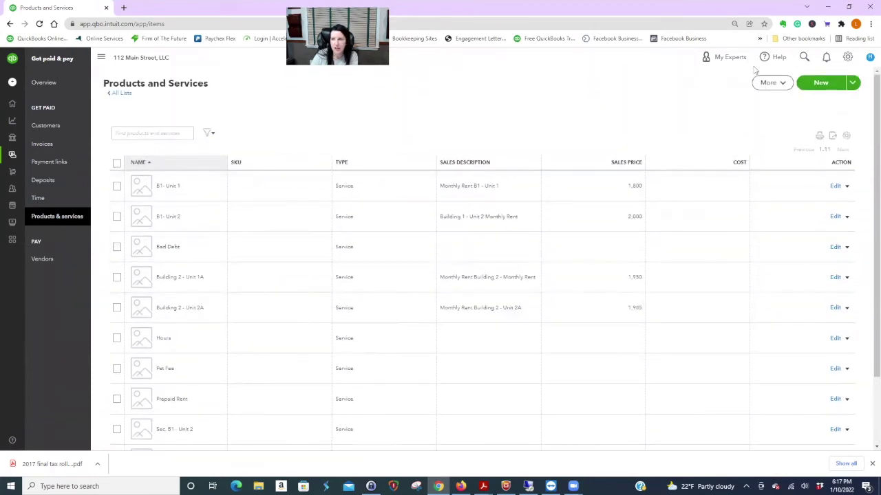
pyautogui.click(822, 82)
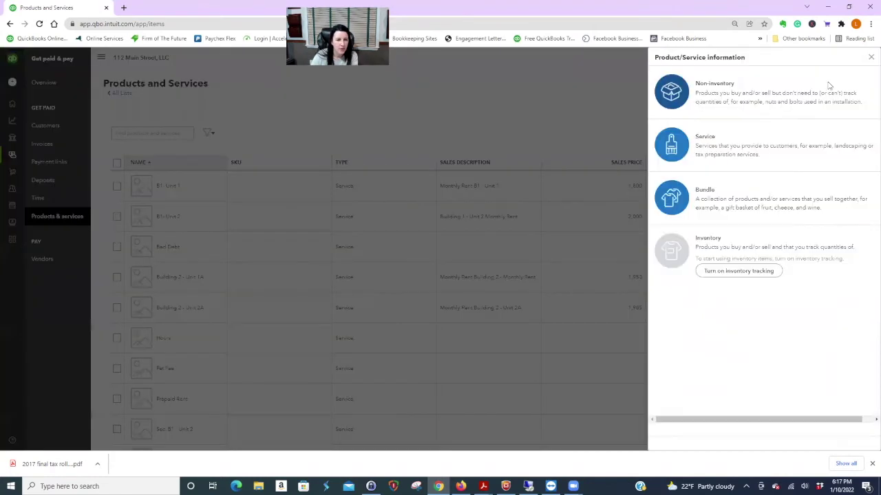
pyautogui.click(711, 151)
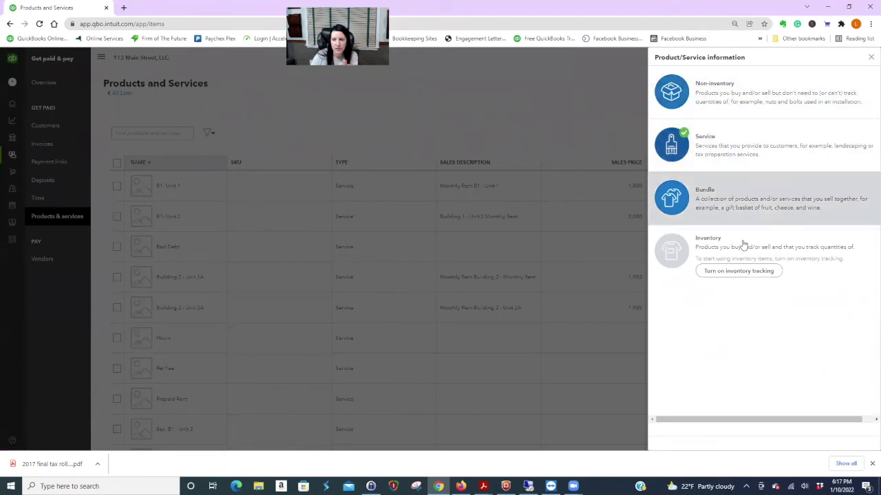
# Create the Building 2 - Unit 3A service, class Building 2 - Unit 3A, income account Unit 3A - Building 2
pyautogui.click(686, 122)
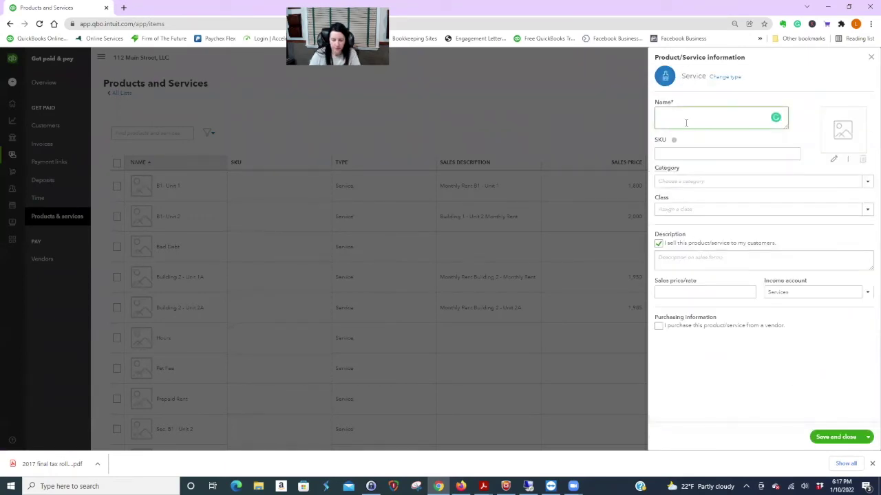
pyautogui.write('Building 2 - Unit 3A')
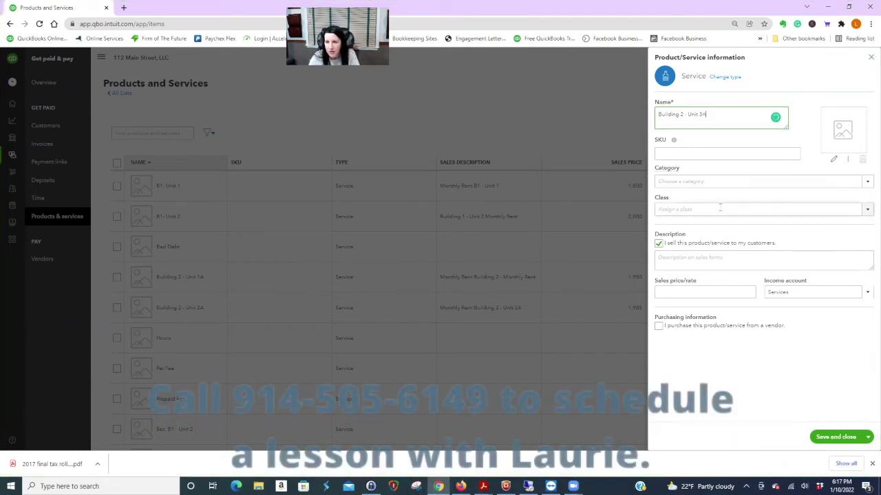
pyautogui.click(868, 211)
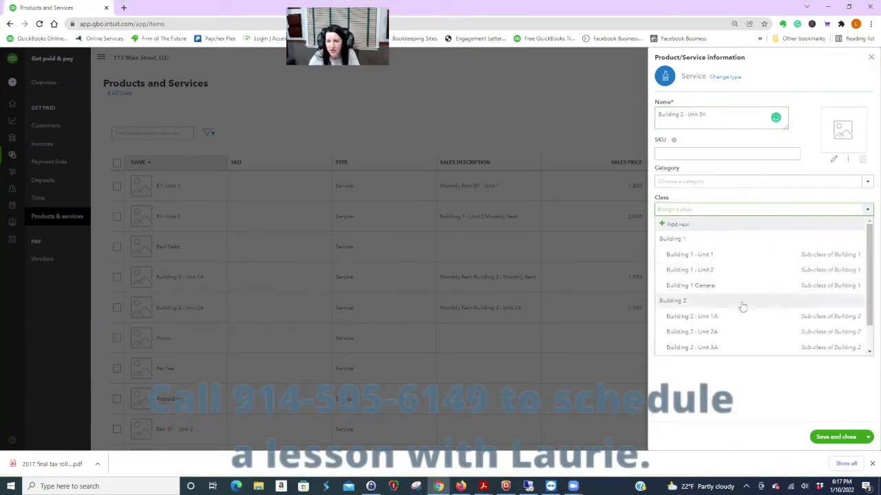
pyautogui.click(718, 348)
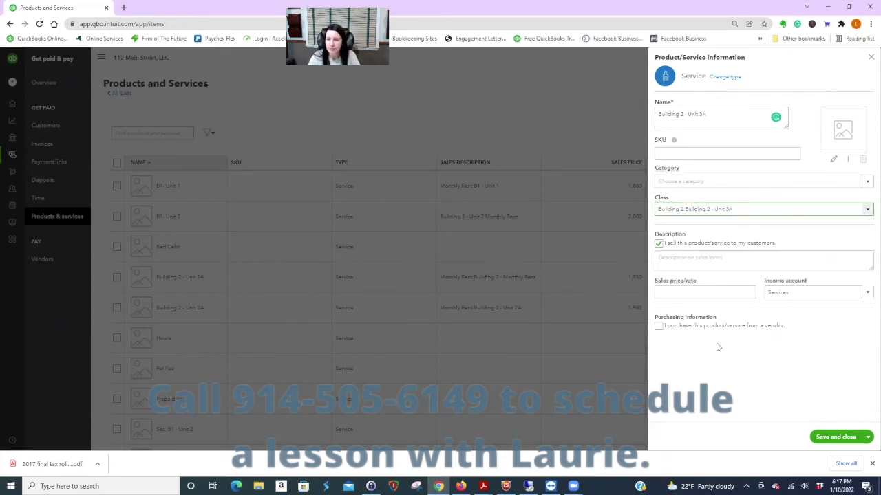
pyautogui.click(868, 294)
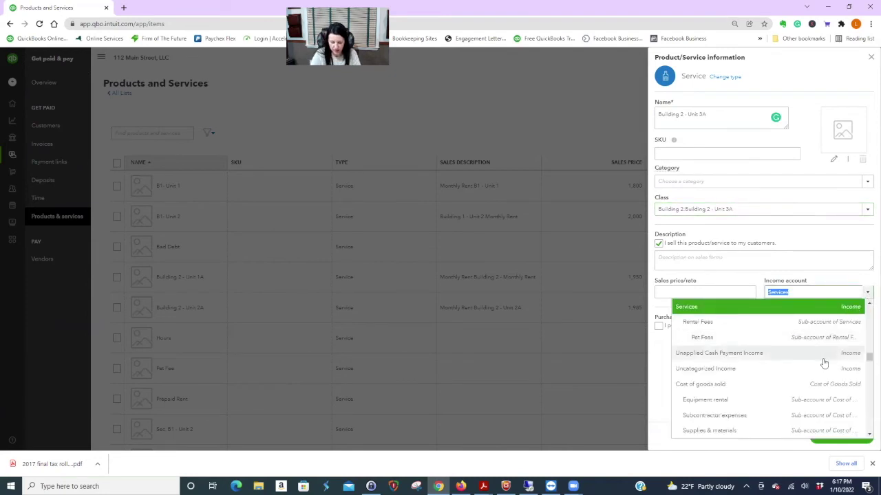
pyautogui.write('re')
pyautogui.write('ding')
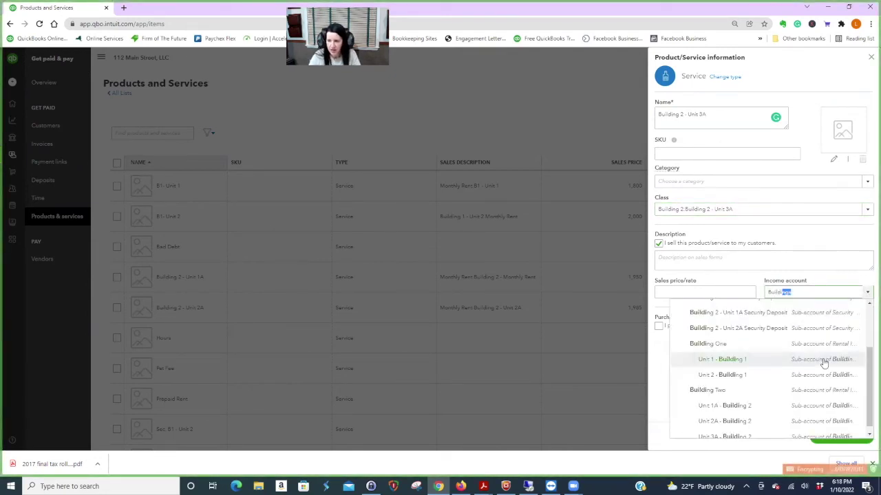
pyautogui.click(743, 429)
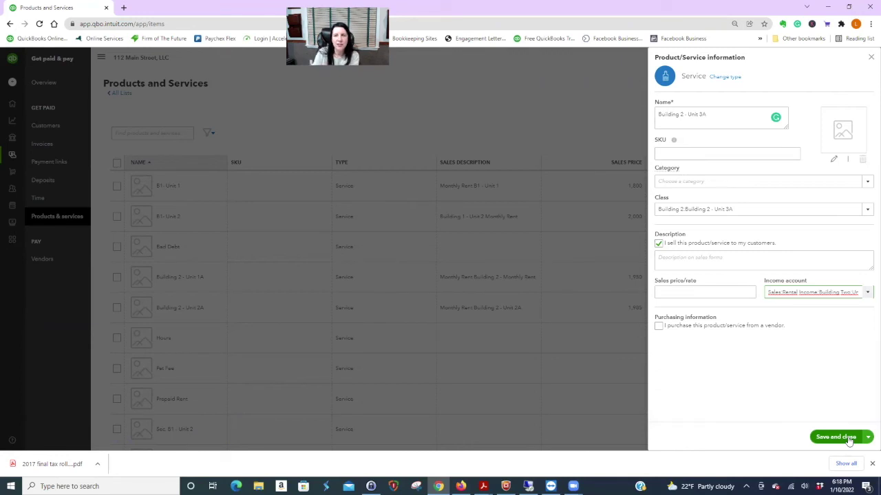
pyautogui.click(849, 439)
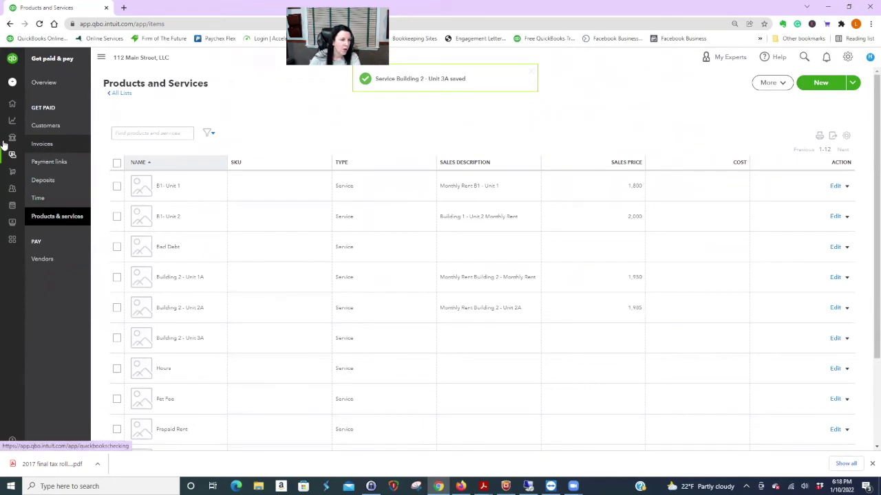
pyautogui.moveTo(6, 147)
pyautogui.click(51, 157)
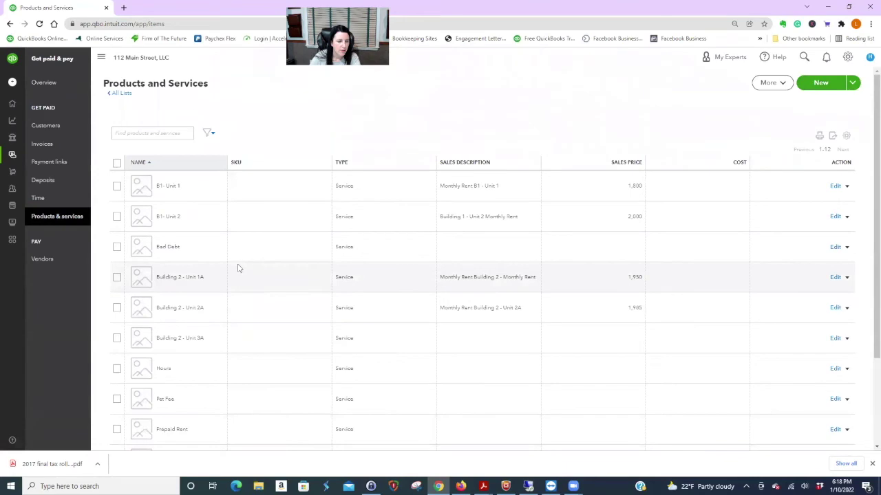
pyautogui.click(46, 127)
pyautogui.scroll(-1, 365, 281)
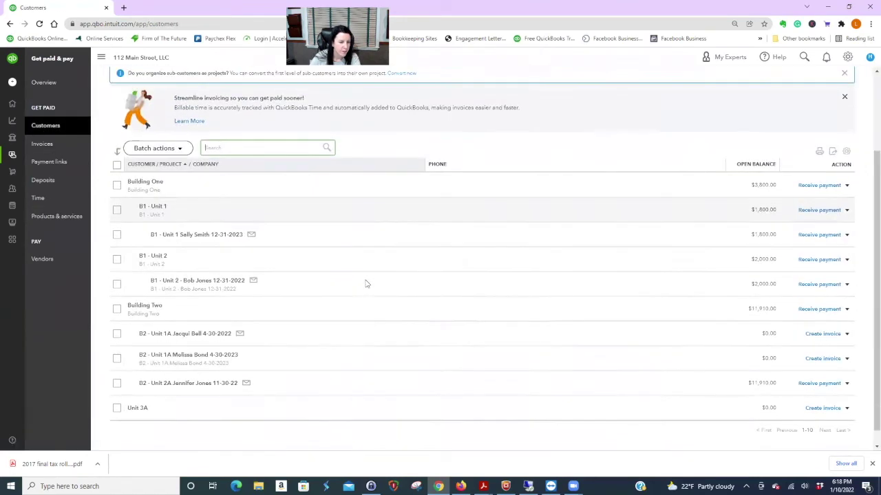
pyautogui.scroll(-1, 366, 284)
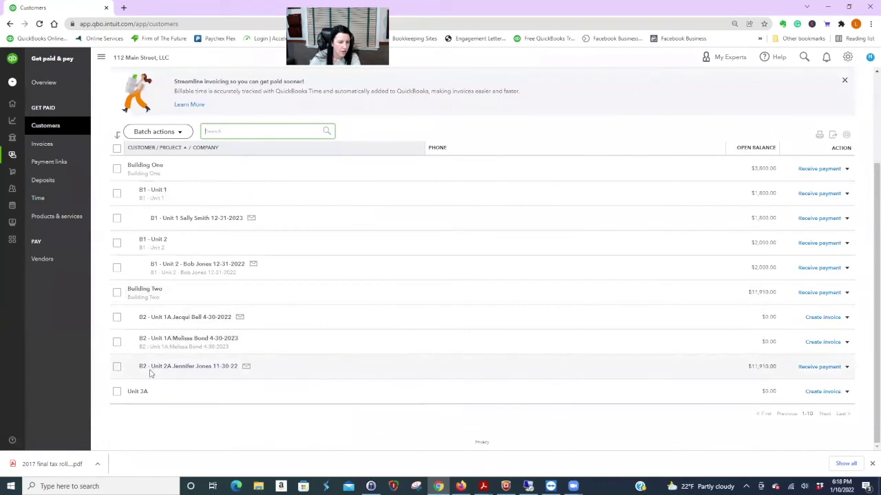
pyautogui.scroll(2, 500, 319)
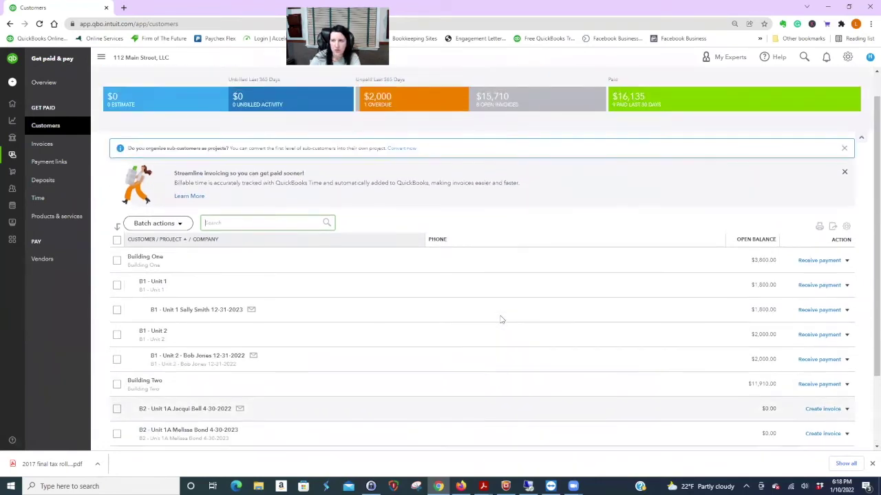
pyautogui.scroll(-1, 500, 319)
pyautogui.scroll(-1, 501, 319)
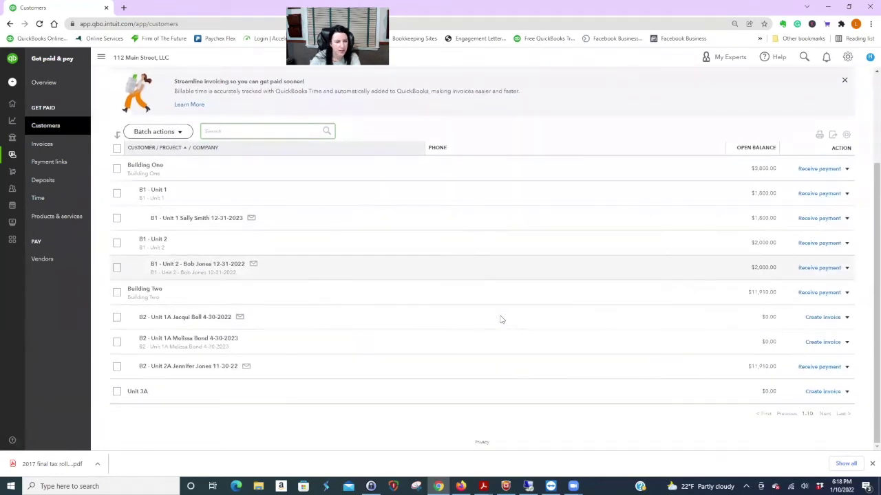
pyautogui.scroll(2, 474, 316)
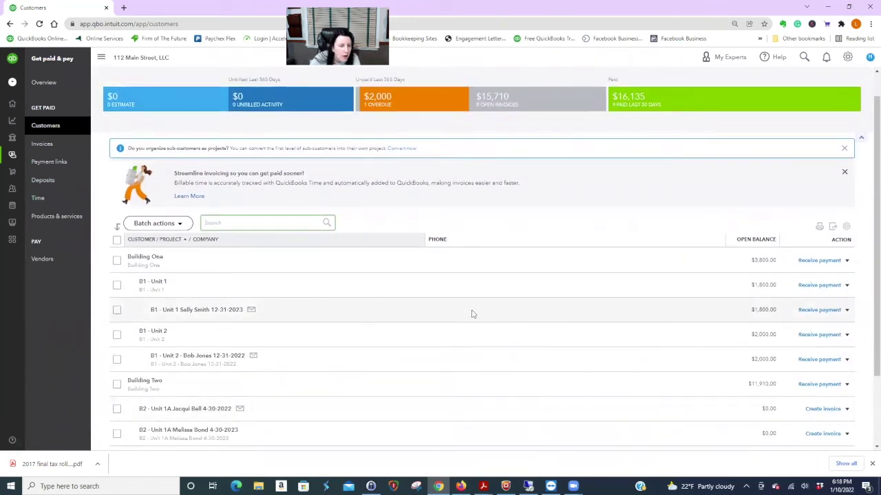
pyautogui.scroll(1, 472, 313)
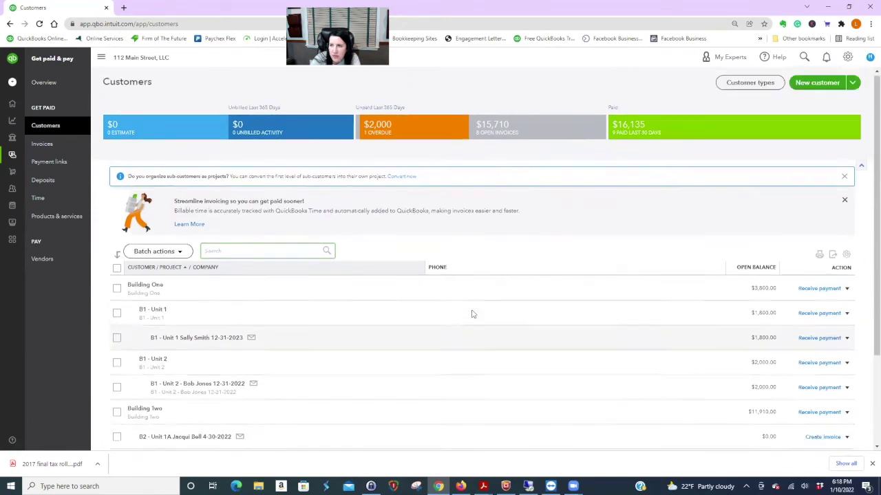
pyautogui.click(829, 91)
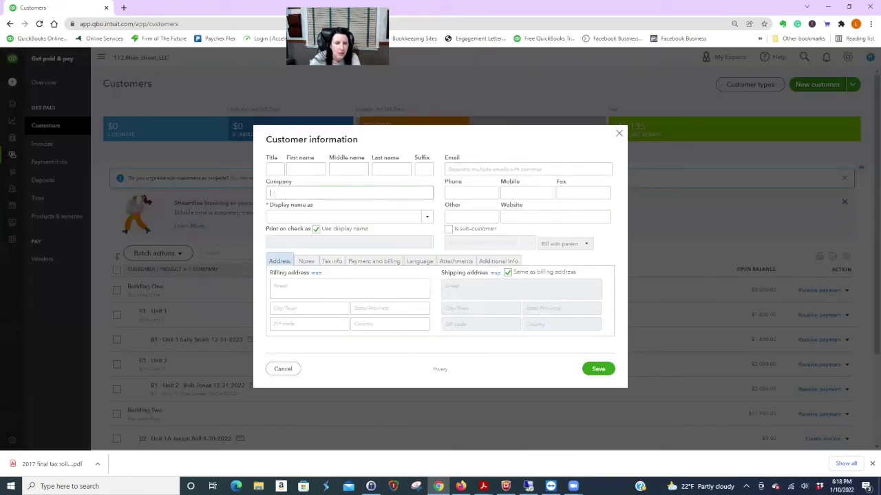
# Enter the tenant's name and company name 'B2 - Unit 3A' as a sub-customer of Building Two
pyautogui.write('Laurie Bond')
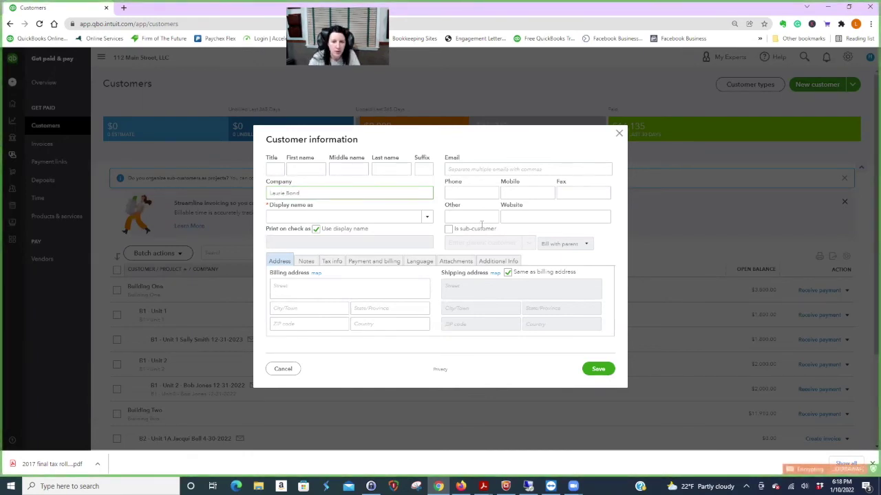
pyautogui.click(449, 228)
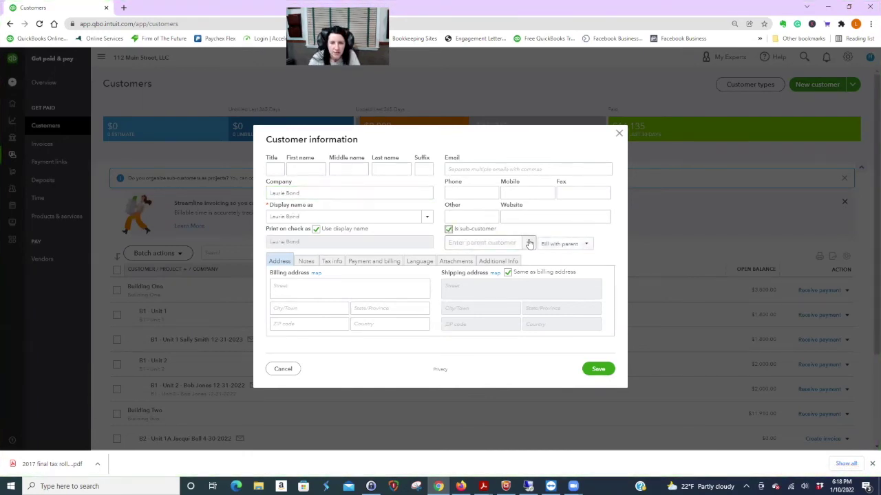
pyautogui.click(529, 244)
pyautogui.scroll(-2, 496, 298)
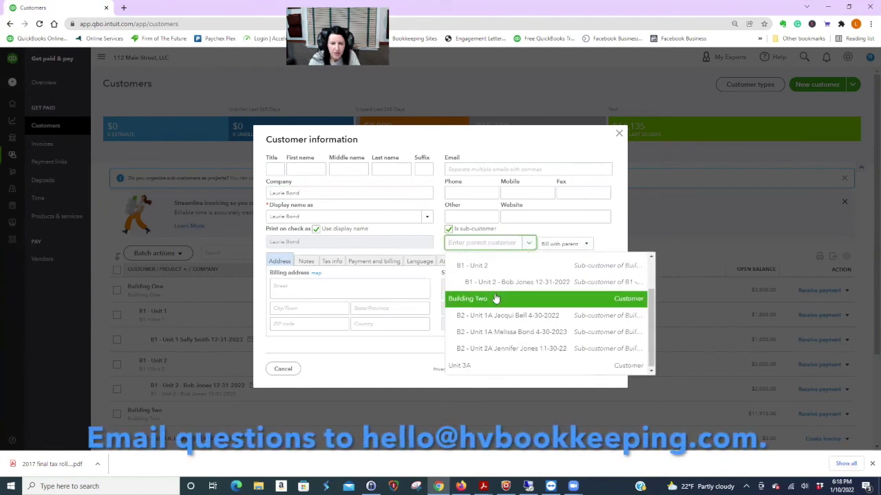
pyautogui.click(496, 299)
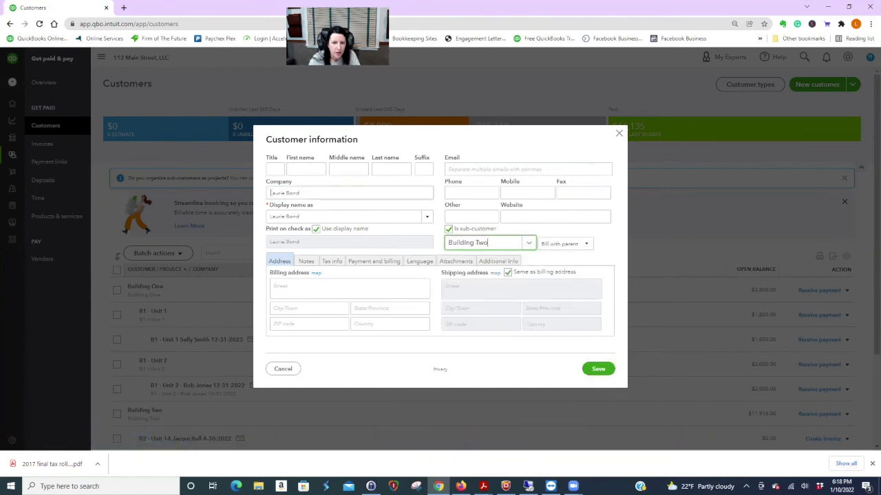
pyautogui.tripleClick(284, 192)
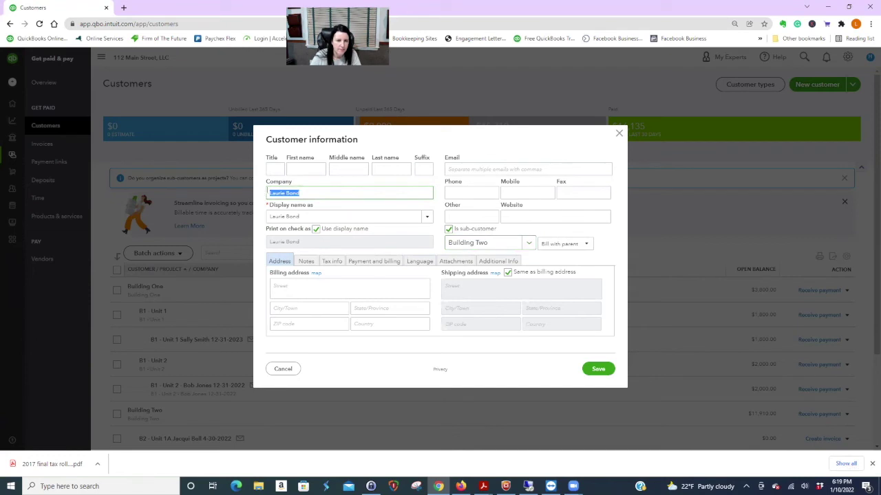
pyautogui.click(269, 193)
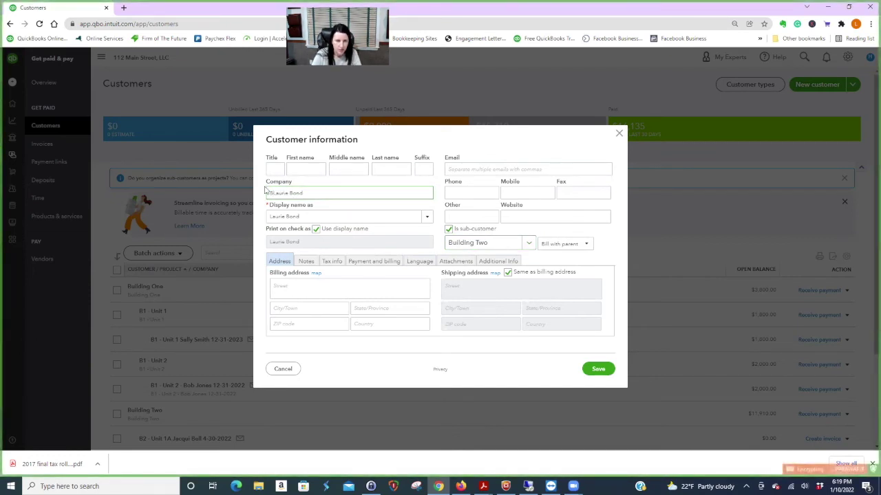
pyautogui.write('B2 ')
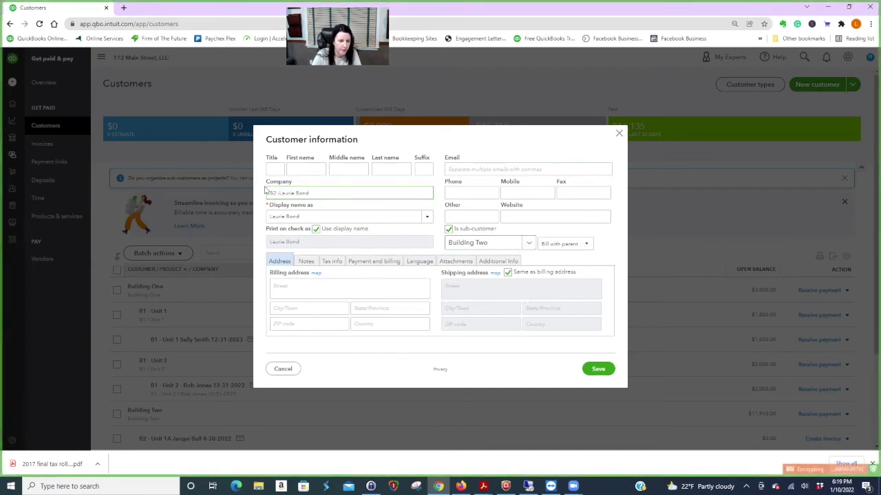
pyautogui.write(' - Unit')
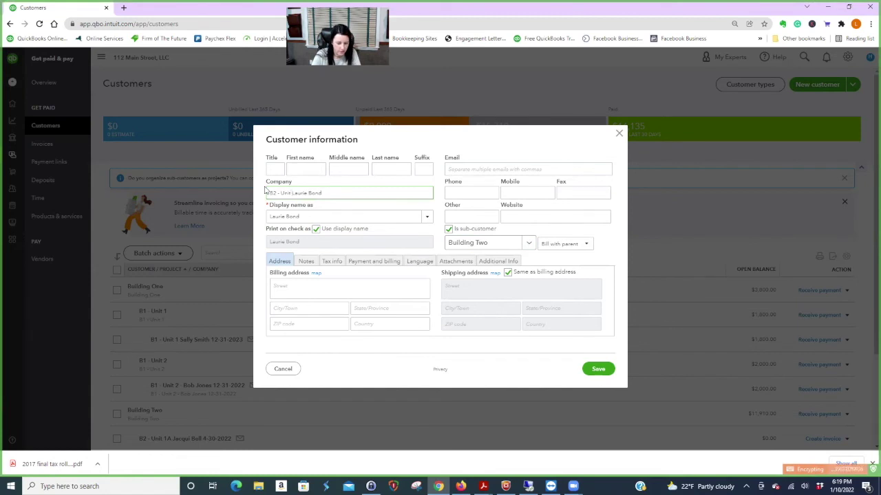
pyautogui.write(' 3A')
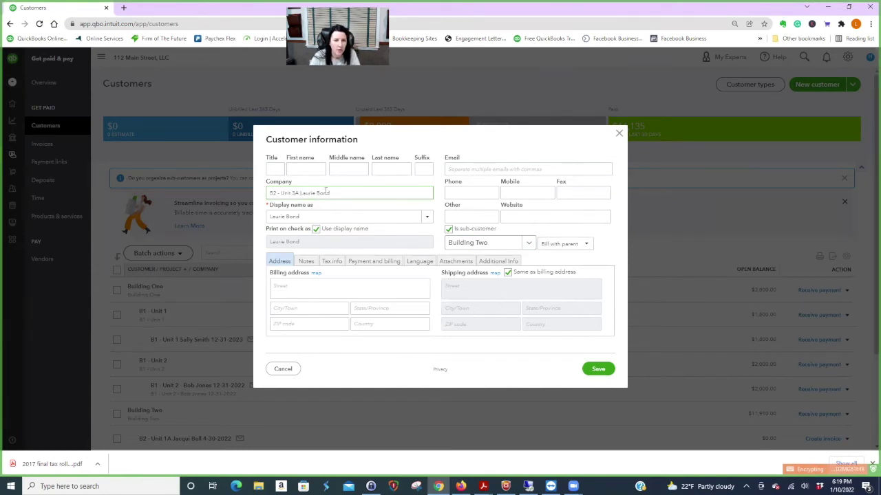
pyautogui.click(357, 192)
pyautogui.write('12')
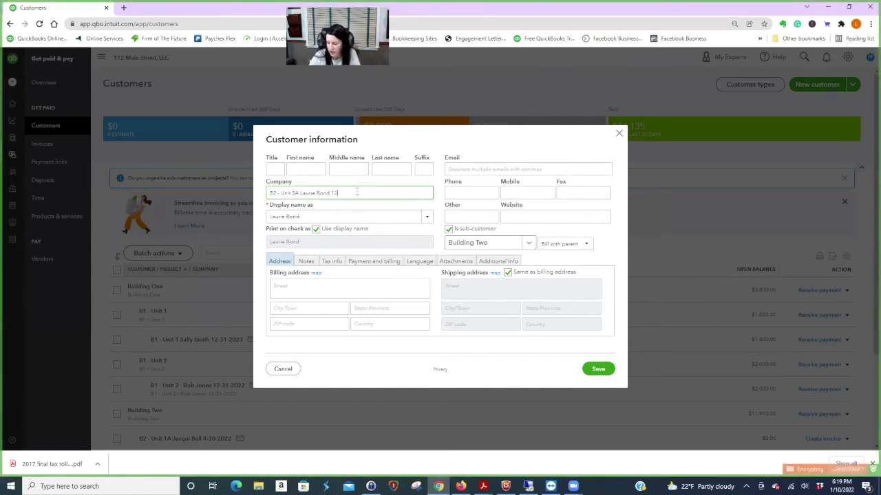
pyautogui.write('-31-23')
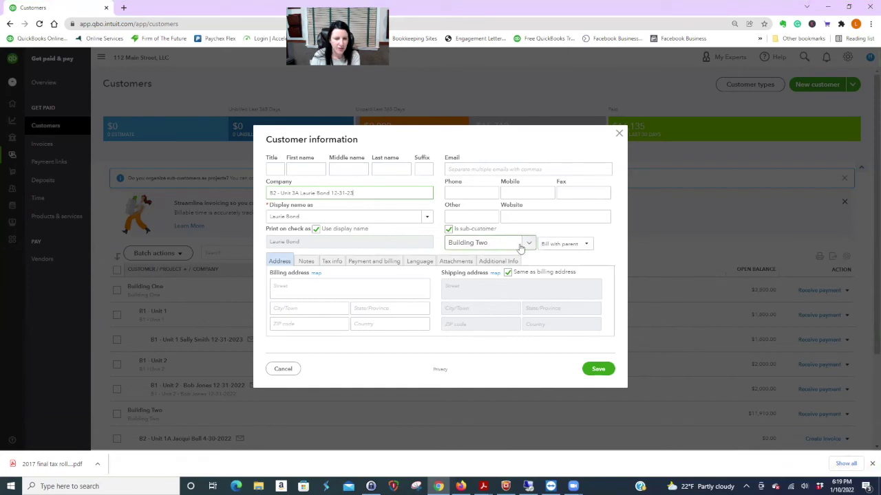
# Bill the sub-customer directly with Due on receipt terms and save the record
pyautogui.click(581, 244)
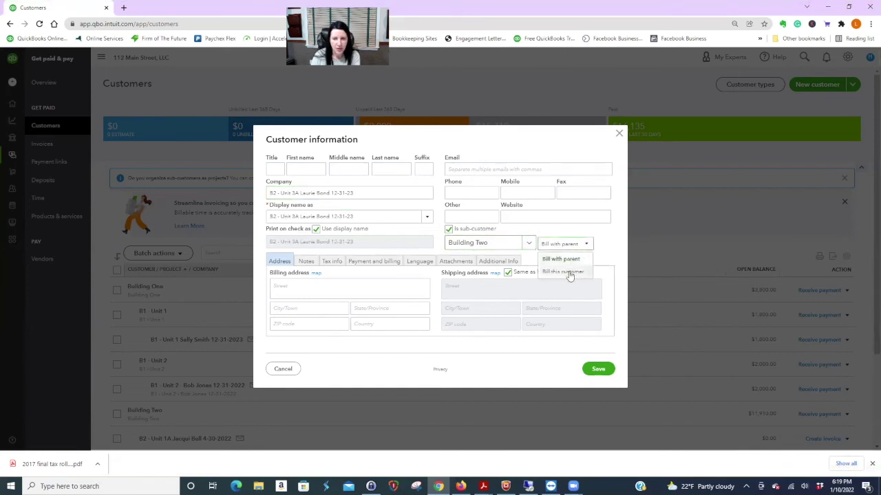
pyautogui.click(568, 273)
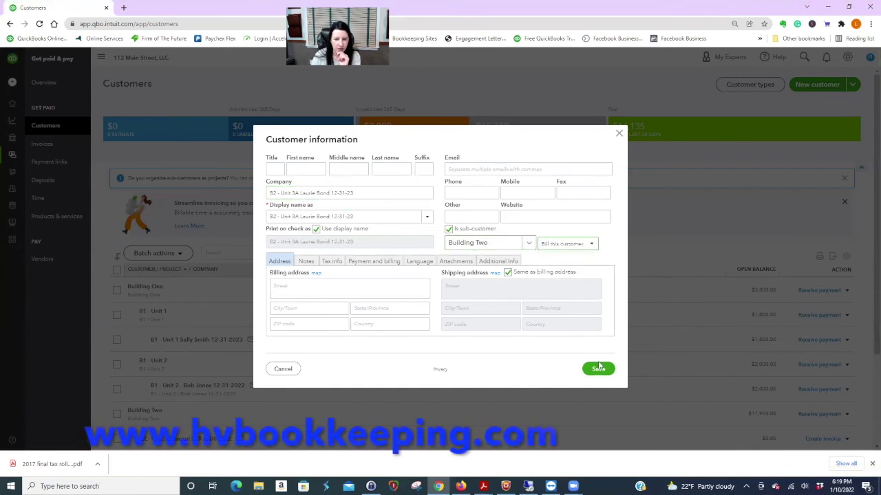
pyautogui.click(373, 264)
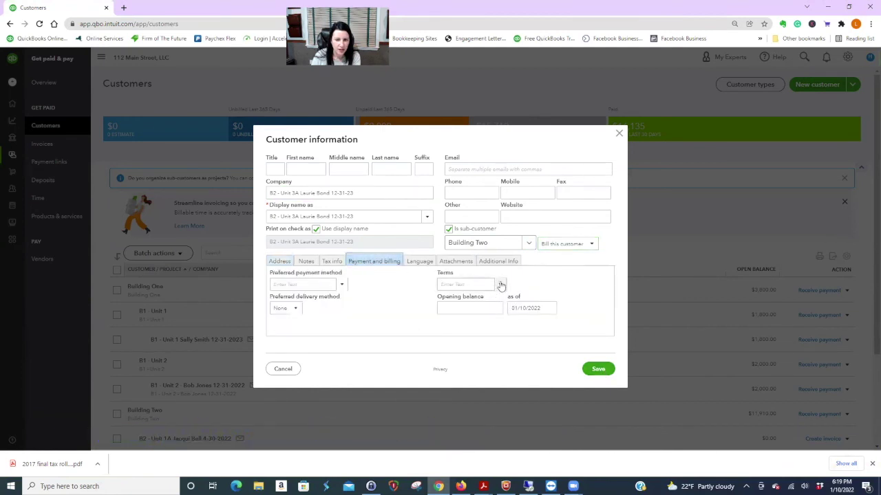
pyautogui.click(499, 284)
pyautogui.click(473, 315)
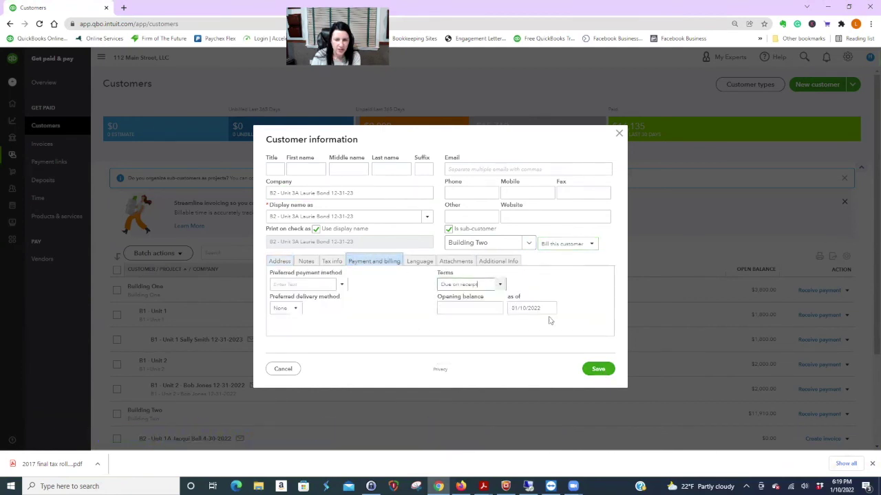
pyautogui.click(600, 369)
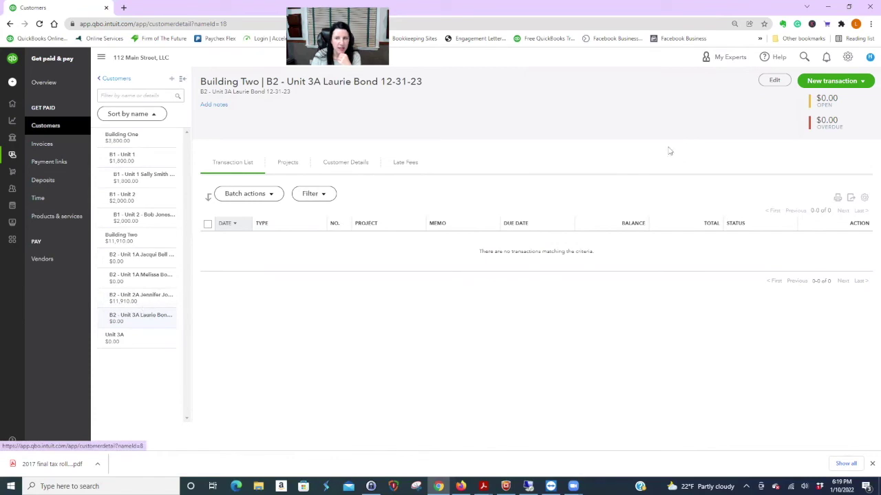
# Save invoice 1019 for product Building 2 - Unit 3A at a rate of 2,000
pyautogui.click(820, 83)
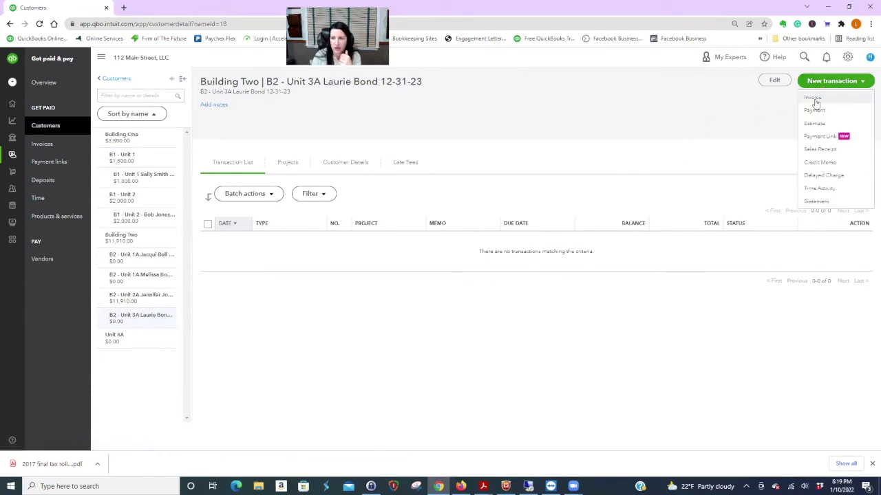
pyautogui.click(814, 98)
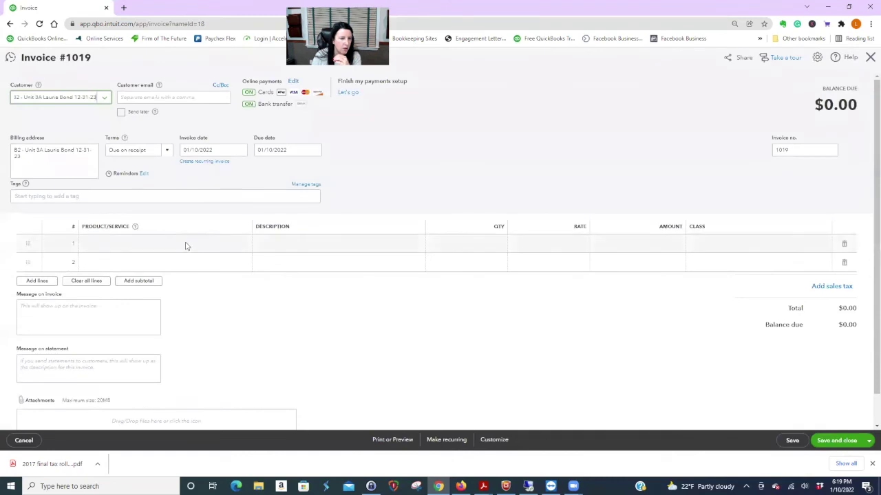
pyautogui.click(186, 246)
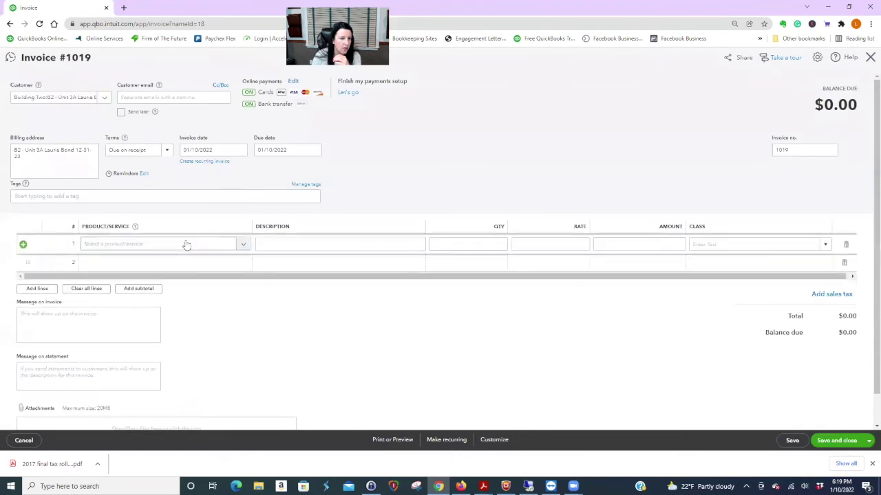
pyautogui.click(243, 248)
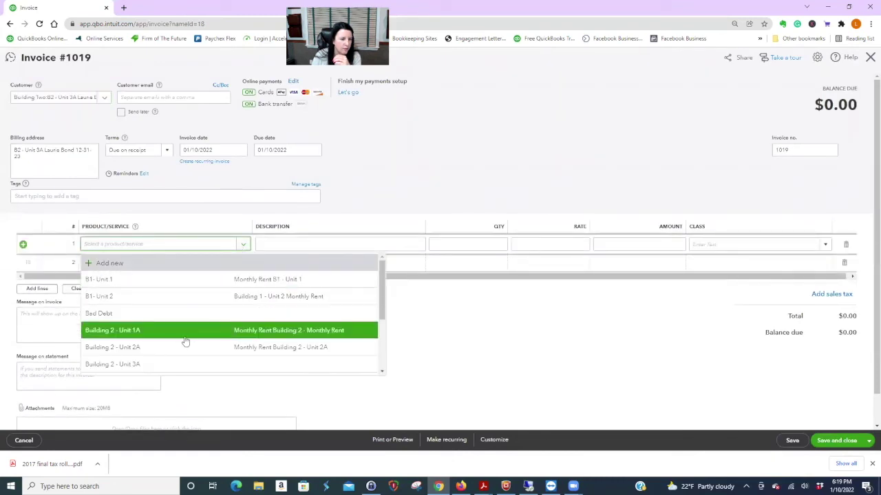
pyautogui.click(179, 363)
pyautogui.click(524, 245)
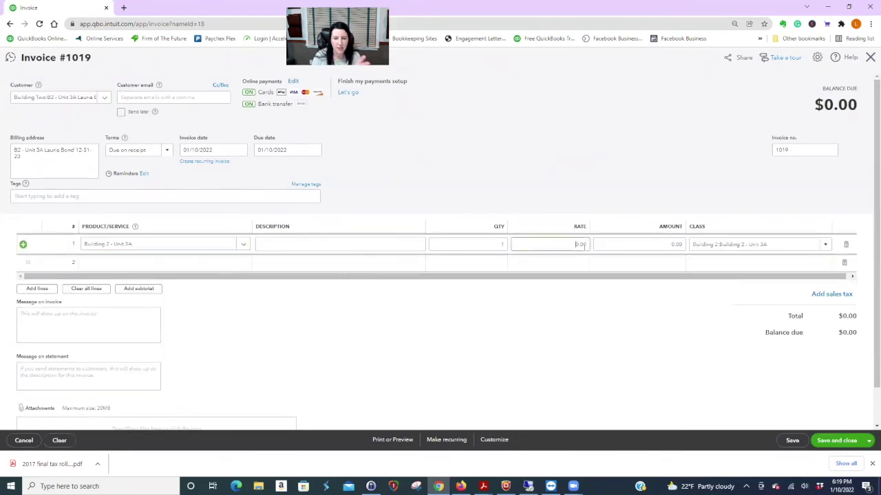
pyautogui.write('2,00')
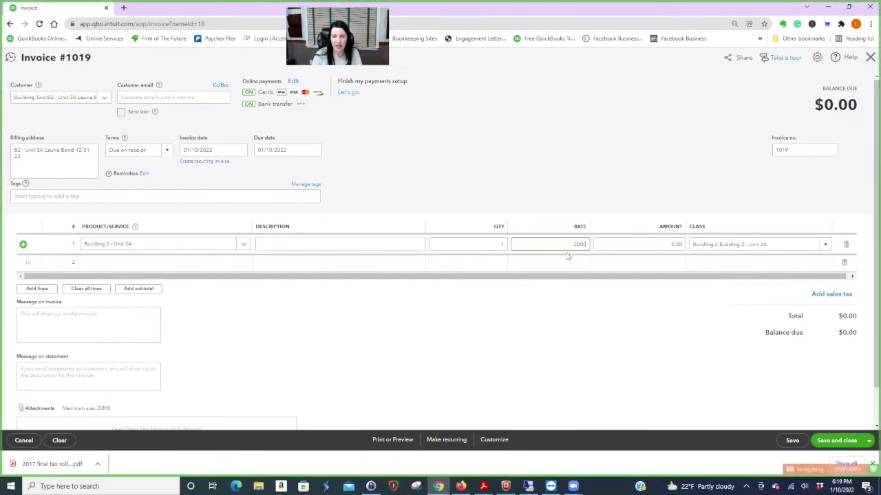
pyautogui.write('0')
pyautogui.press('Tab')
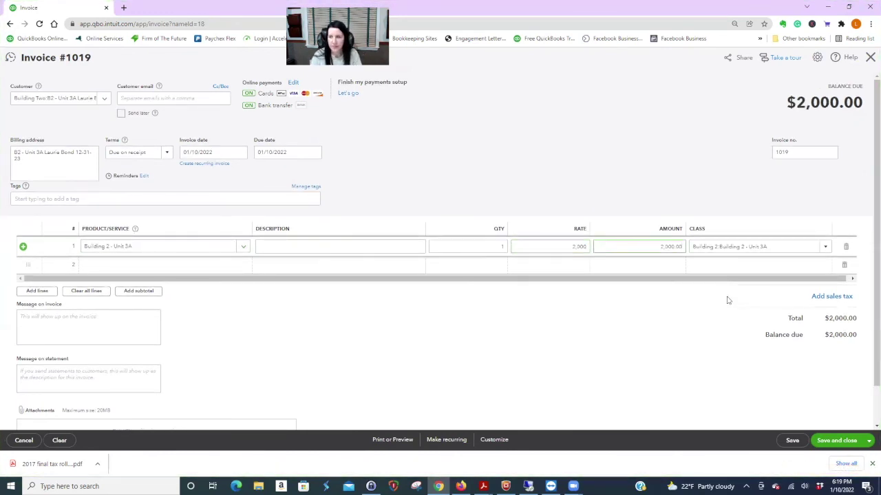
pyautogui.scroll(-1, 548, 353)
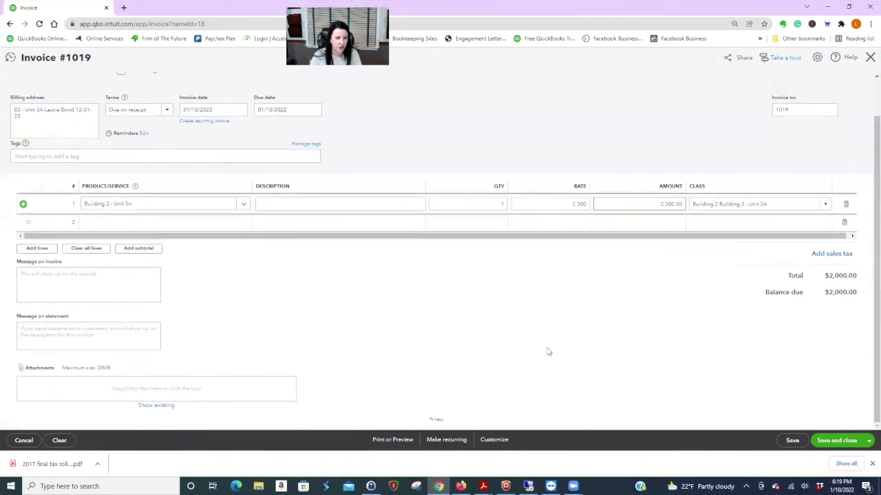
pyautogui.click(836, 441)
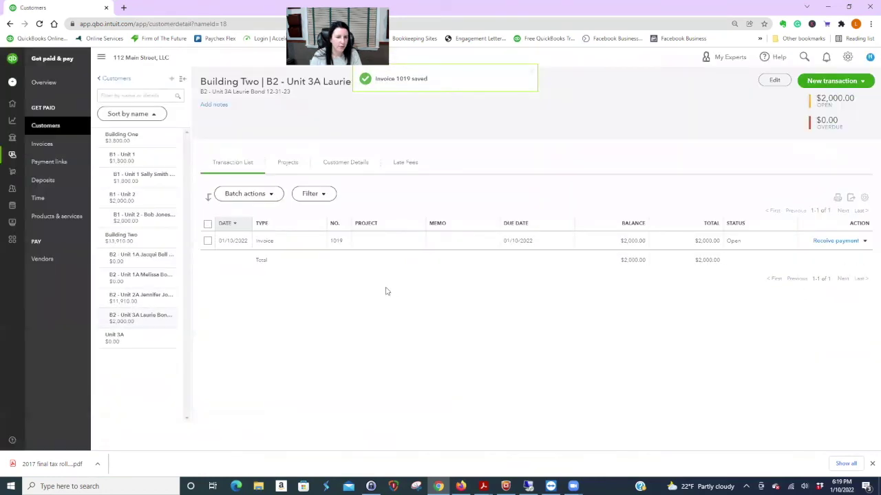
pyautogui.click(381, 245)
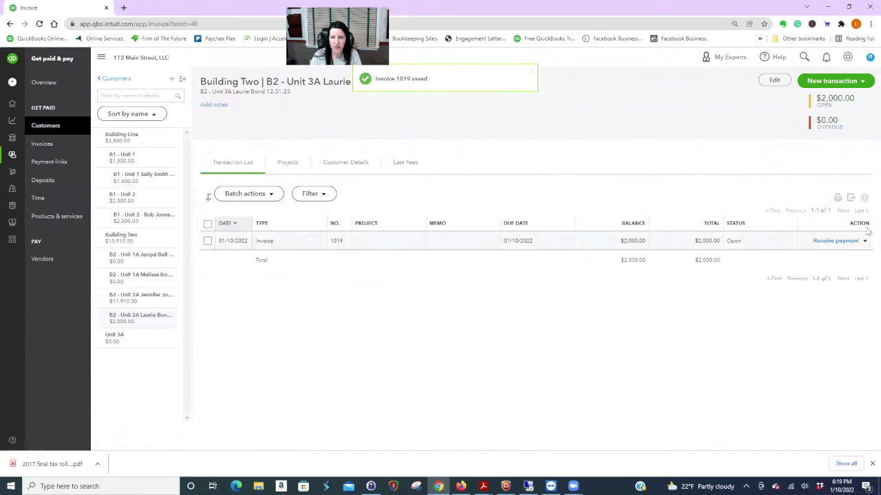
# Record the $2,000.00 payment for invoice 1019 into Chase Checking and save it
pyautogui.click(833, 241)
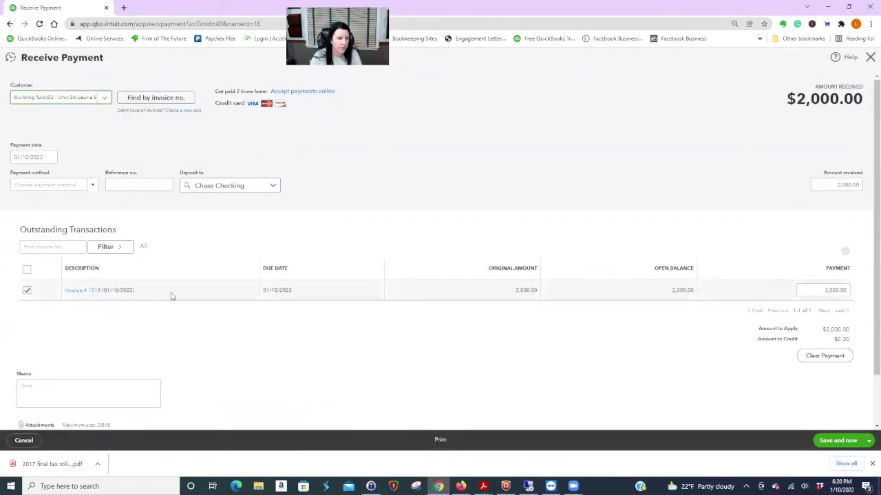
pyautogui.click(869, 440)
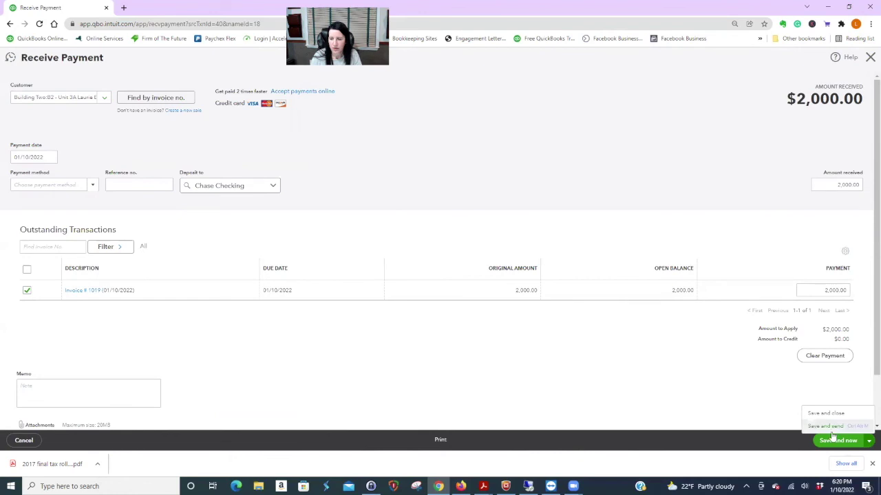
pyautogui.click(824, 414)
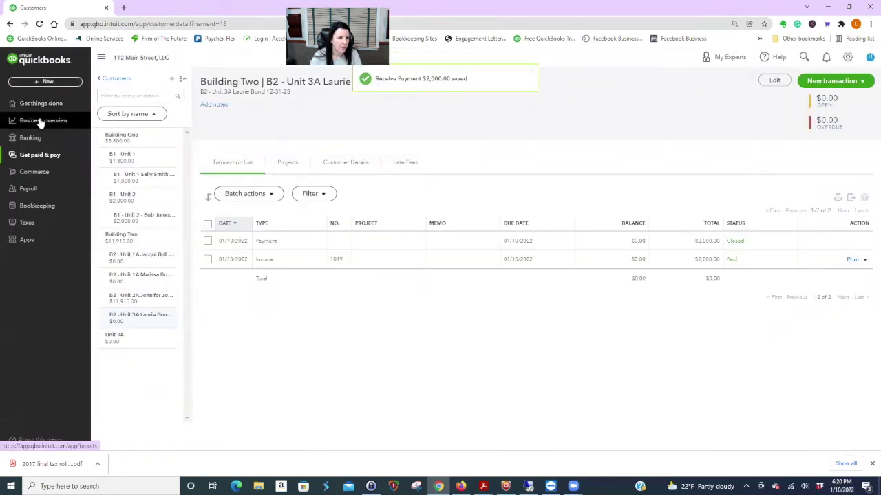
pyautogui.click(41, 122)
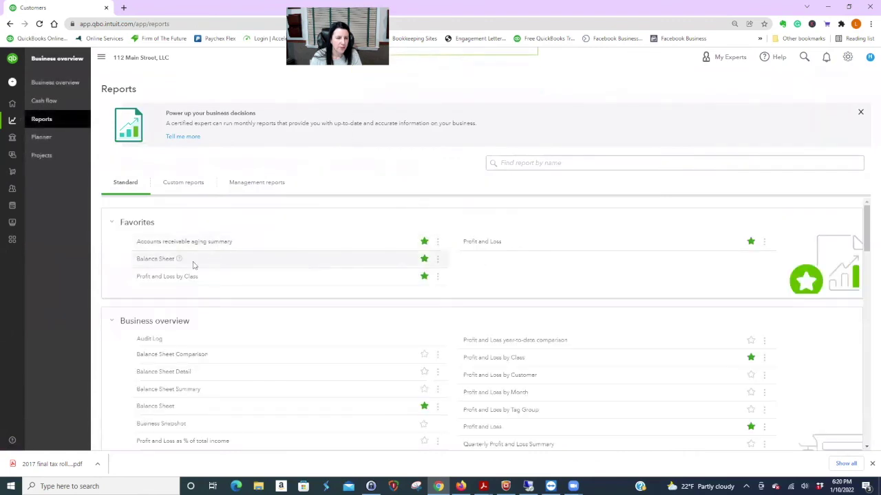
# Run the Profit and Loss by Class report ending 01/11/2022
pyautogui.click(165, 276)
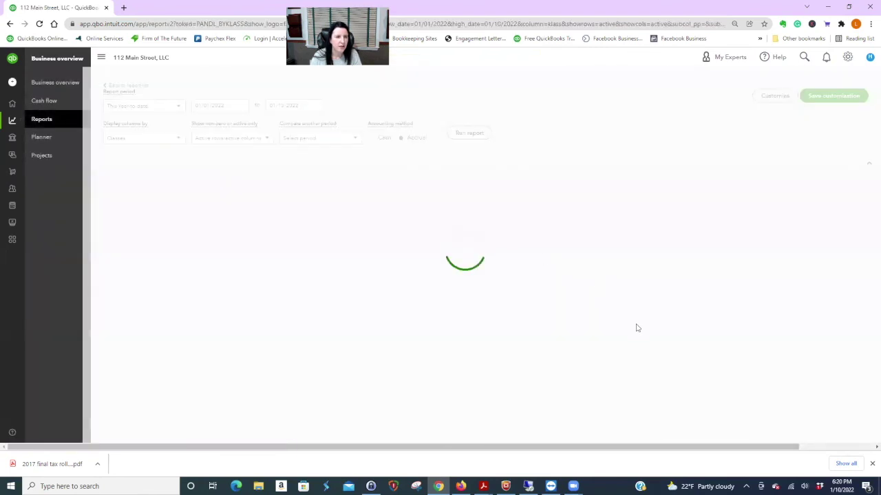
pyautogui.click(316, 123)
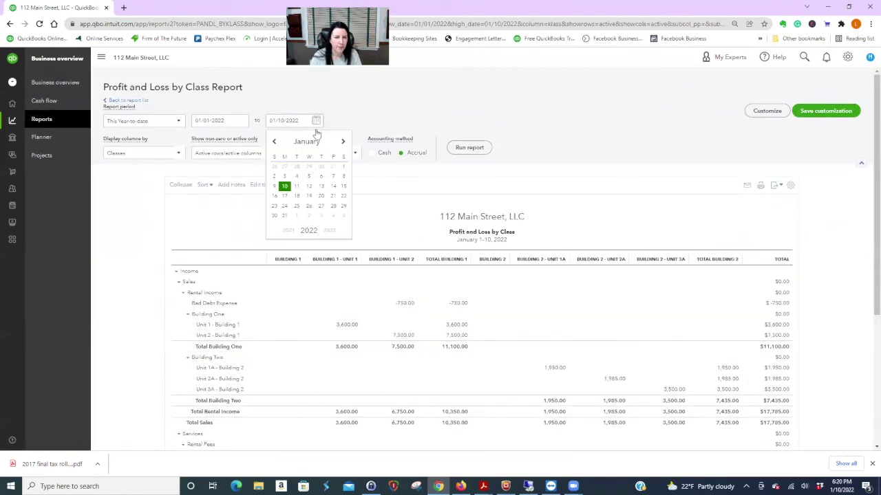
pyautogui.click(298, 190)
pyautogui.click(468, 147)
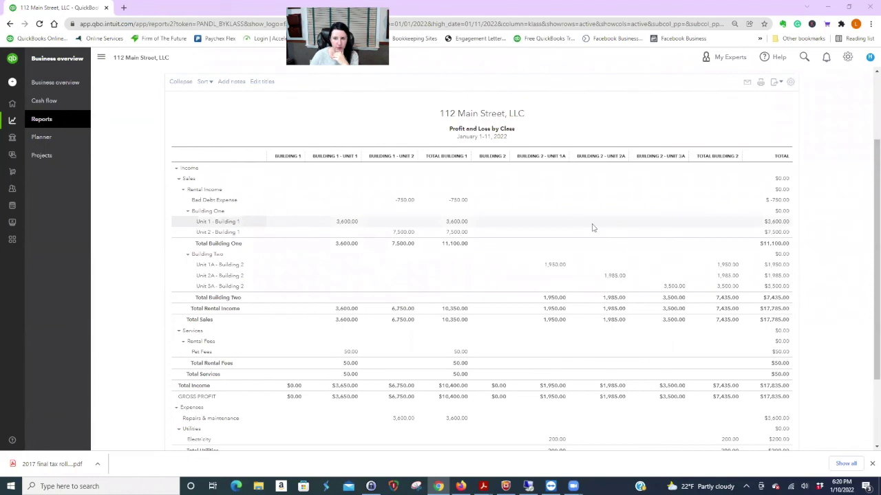
# Inspect the transactions behind Building 2 - Unit 3A's 3,500.00, then return to the report
pyautogui.click(673, 286)
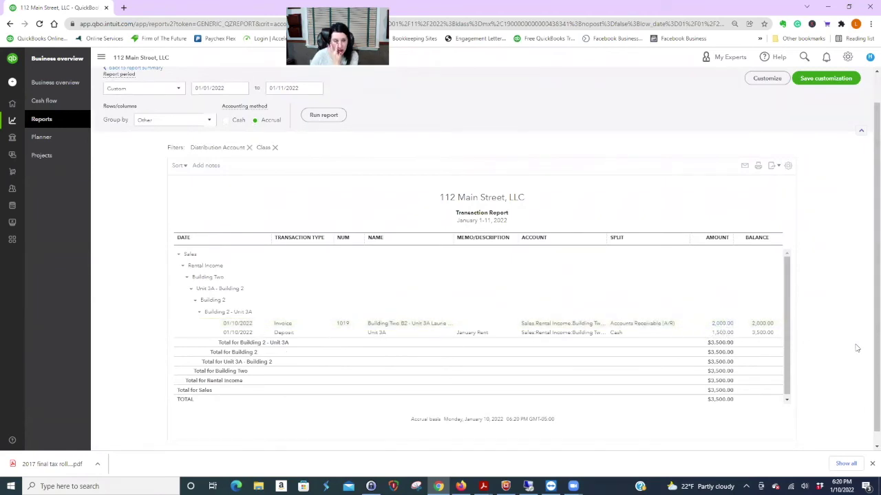
pyautogui.hotkey('alt', 'Left')
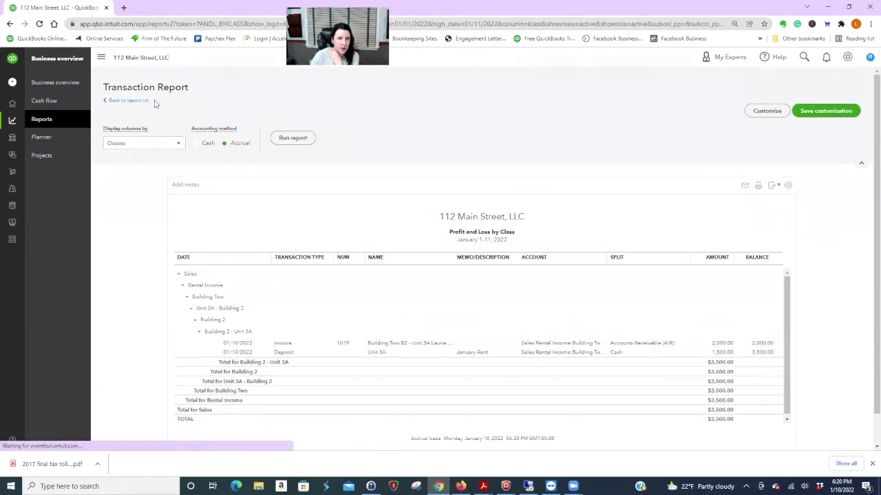
pyautogui.scroll(-2, 566, 162)
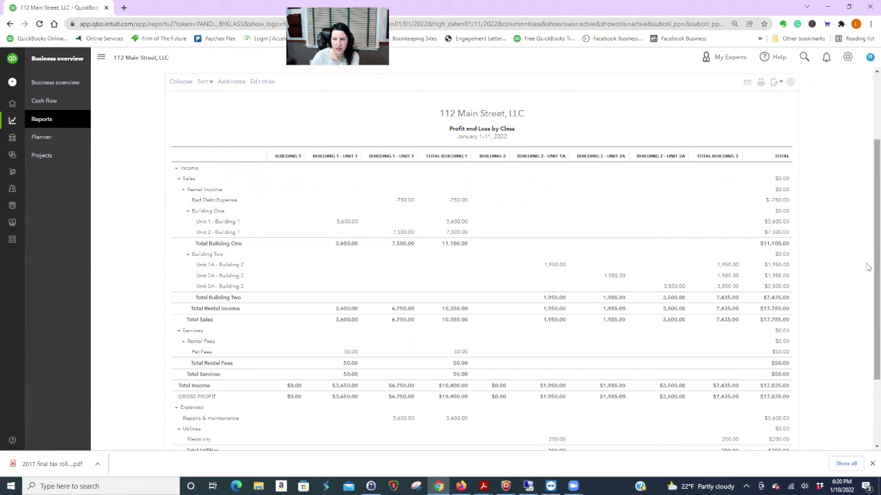
pyautogui.scroll(2, 851, 269)
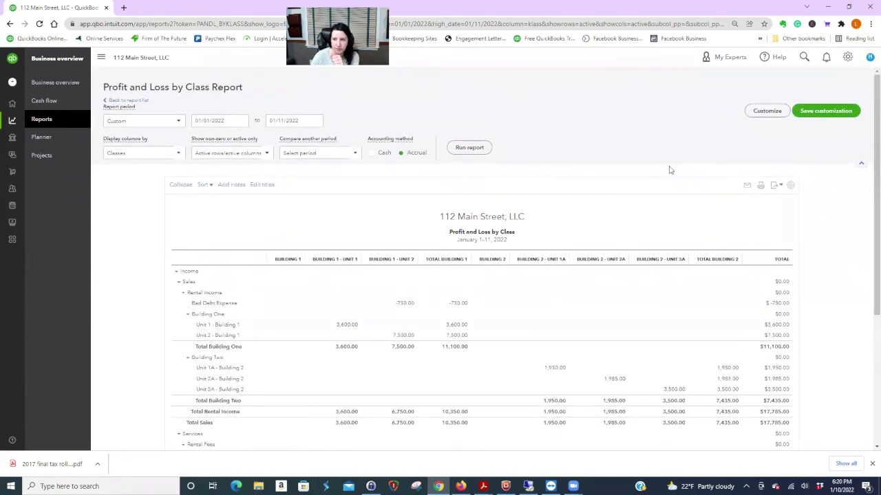
pyautogui.click(768, 112)
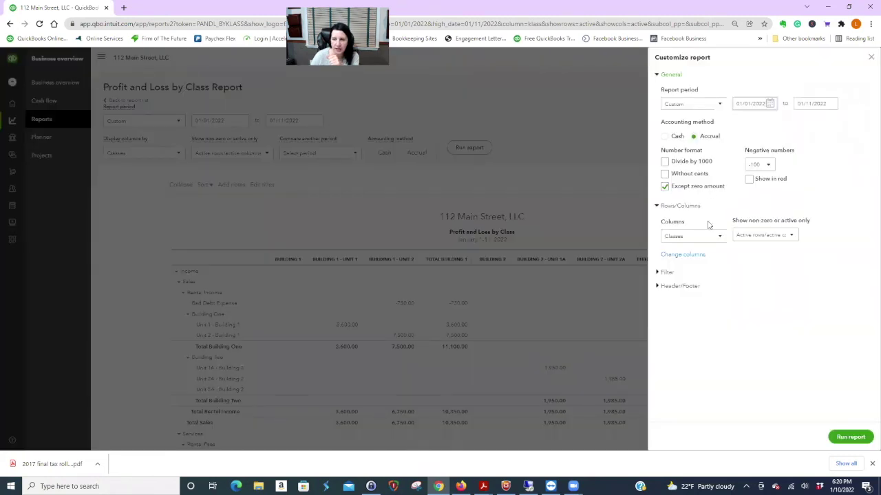
# Filter the report to classes Building 2, Unit 1A, Unit 2A, Unit 3A and General, and rerun it
pyautogui.click(662, 273)
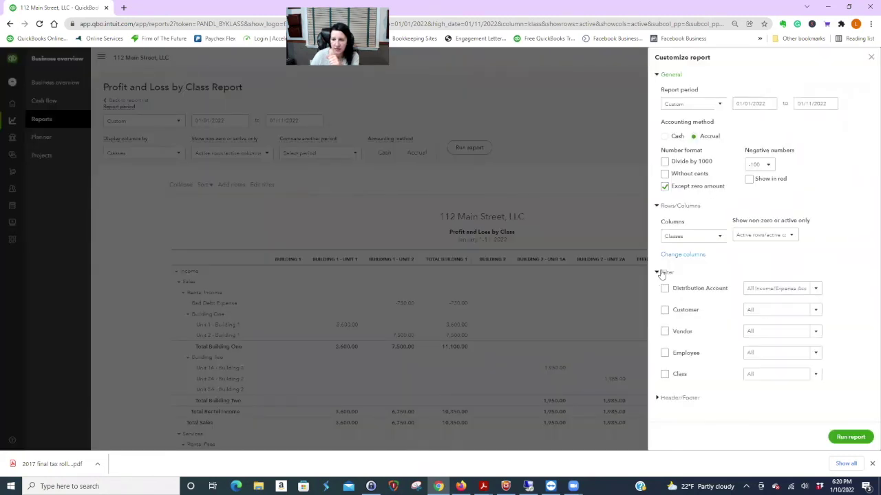
pyautogui.click(665, 374)
pyautogui.click(816, 288)
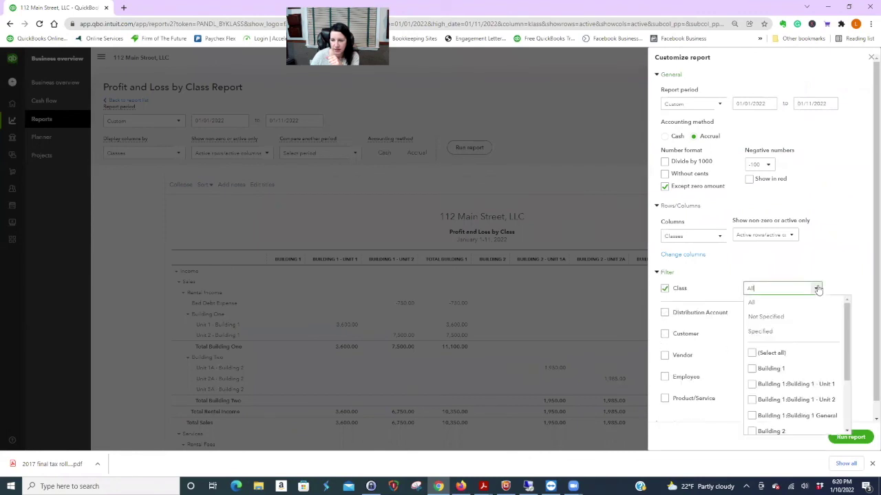
pyautogui.scroll(-2, 819, 348)
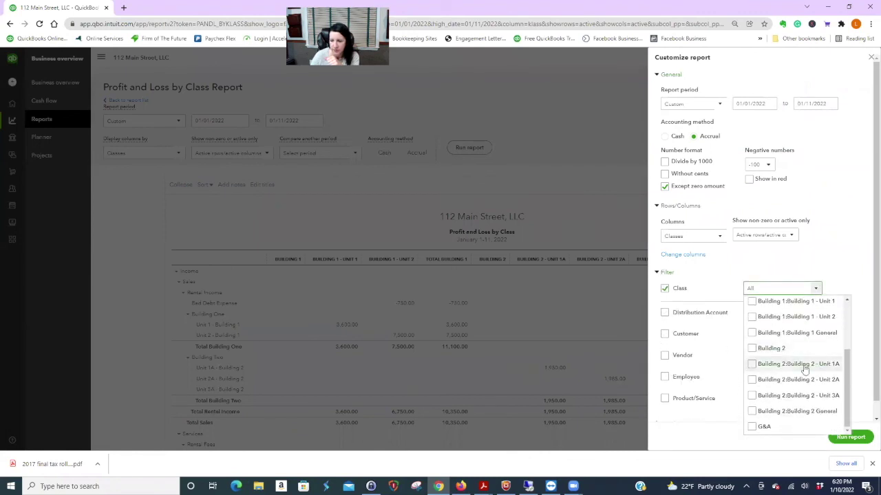
pyautogui.click(752, 348)
pyautogui.click(752, 364)
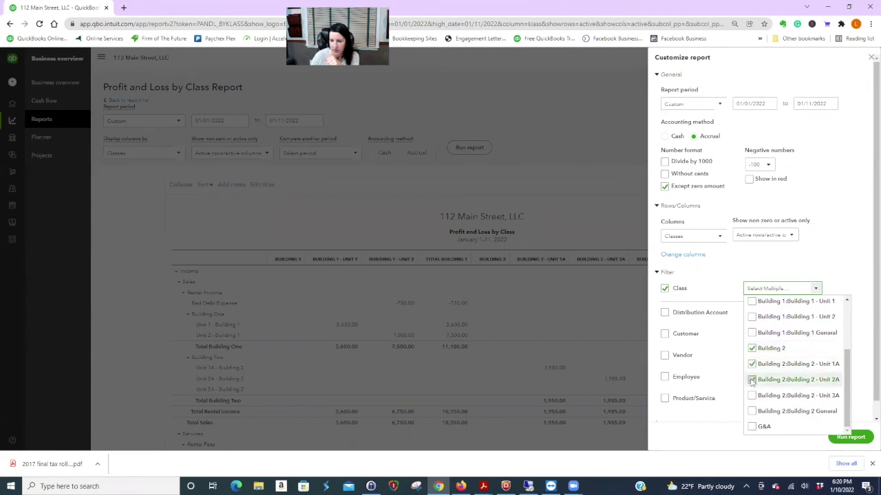
pyautogui.click(752, 380)
pyautogui.click(752, 396)
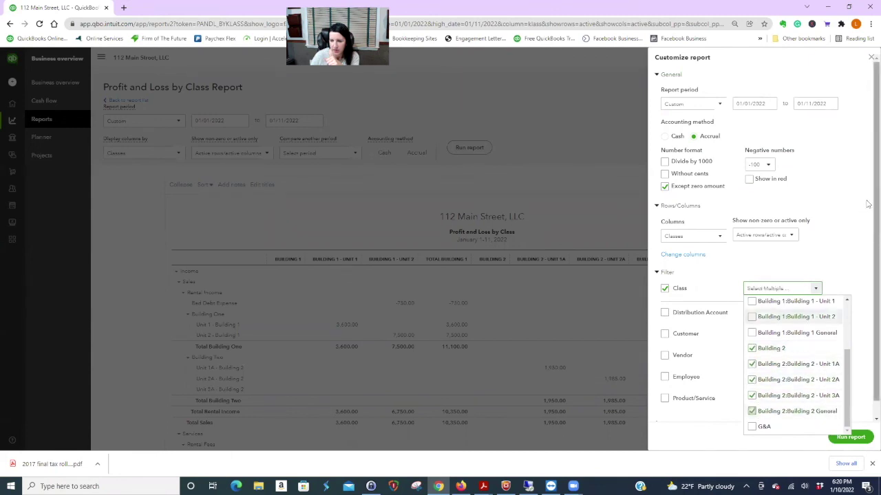
pyautogui.click(840, 220)
pyautogui.click(851, 436)
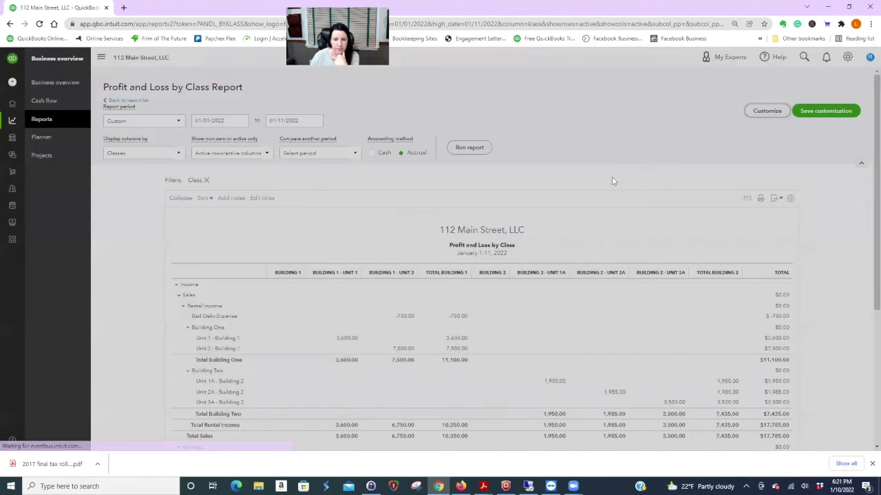
pyautogui.scroll(-1, 443, 223)
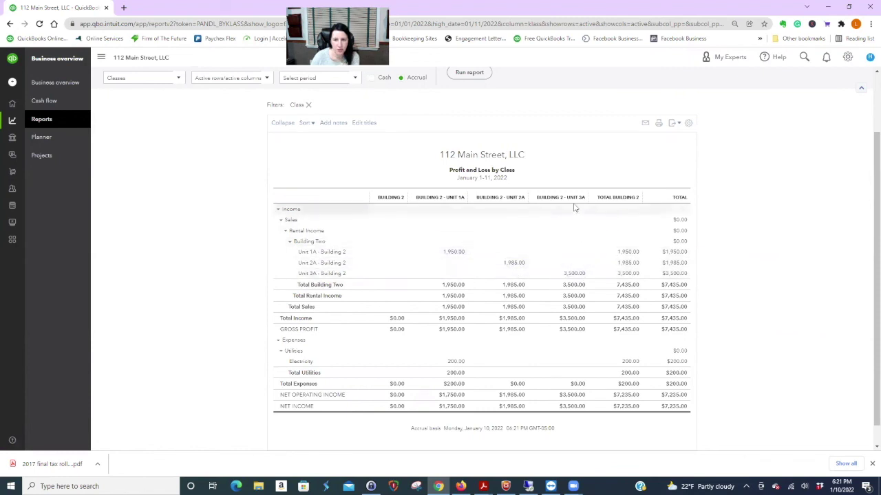
pyautogui.scroll(2, 776, 315)
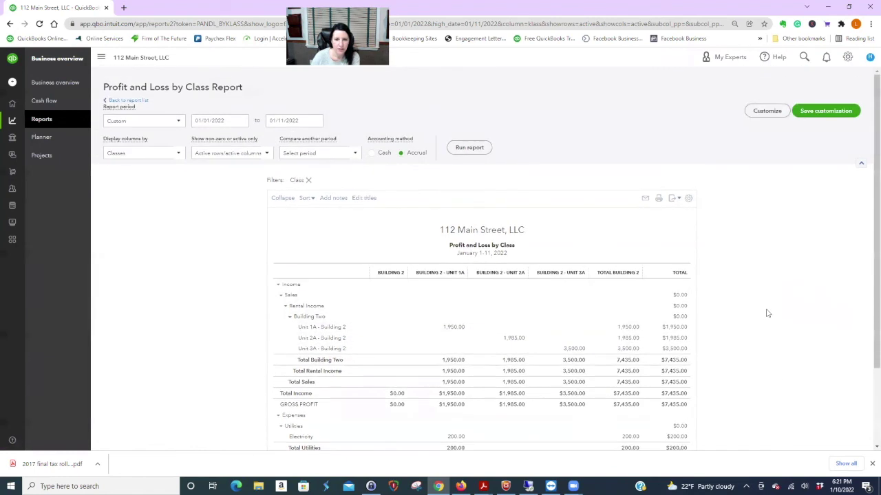
pyautogui.click(142, 101)
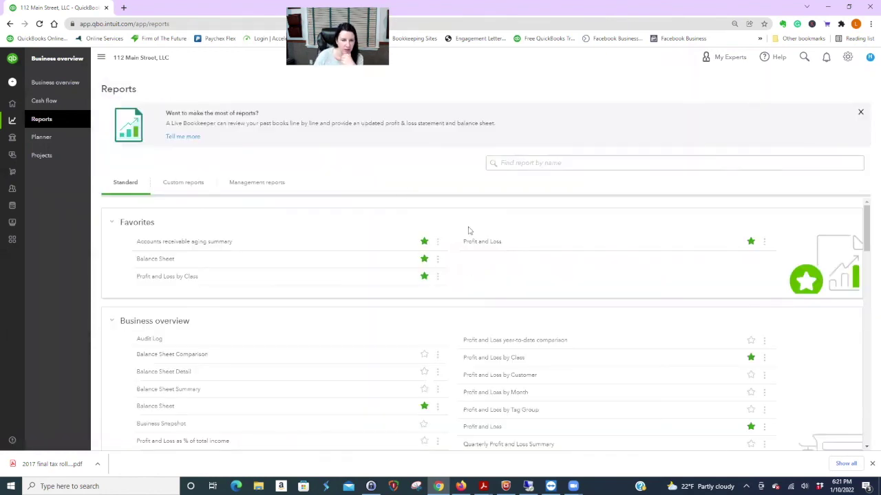
# Run the standard Profit and Loss report ending 01/31/2022
pyautogui.click(478, 244)
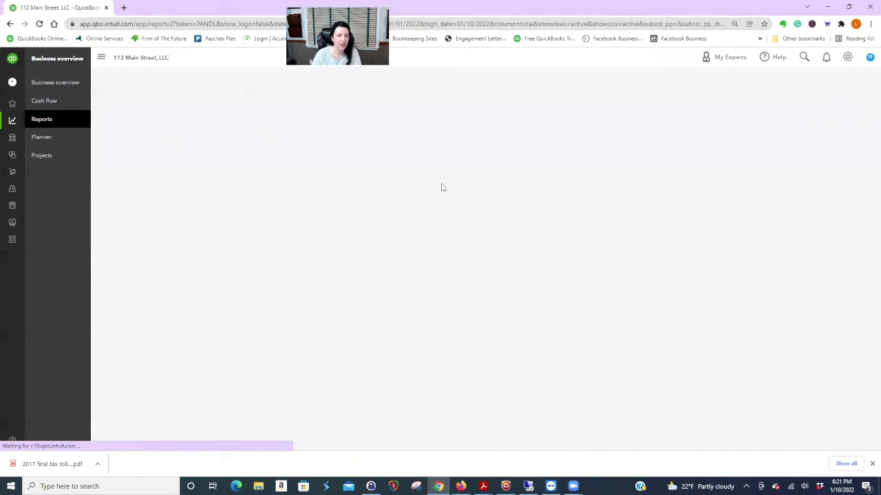
pyautogui.click(316, 121)
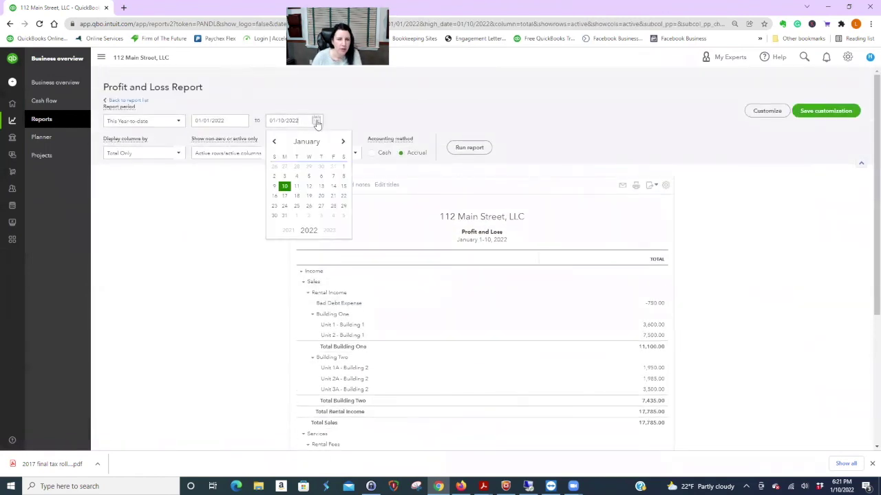
pyautogui.click(283, 218)
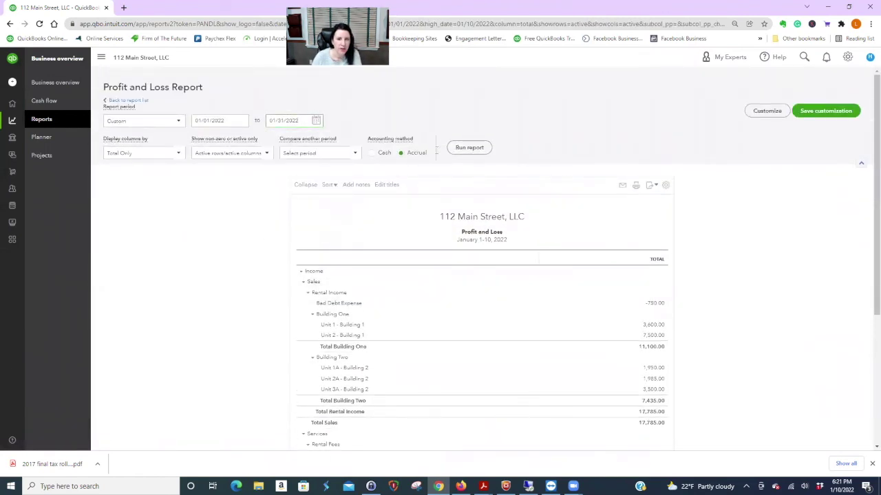
pyautogui.click(467, 147)
pyautogui.scroll(-2, 758, 260)
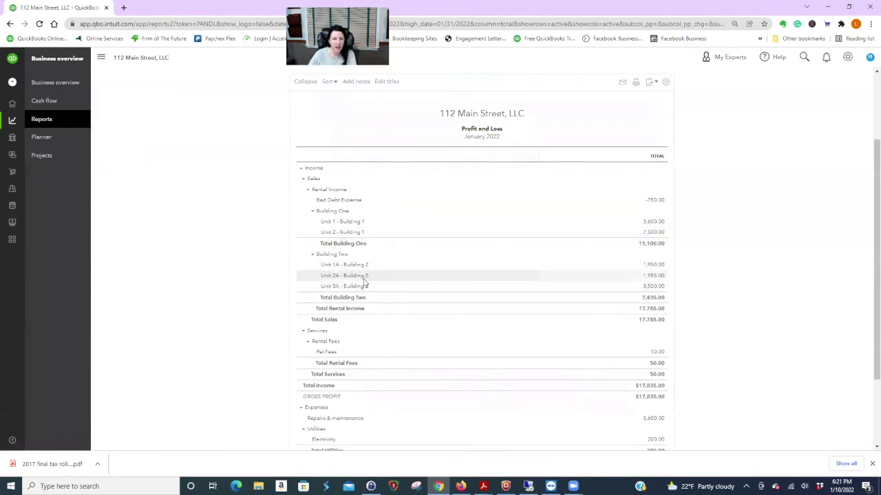
# Review the Rental Income detail rows and the transaction behind Bad Debt Expense's -750.00
pyautogui.click(309, 190)
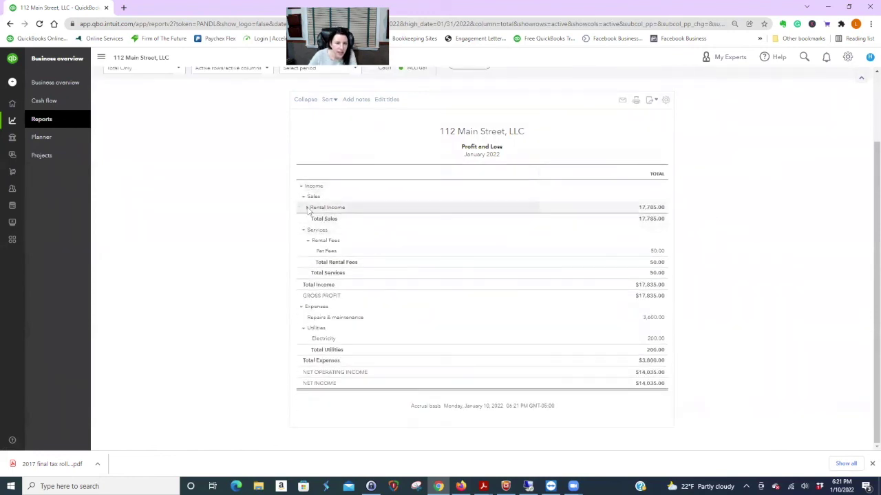
pyautogui.click(307, 208)
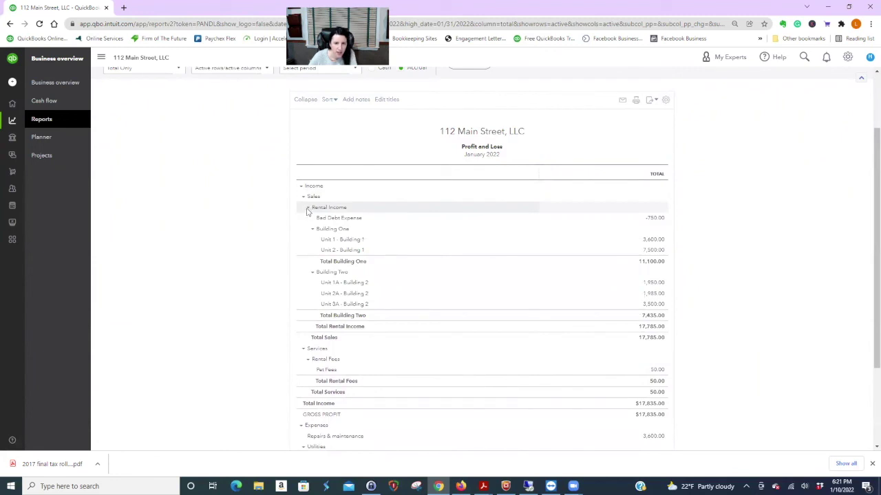
pyautogui.click(655, 219)
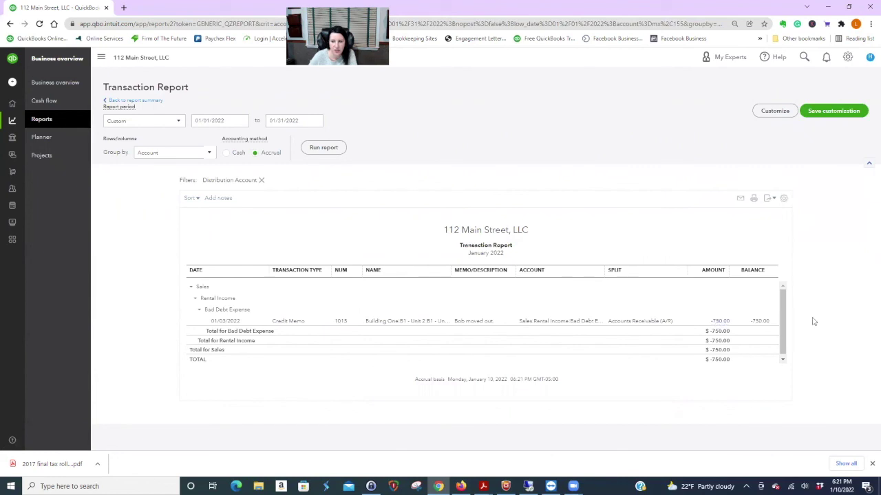
pyautogui.click(134, 100)
pyautogui.scroll(-2, 441, 110)
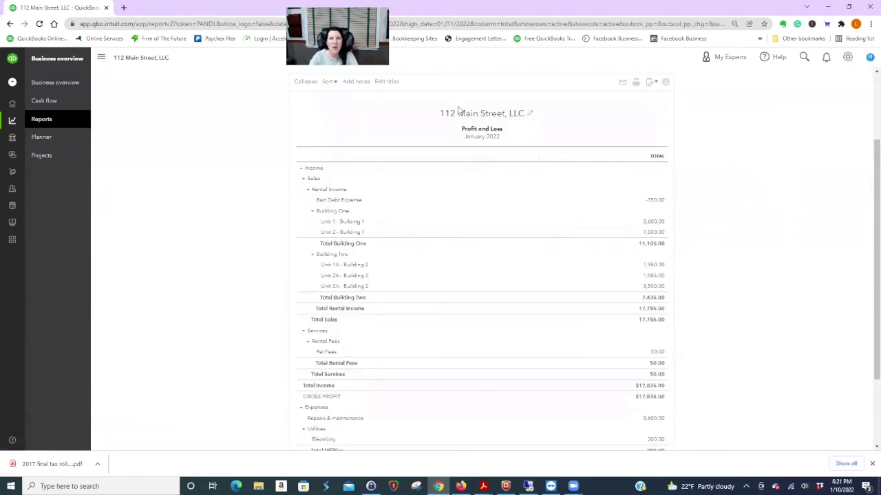